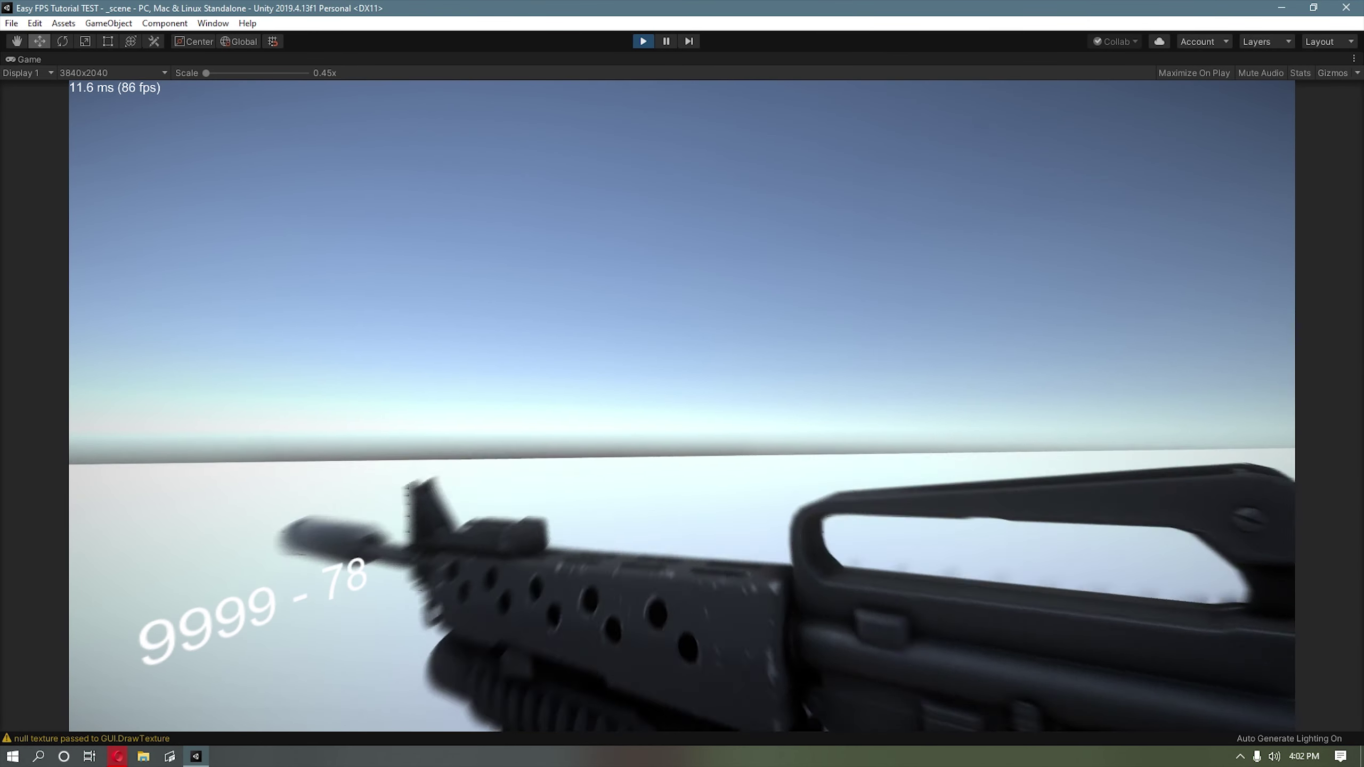
Step: Sprint the player forward with the rifle in the running FPS scene
key(shift+w)
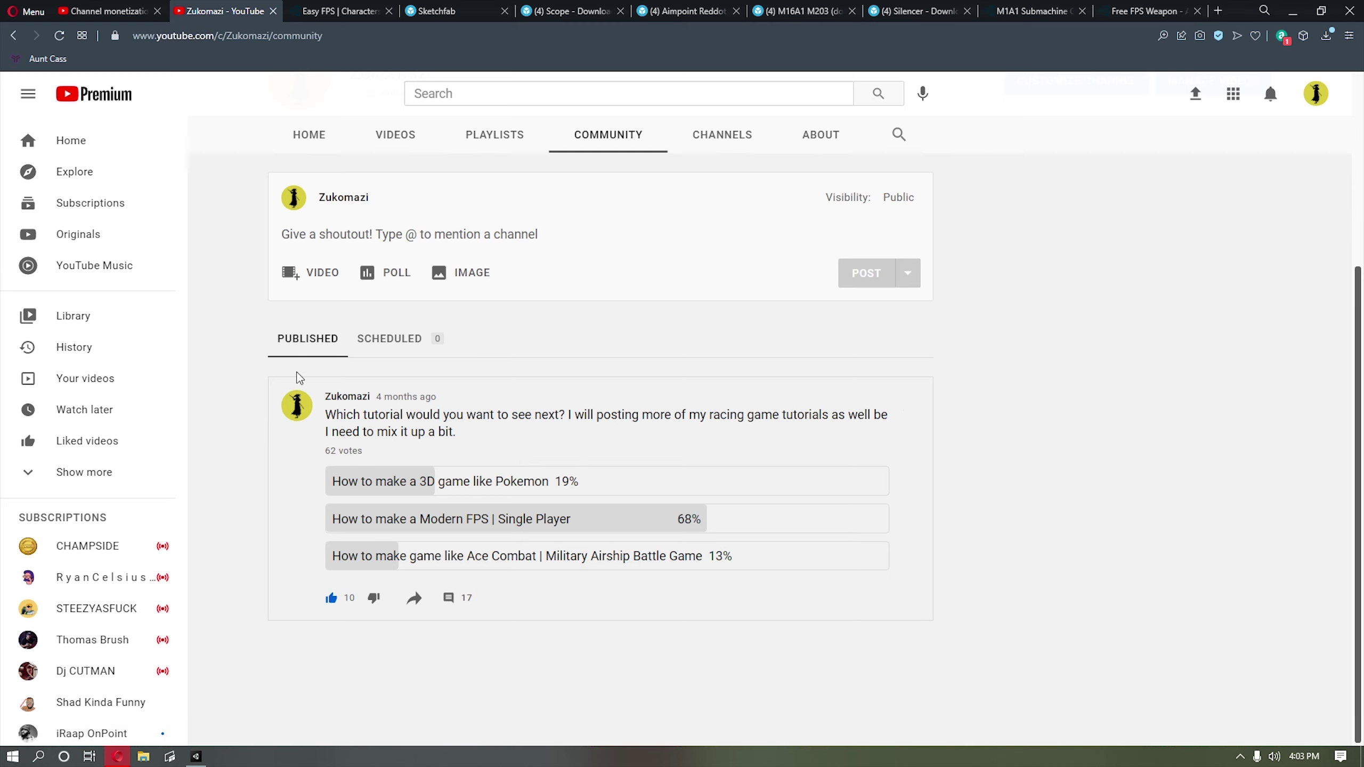
Step: Switch to the browser's Channel monetization page and examine the subscriber and public watch-hour progress
click(108, 9)
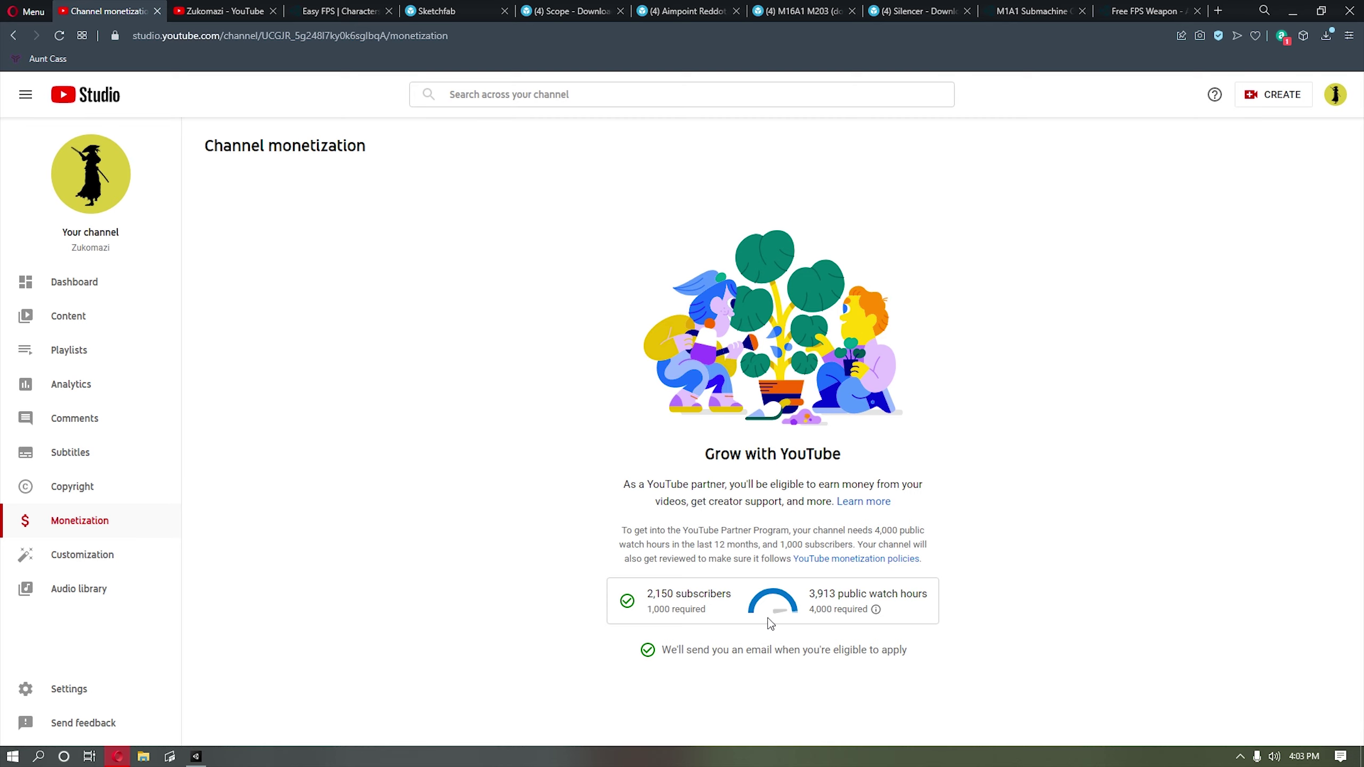
drag(656, 599, 808, 613)
click(1073, 615)
mouse_move(876, 610)
click(803, 614)
Step: Open the Easy FPS page on the Unity Asset Store and view its previous preview item and package details
click(336, 11)
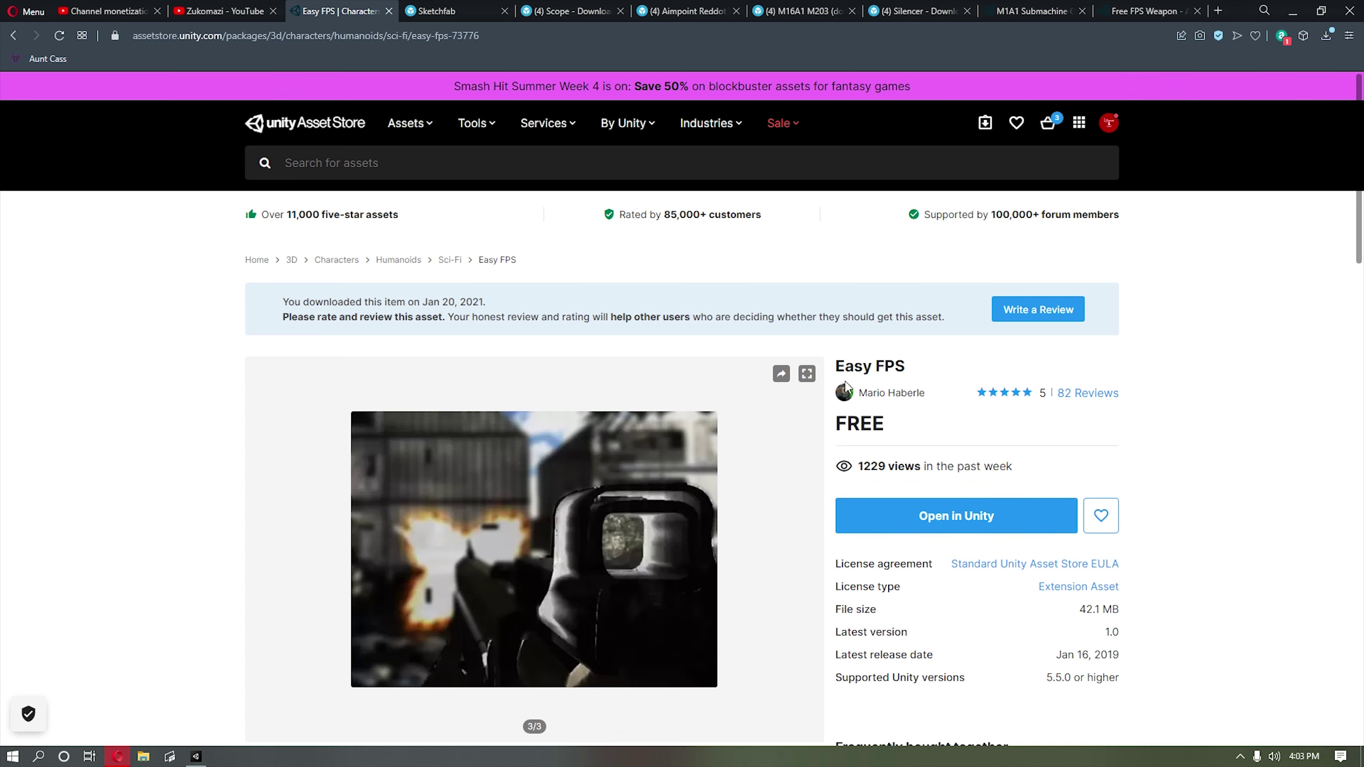
scroll(172, 408, down, 2)
click(257, 408)
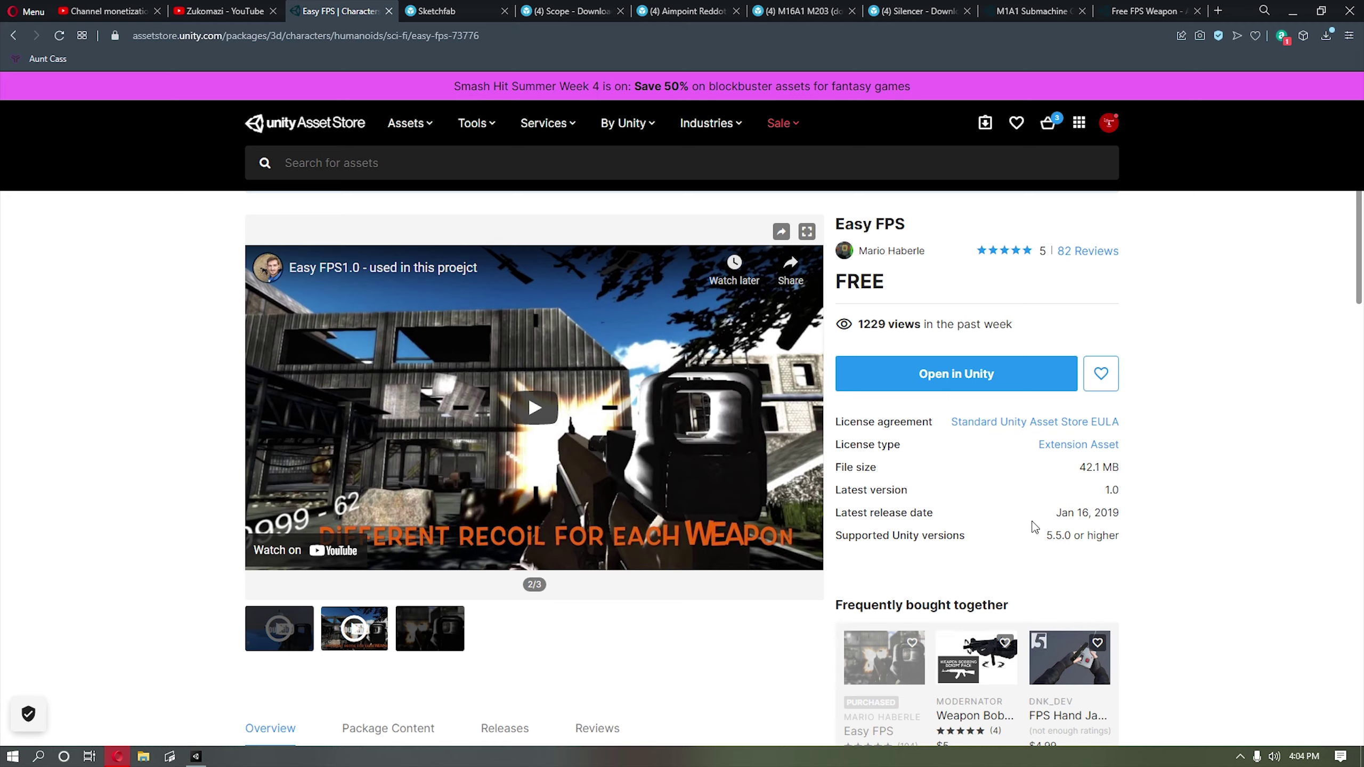
Step: Switch to Unity's running game, aim down the rifle's sights, fire at the capsules and reload
click(196, 757)
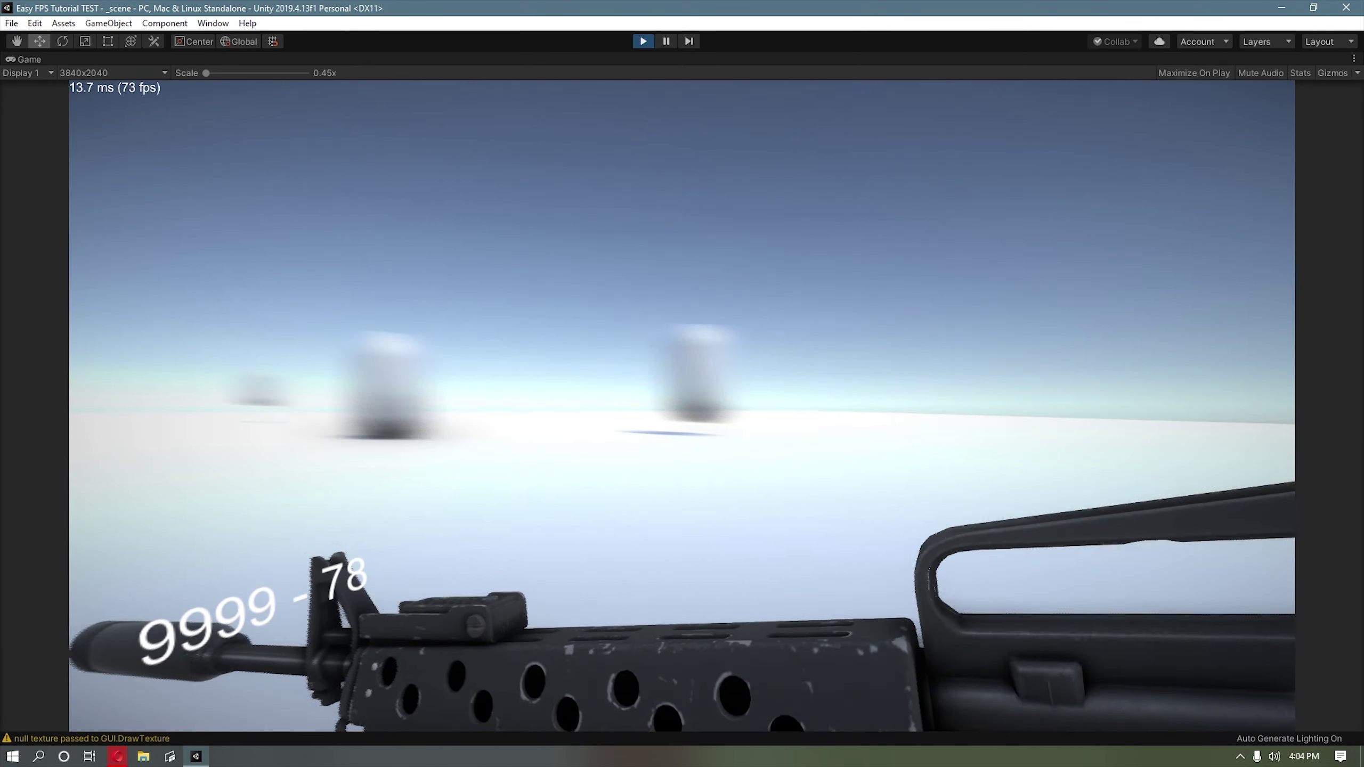
right_click(681, 406)
click(683, 406)
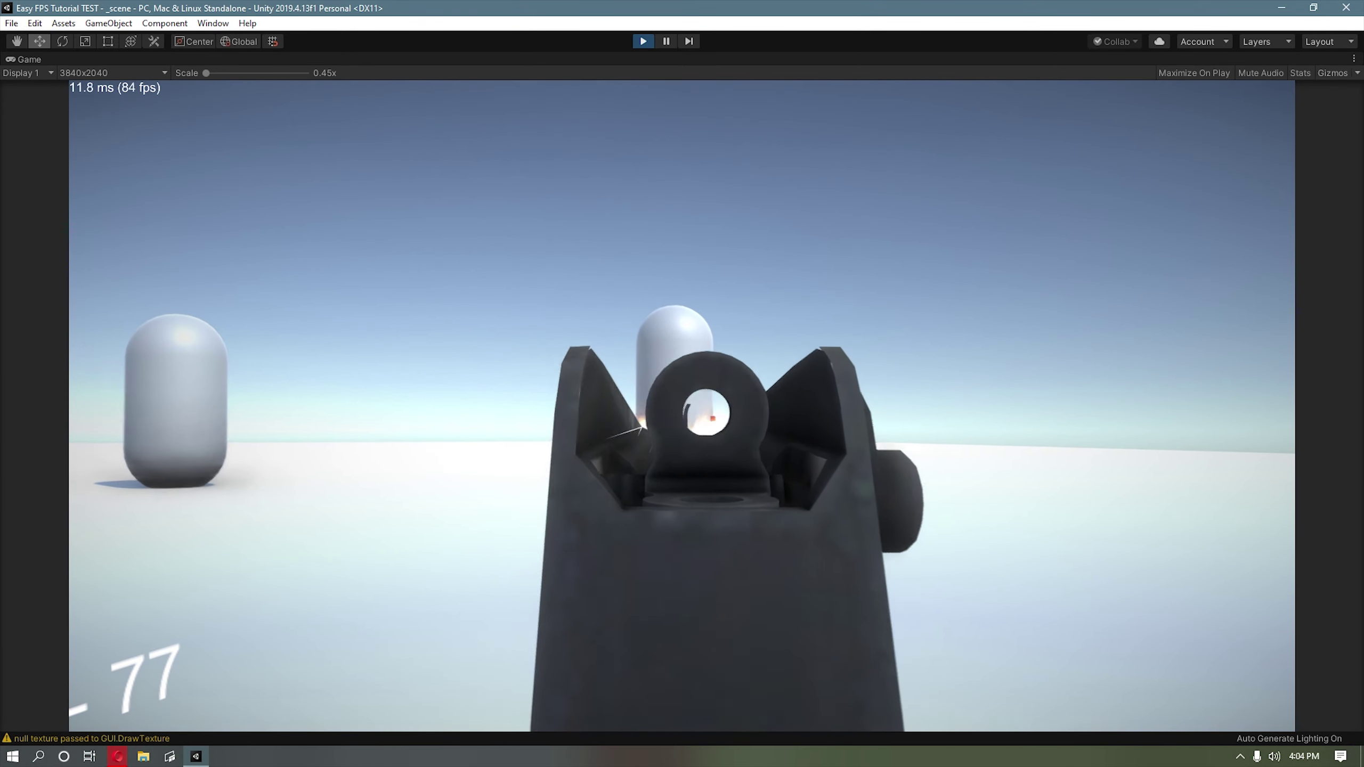
click(683, 407)
click(682, 407)
key(r)
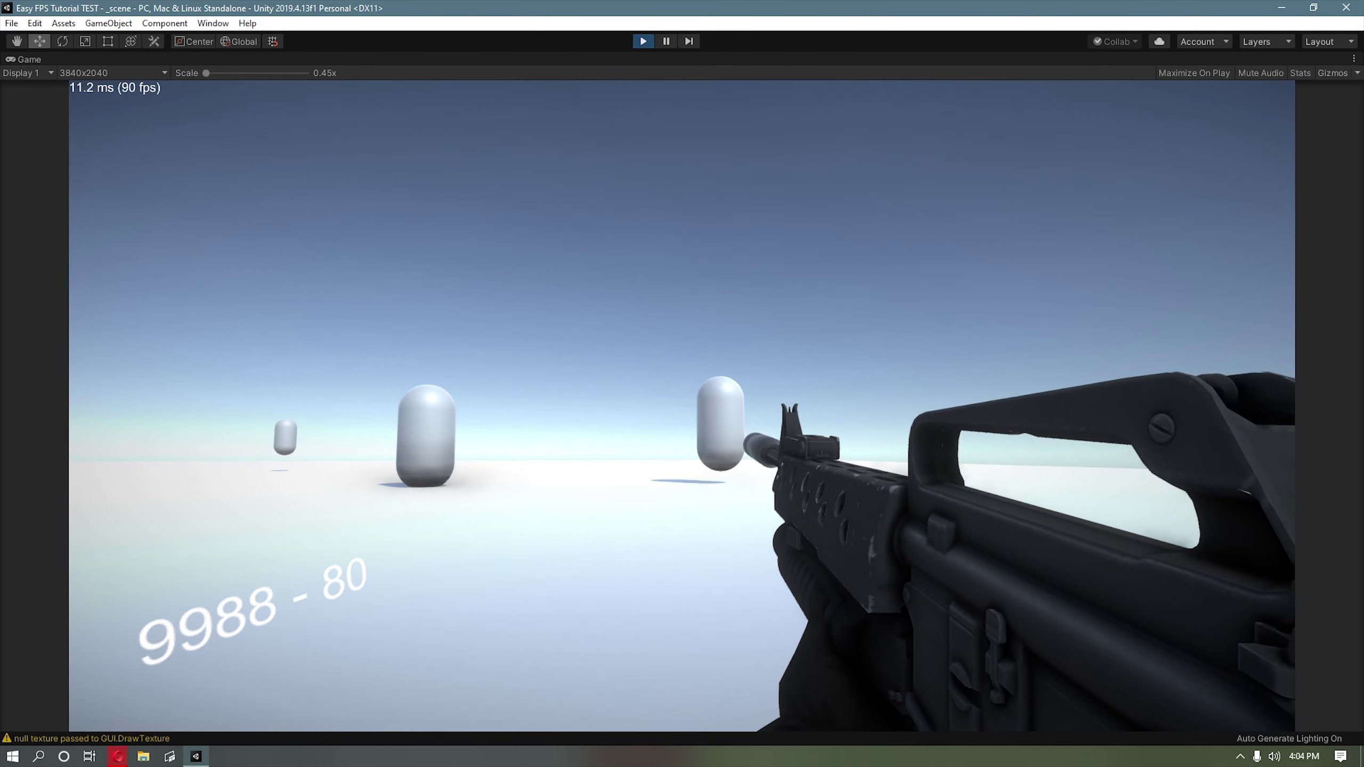
Step: Test firing the rifle repeatedly at the capsules, both from the hip and through the sights
click(682, 406)
click(682, 406)
click(683, 407)
click(682, 407)
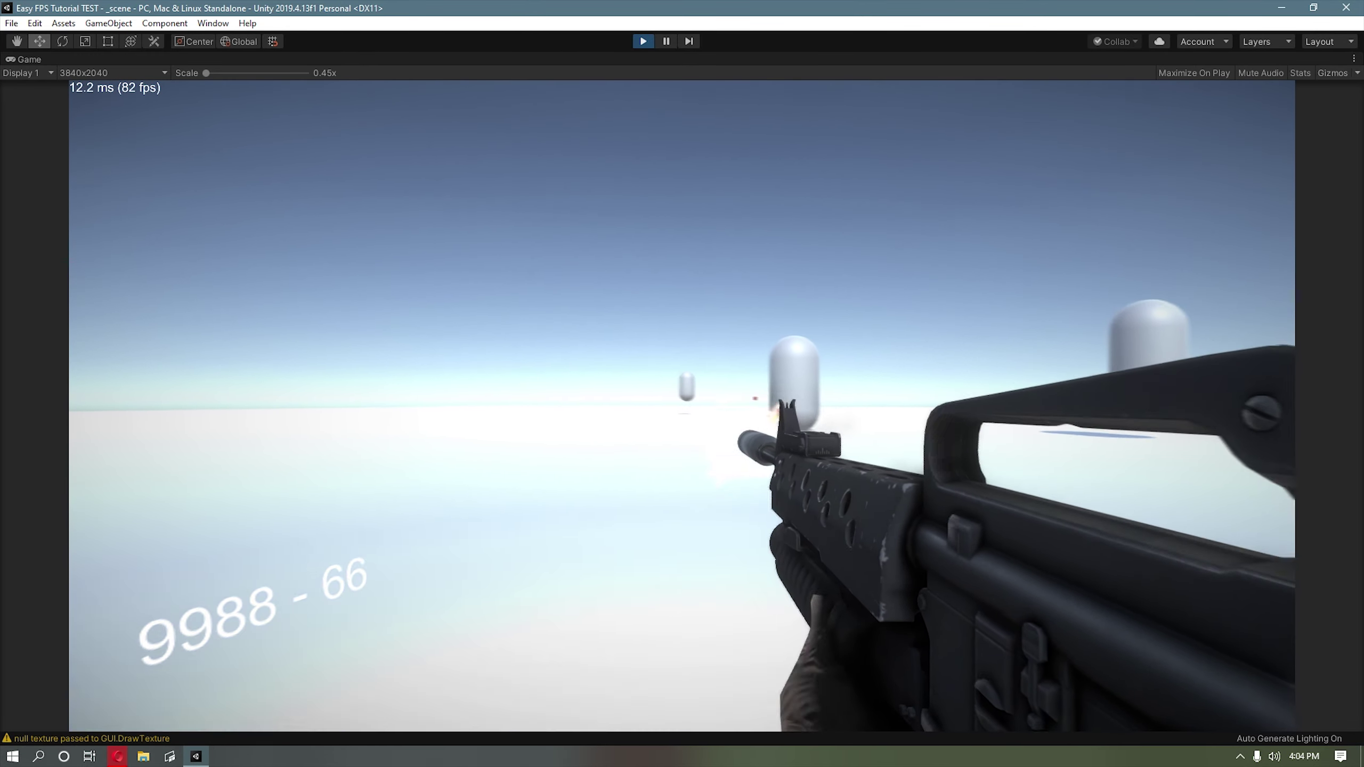
click(683, 407)
click(682, 406)
right_click(682, 407)
click(682, 406)
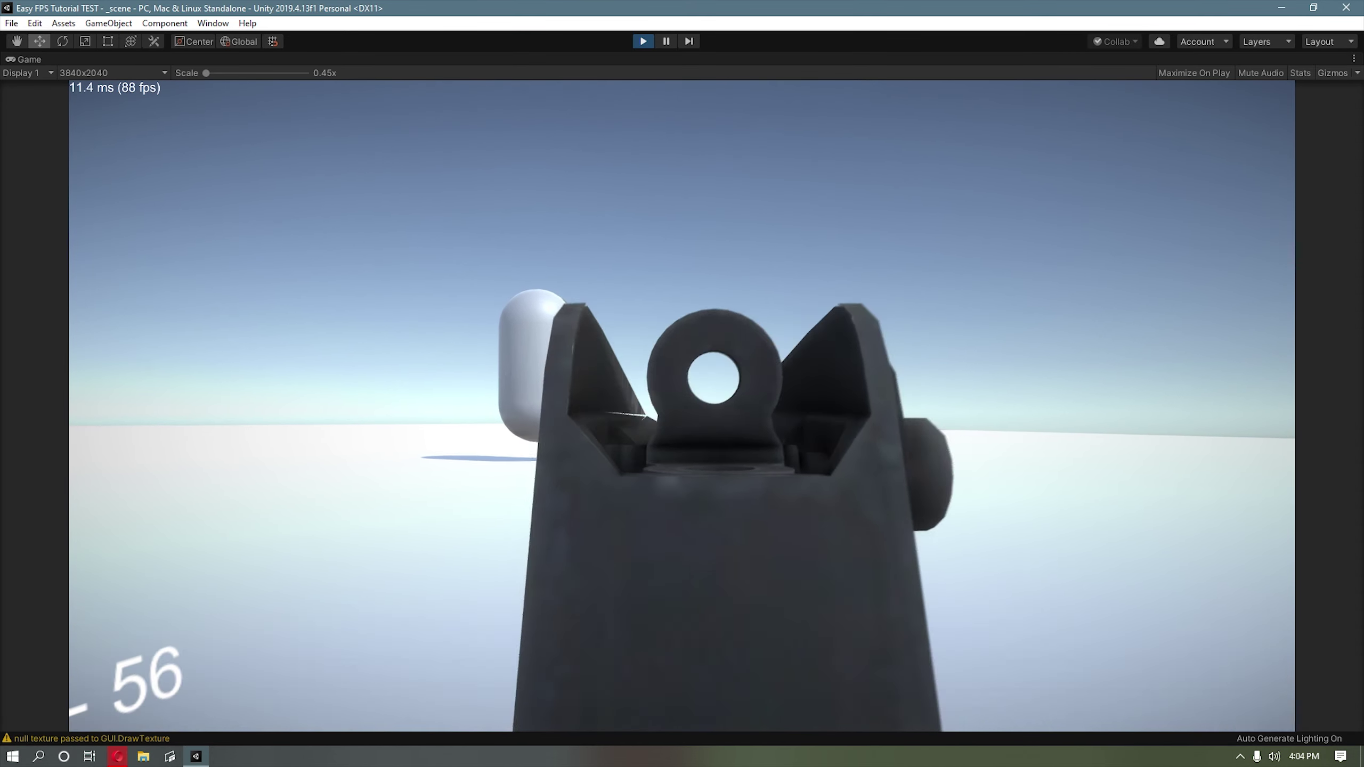
click(682, 406)
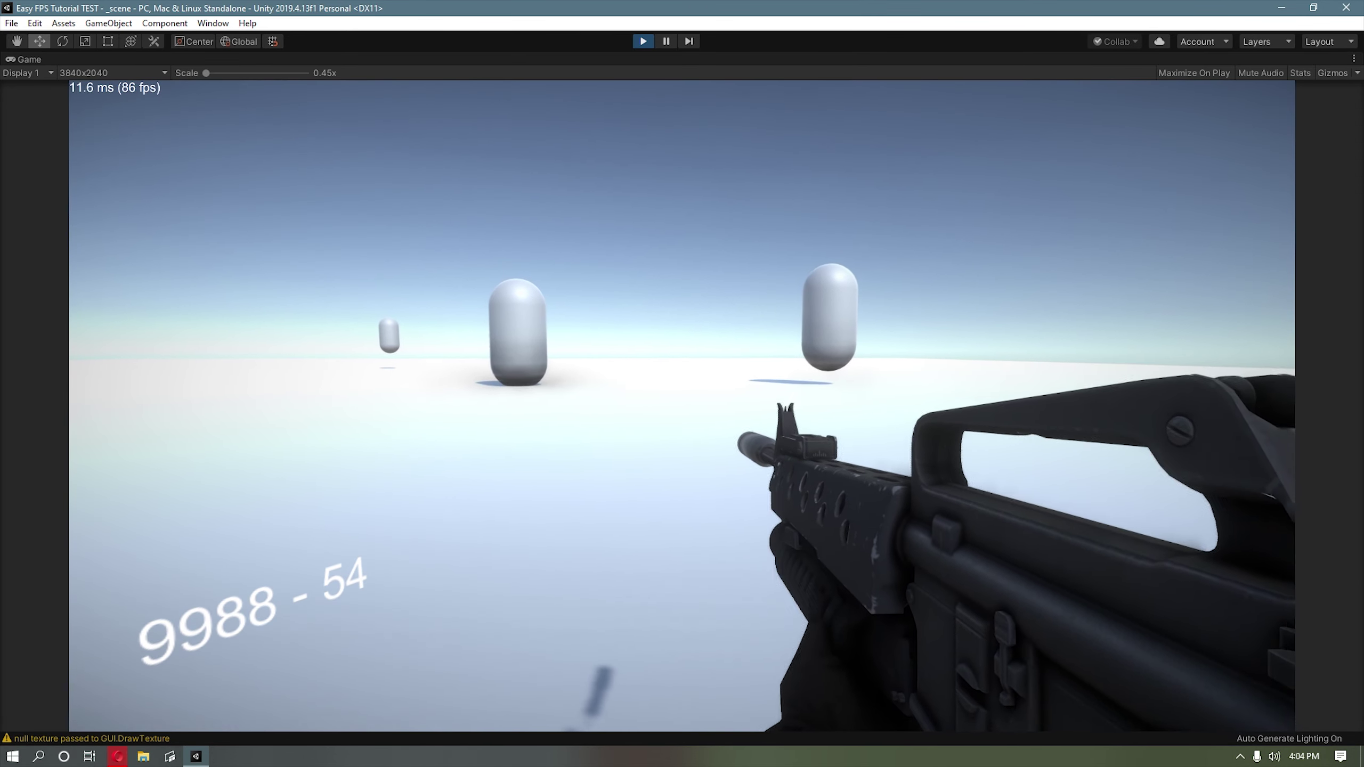
Step: Move the player among the capsules, shoot the nearest one at close range and reload the rifle
right_drag(682, 406, 682, 407)
key(w)
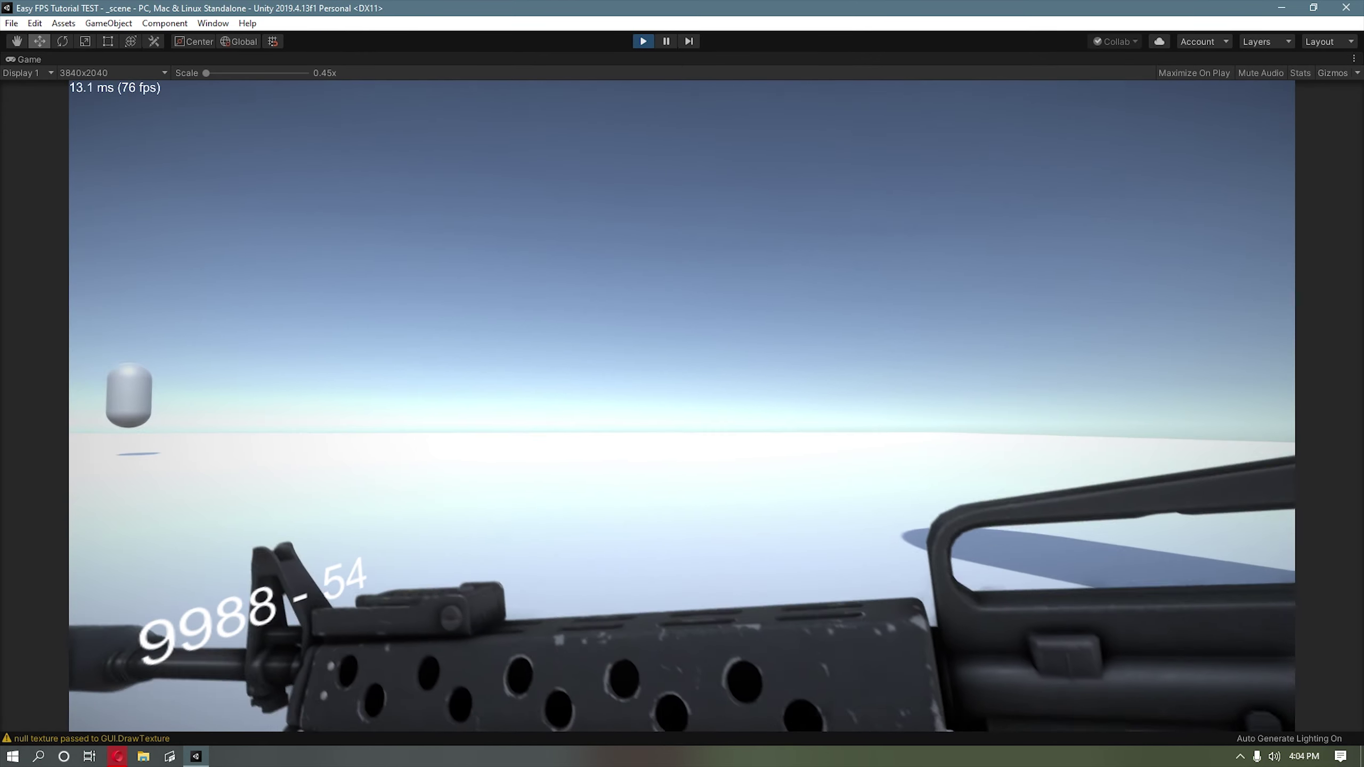
key(d)
drag(683, 407, 682, 406)
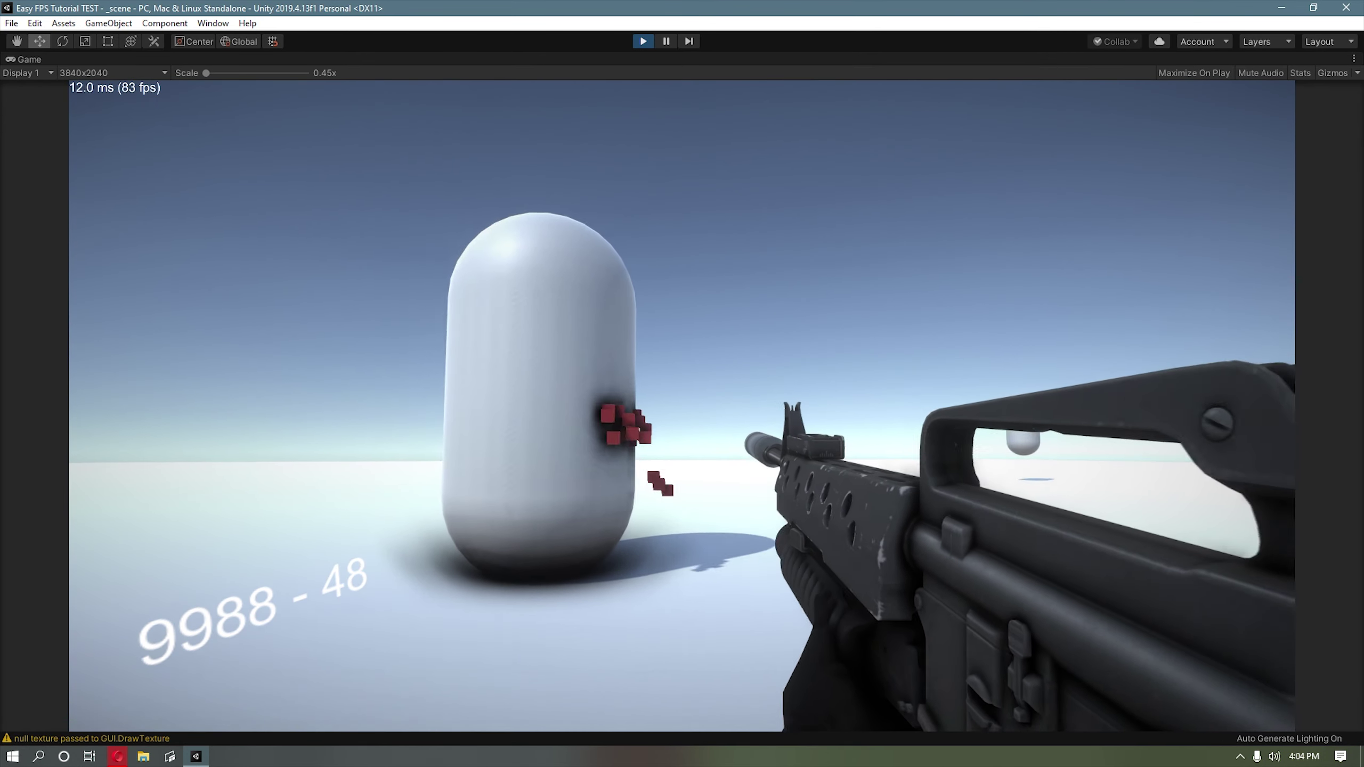
key(w)
key(r)
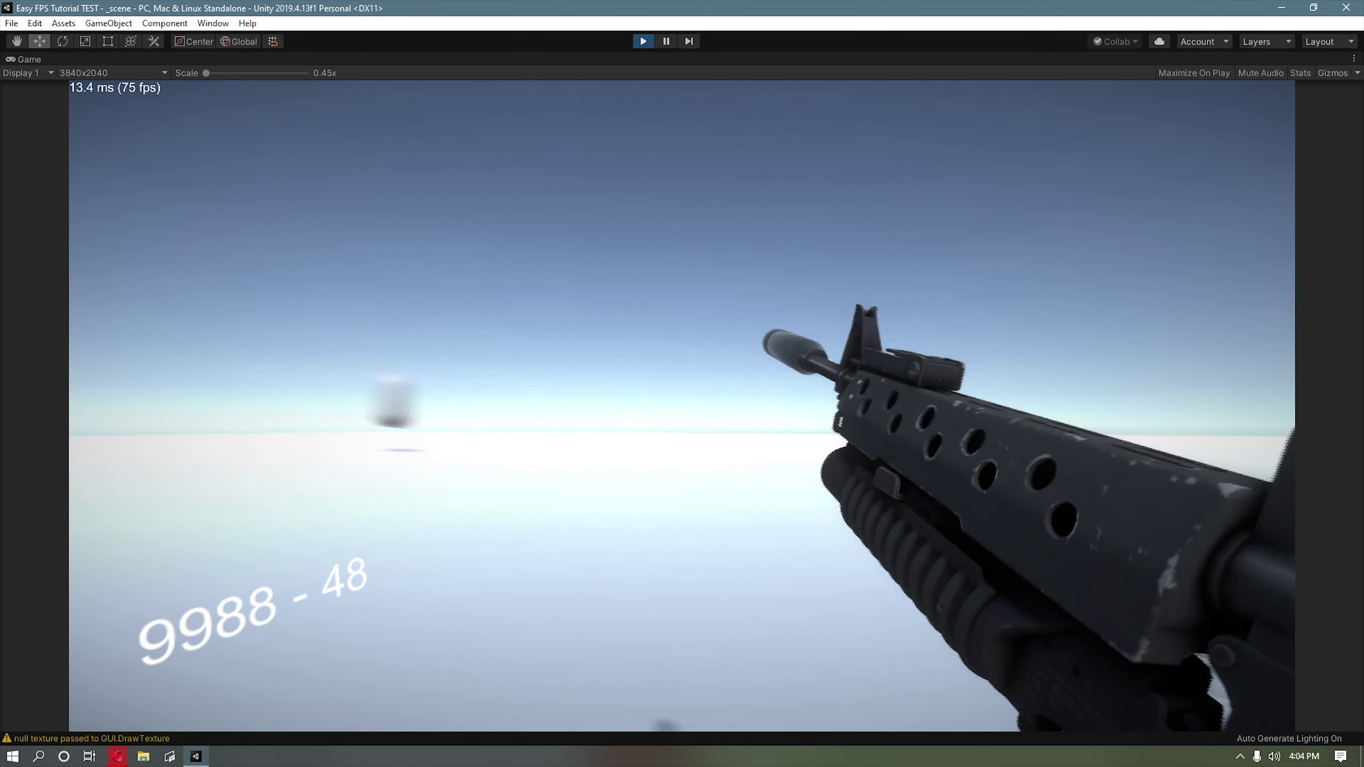
key(r)
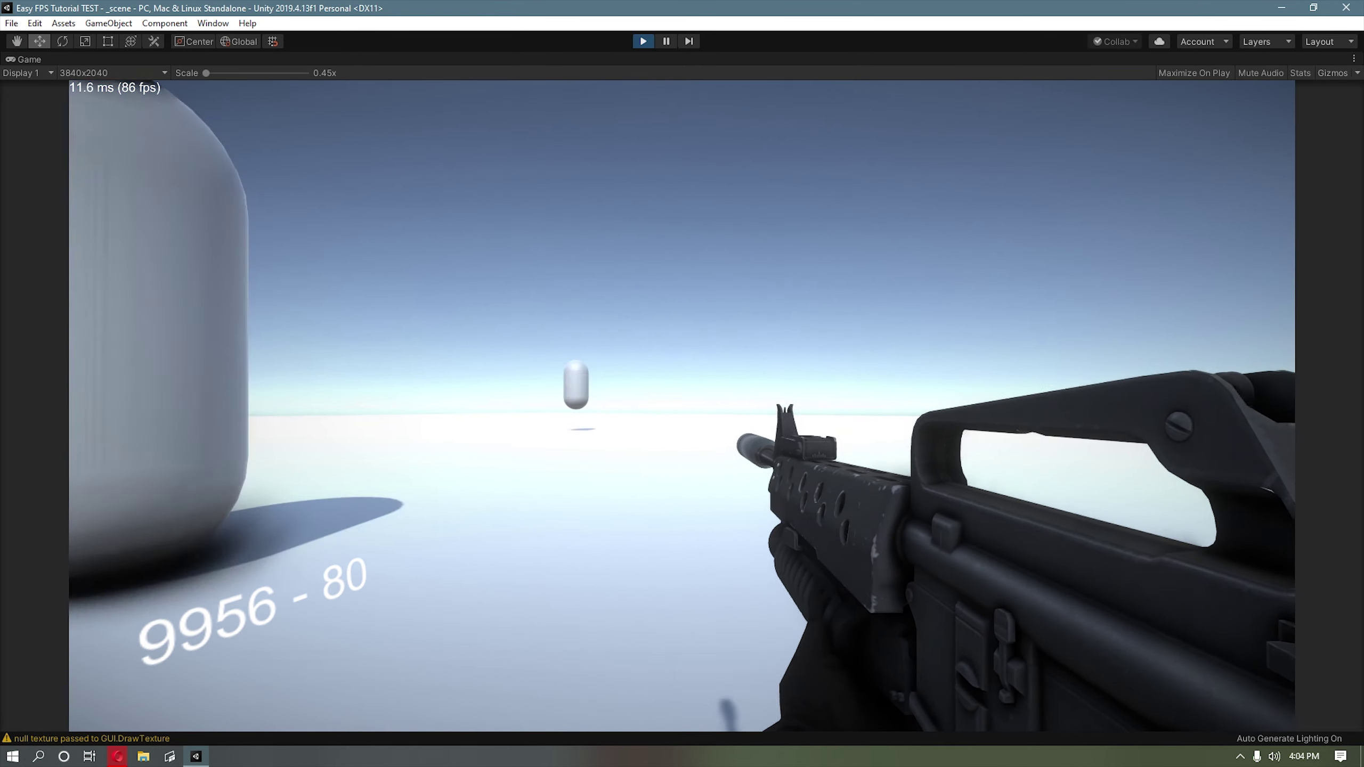
key(w)
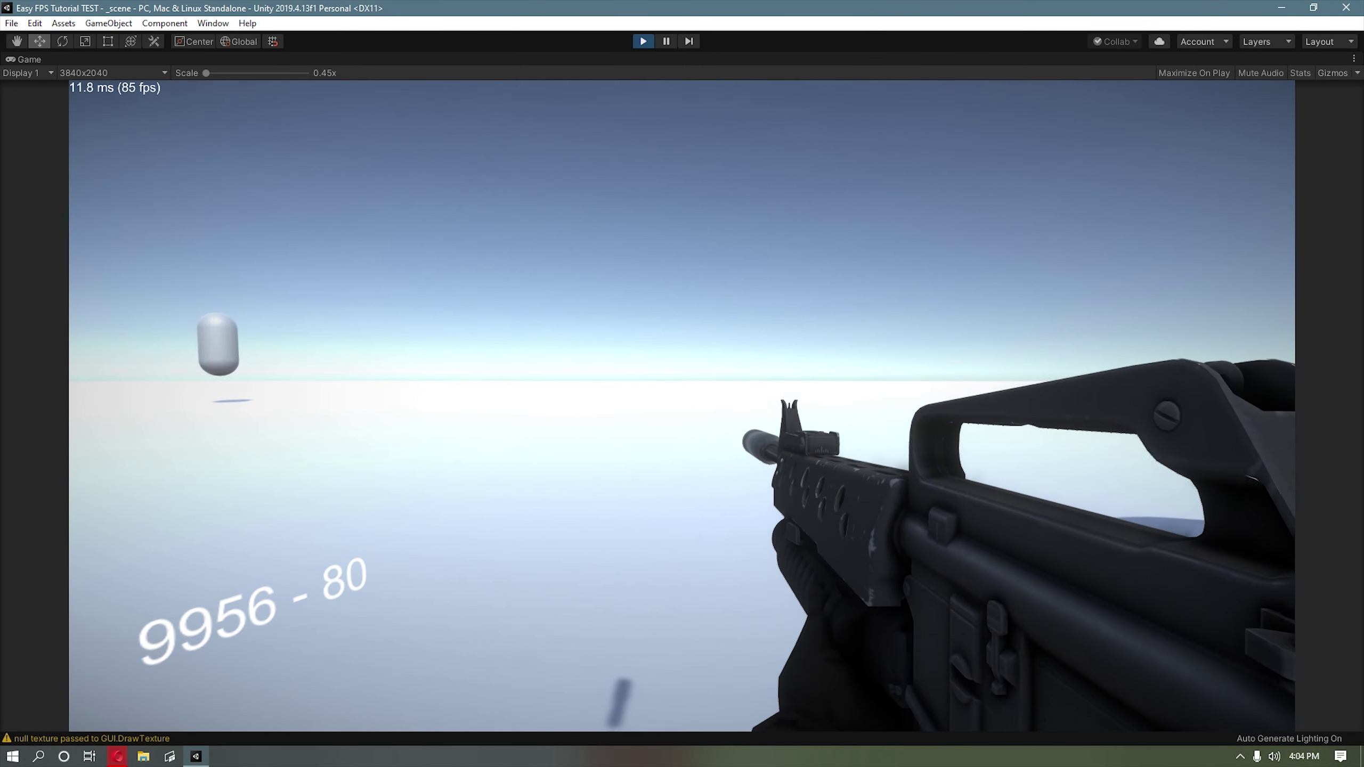
key(w)
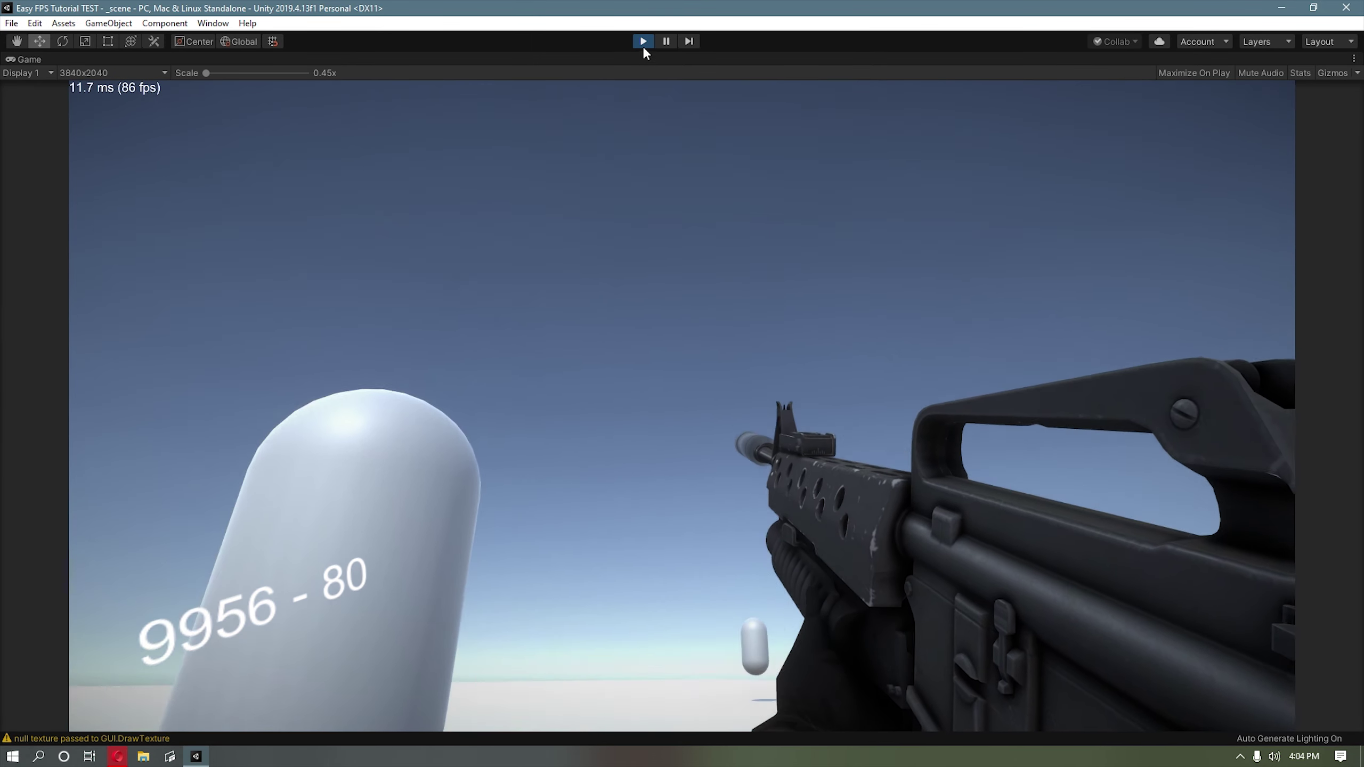
Step: Stop the game preview and collapse the Easy FPS folder in the project's asset tree
click(643, 42)
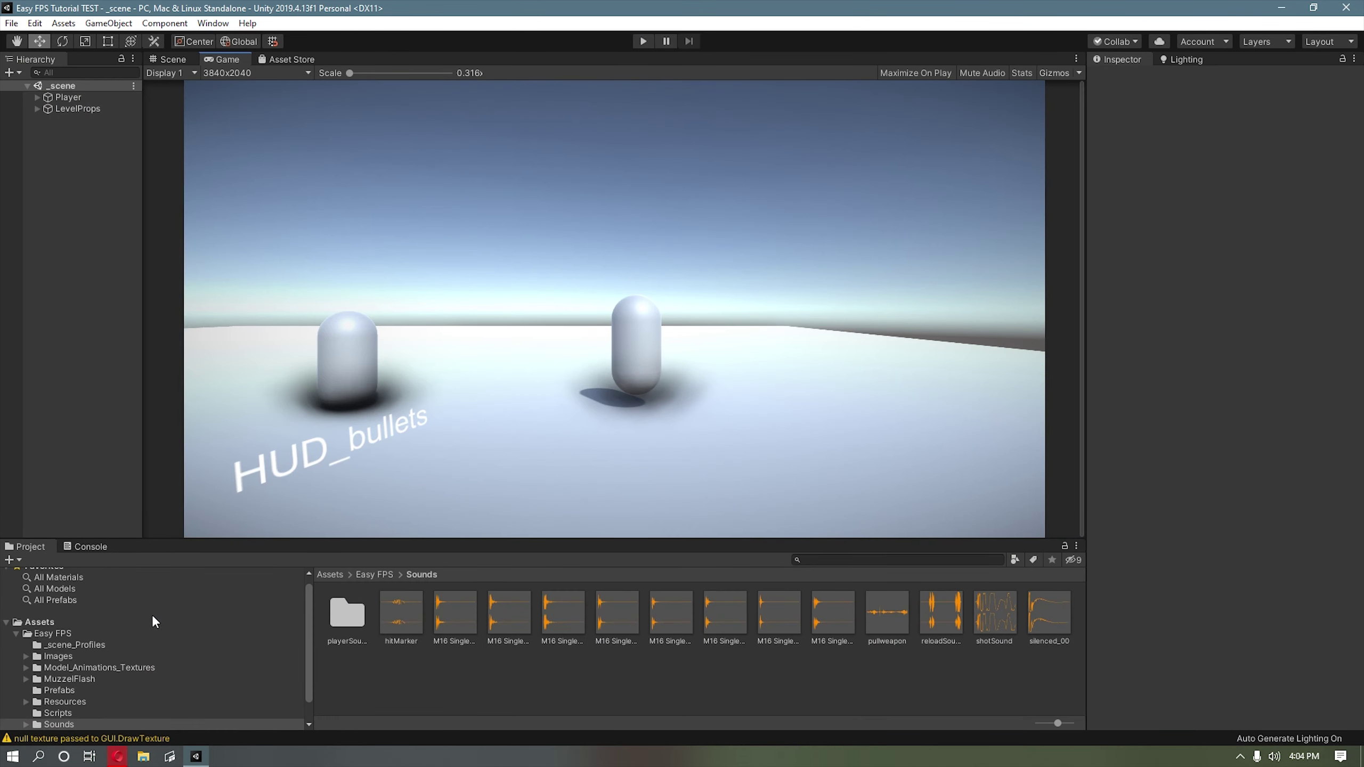
click(18, 637)
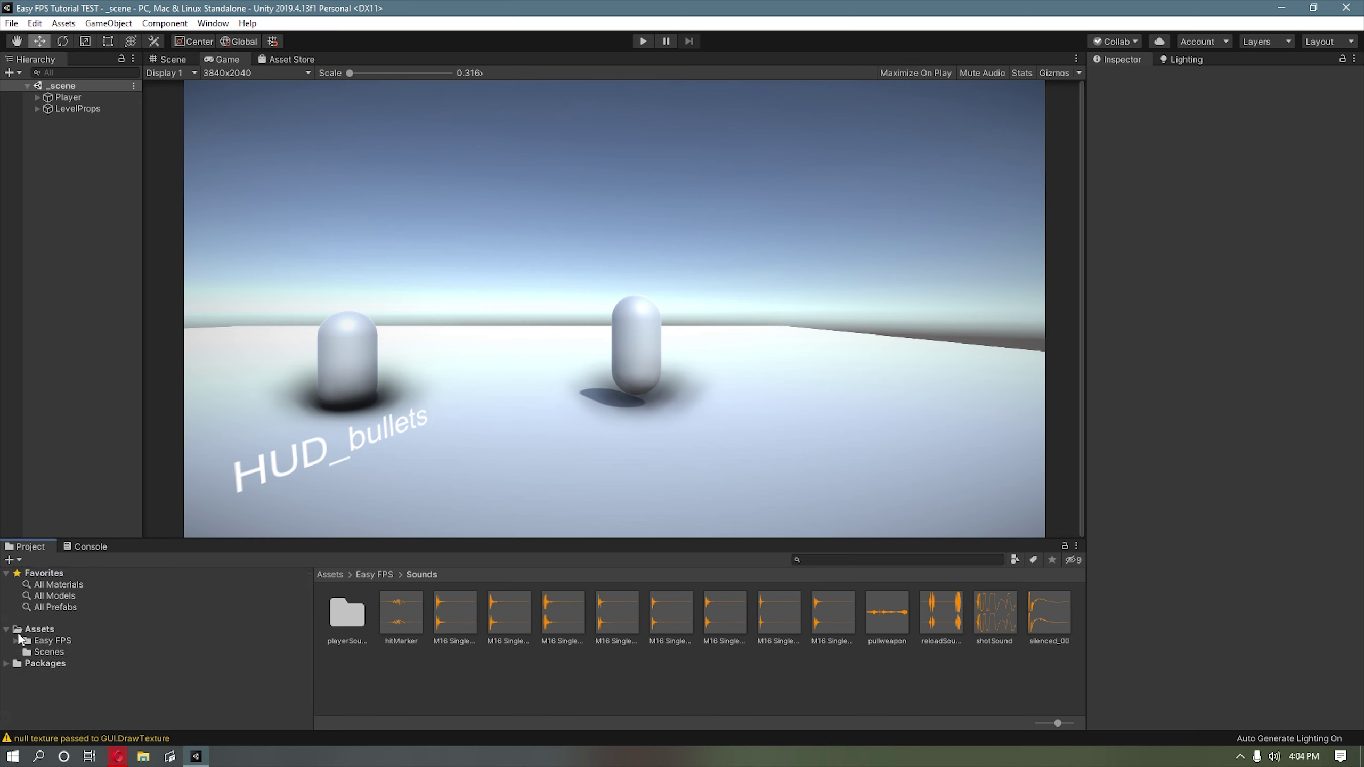
Step: Switch to the browser's Sketchfab search for RIFLE and browse the downloadable weapon models
click(118, 756)
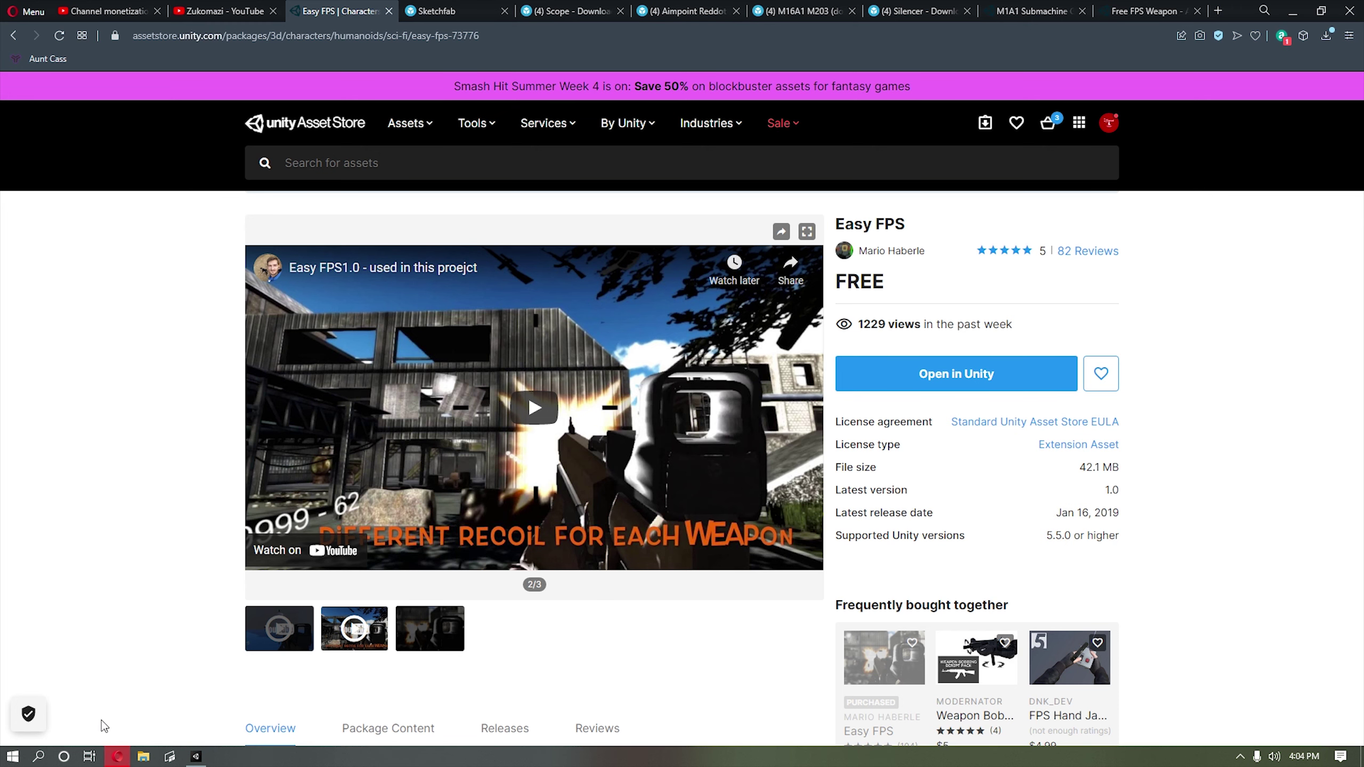
click(473, 8)
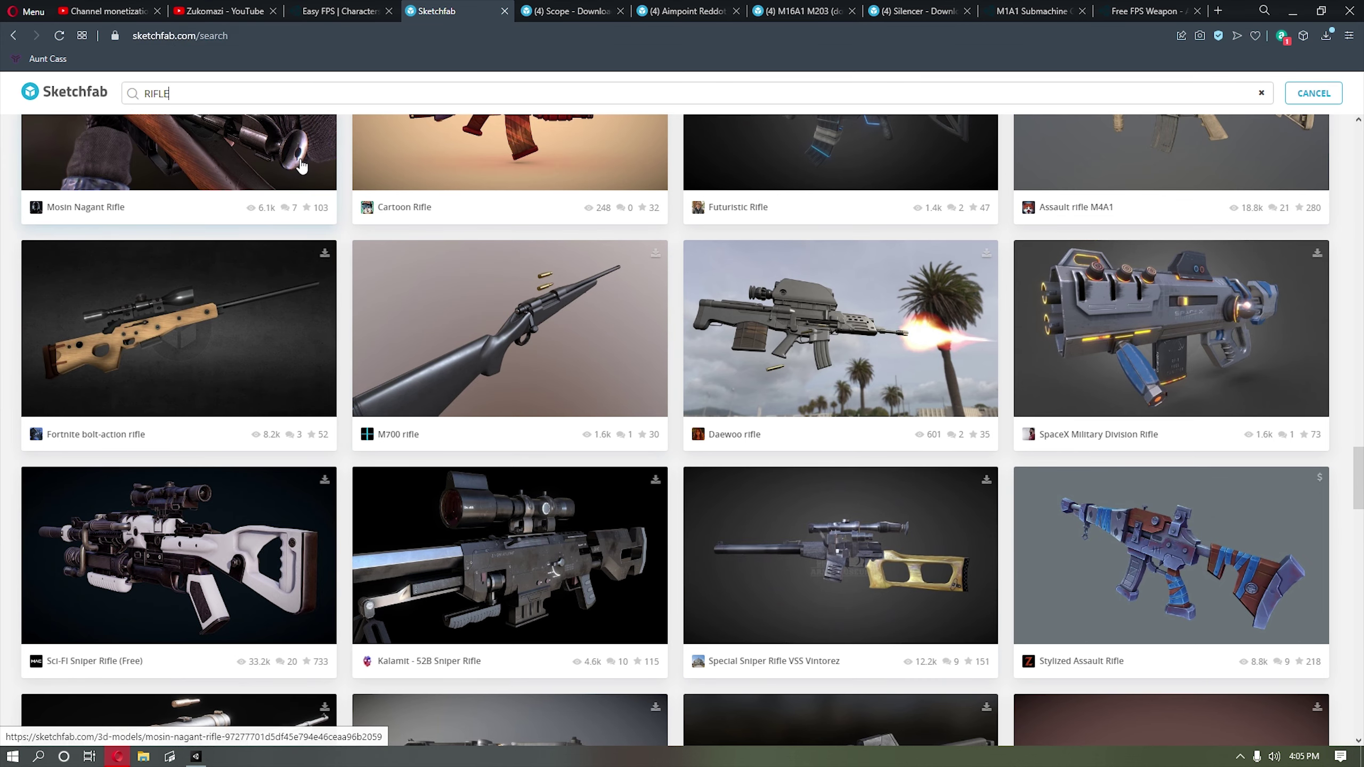
scroll(1206, 396, down, 8)
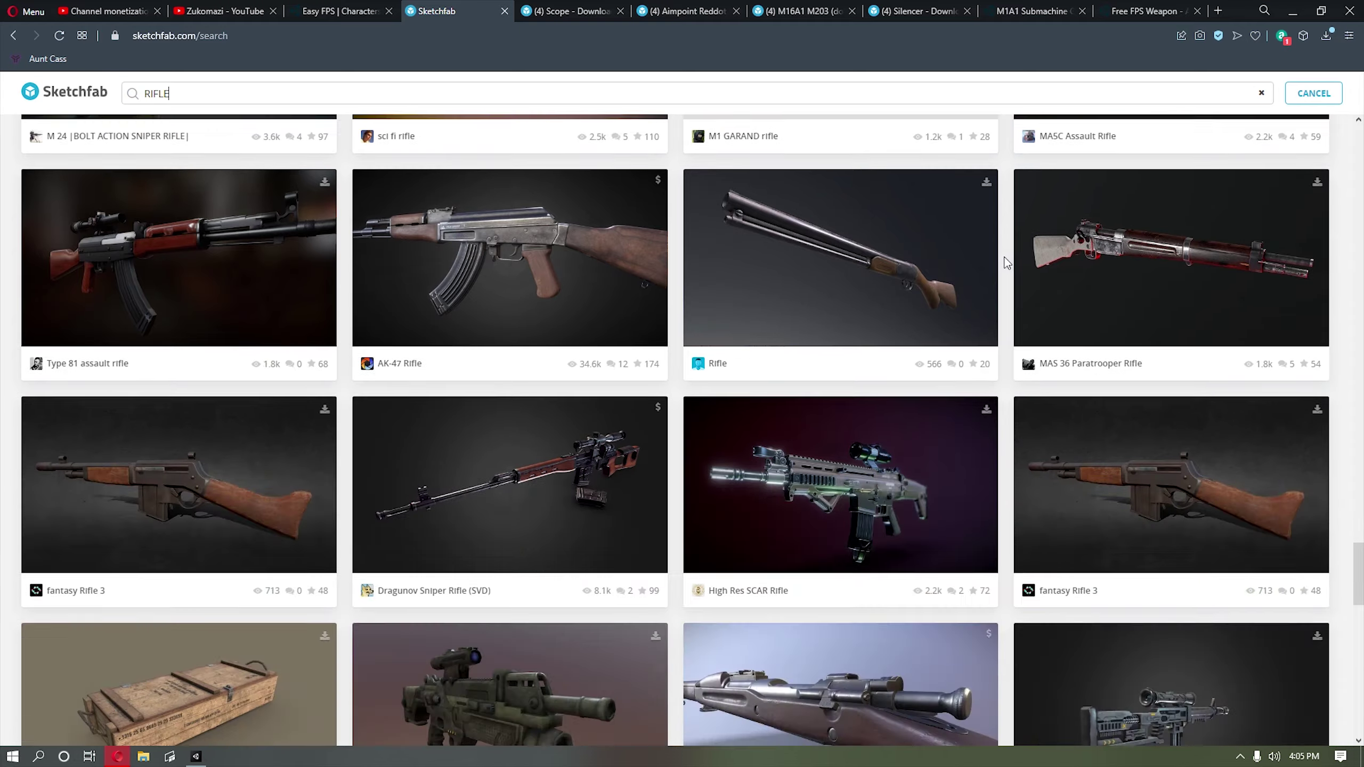
scroll(1007, 266, down, 12)
scroll(1006, 270, up, 14)
Step: Open the Scope model page on Sketchfab, review its download details and rotate the 3D preview
click(579, 8)
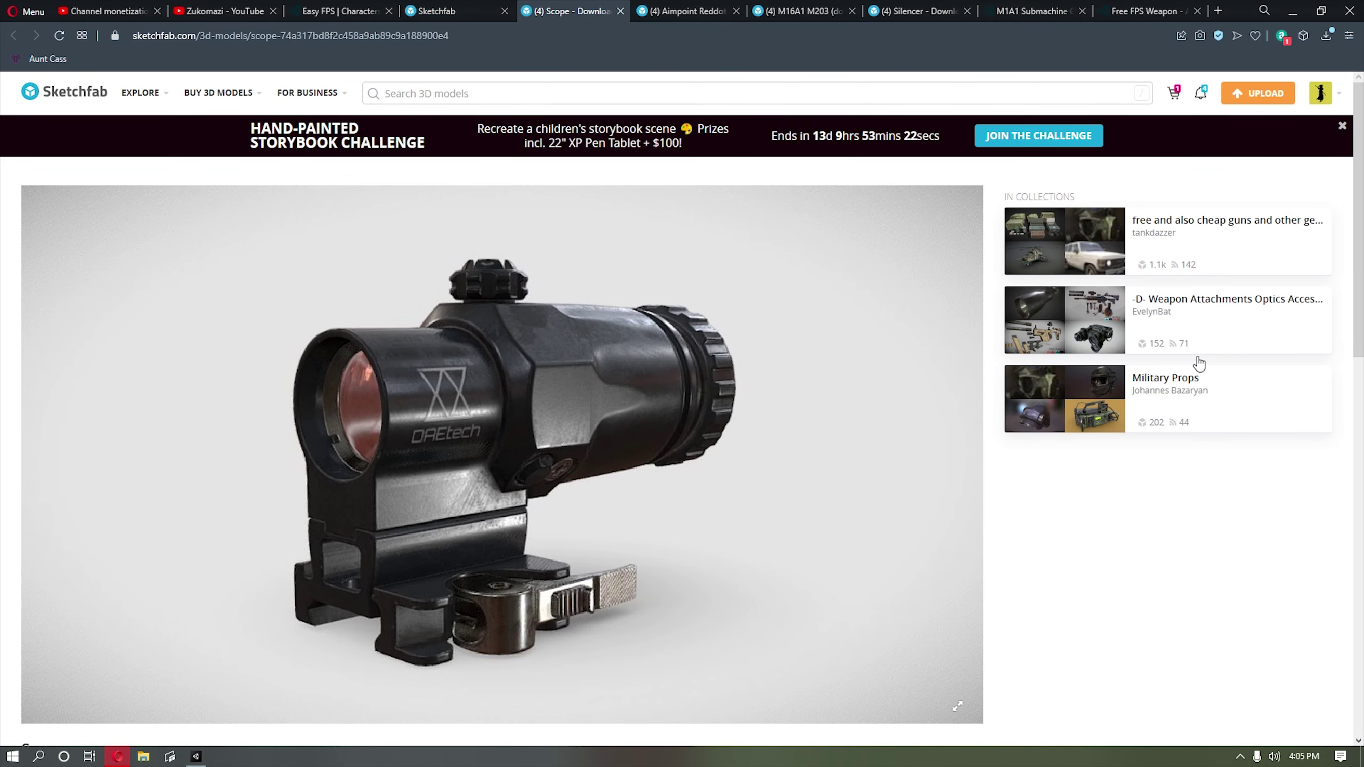
scroll(1199, 364, down, 4)
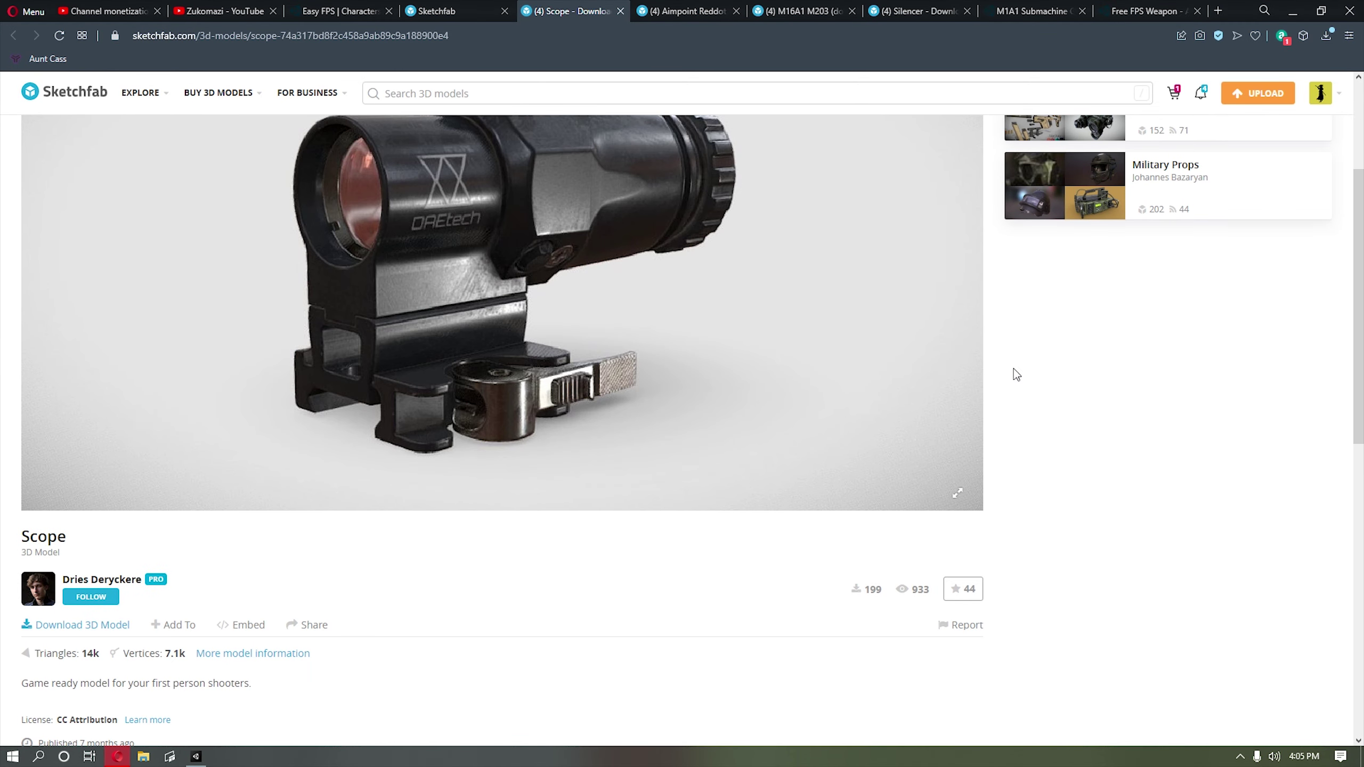
scroll(1284, 486, up, 4)
drag(389, 362, 574, 399)
Step: View the Aimpoint Reddot Scope page, open the M16A1 M203 model page and rotate the rifle's 3D preview
click(710, 11)
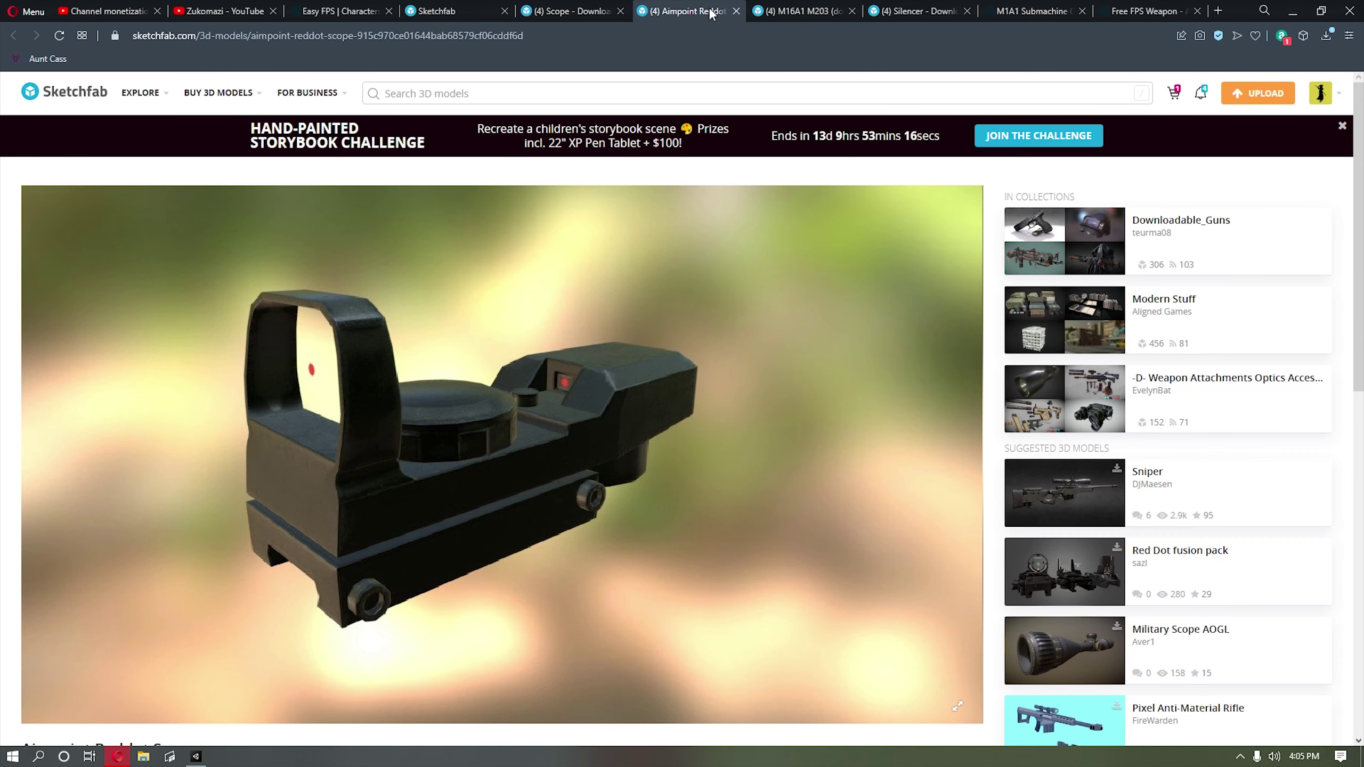
click(801, 10)
drag(376, 340, 477, 376)
Step: Open the Silencer model page, rotate its preview and review the description and licence
click(902, 9)
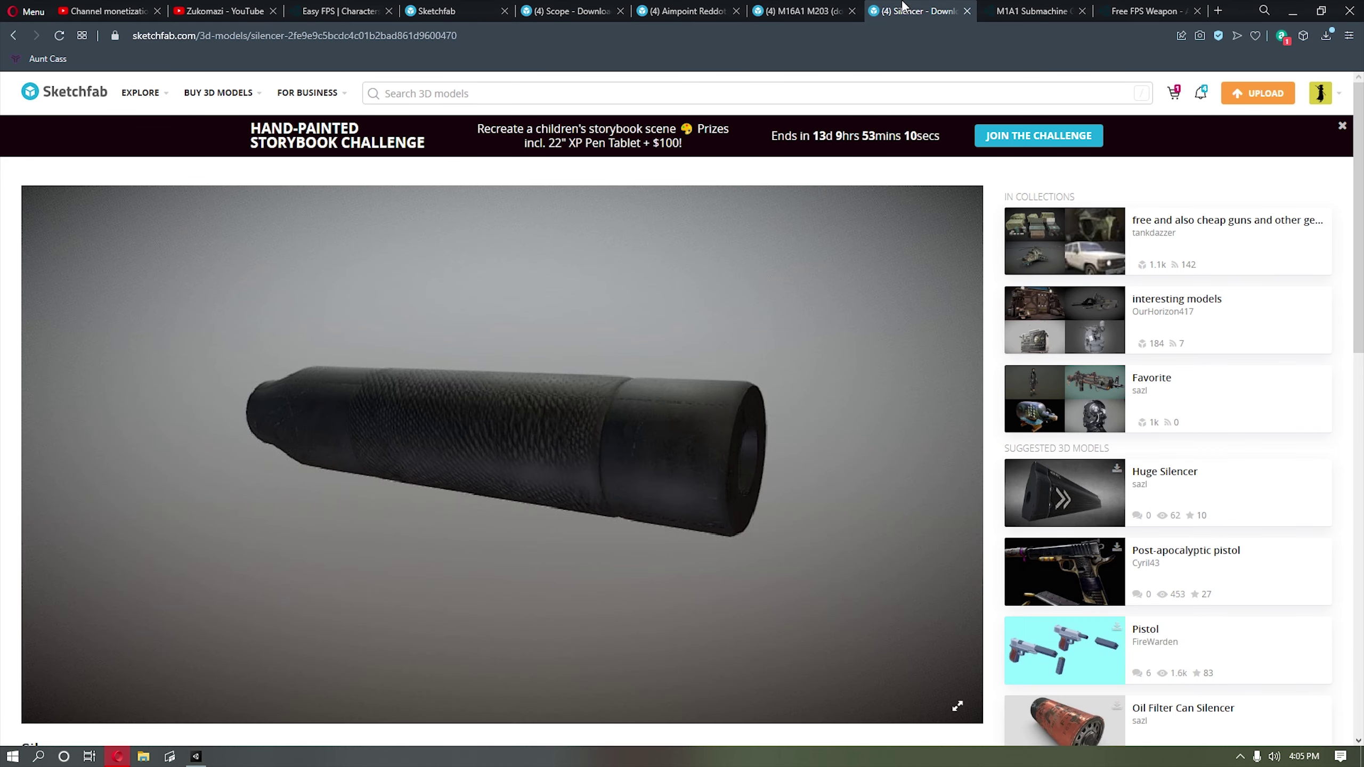
drag(653, 385, 628, 378)
scroll(543, 335, down, 10)
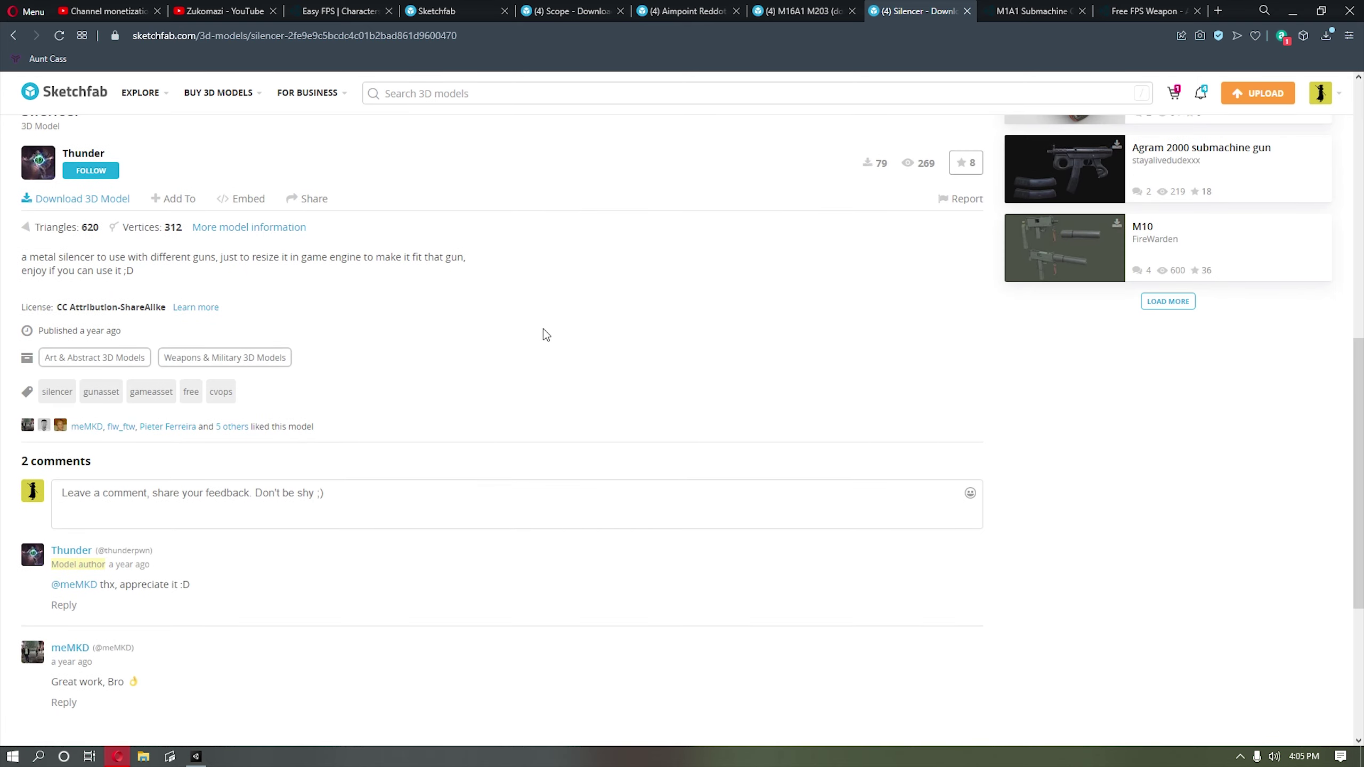
scroll(543, 335, up, 8)
scroll(572, 355, up, 2)
Step: Compare the M1A1 Submachine Gun - Standard and Free FPS Weapon - AKM asset pages and revisit the Scope model page
click(1026, 11)
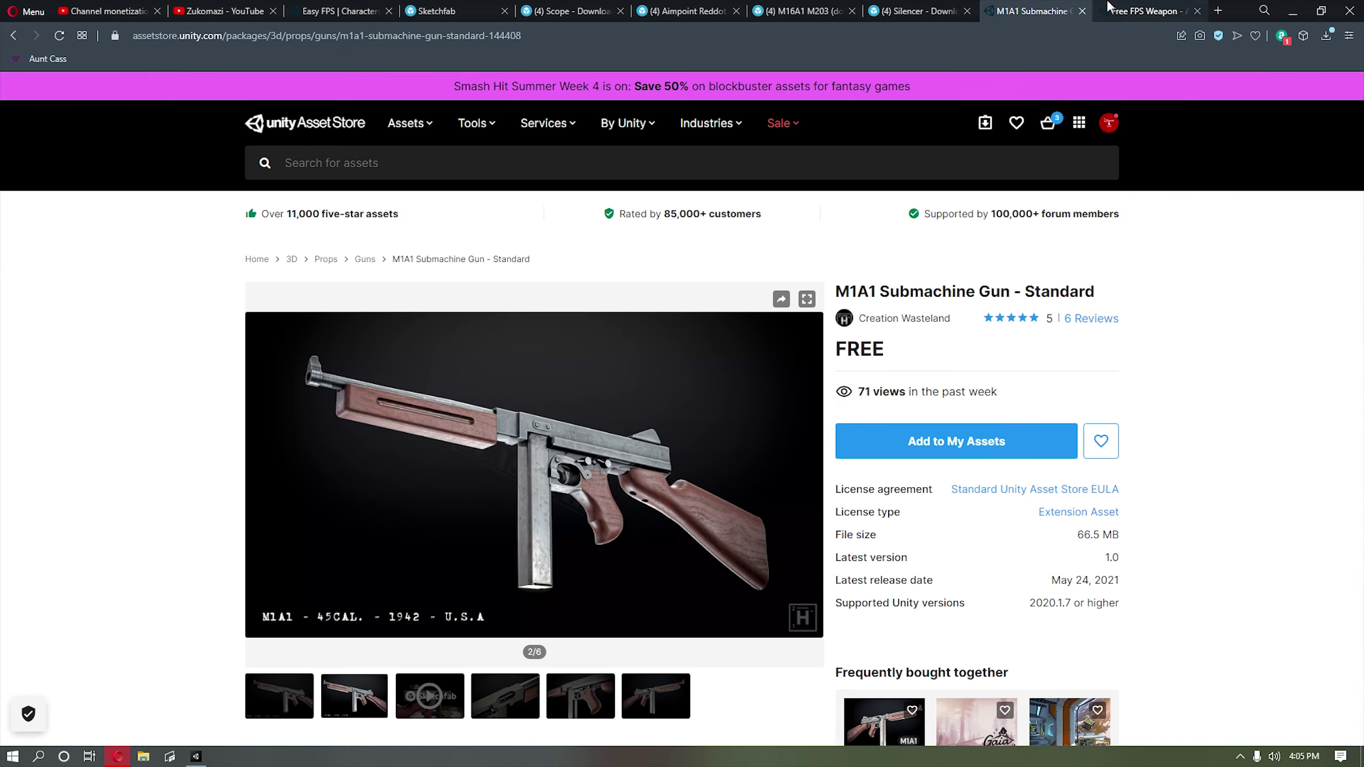
click(1142, 9)
click(1026, 11)
click(1142, 9)
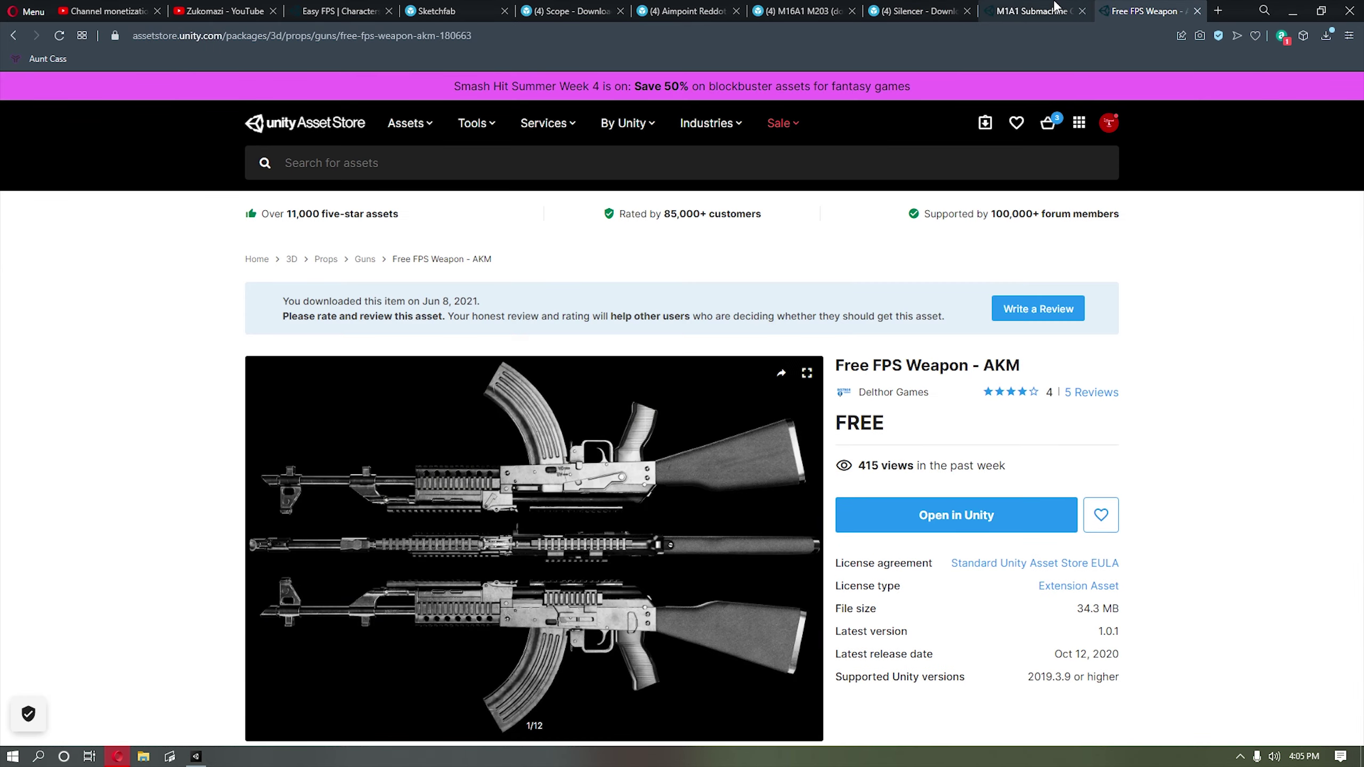
click(1026, 11)
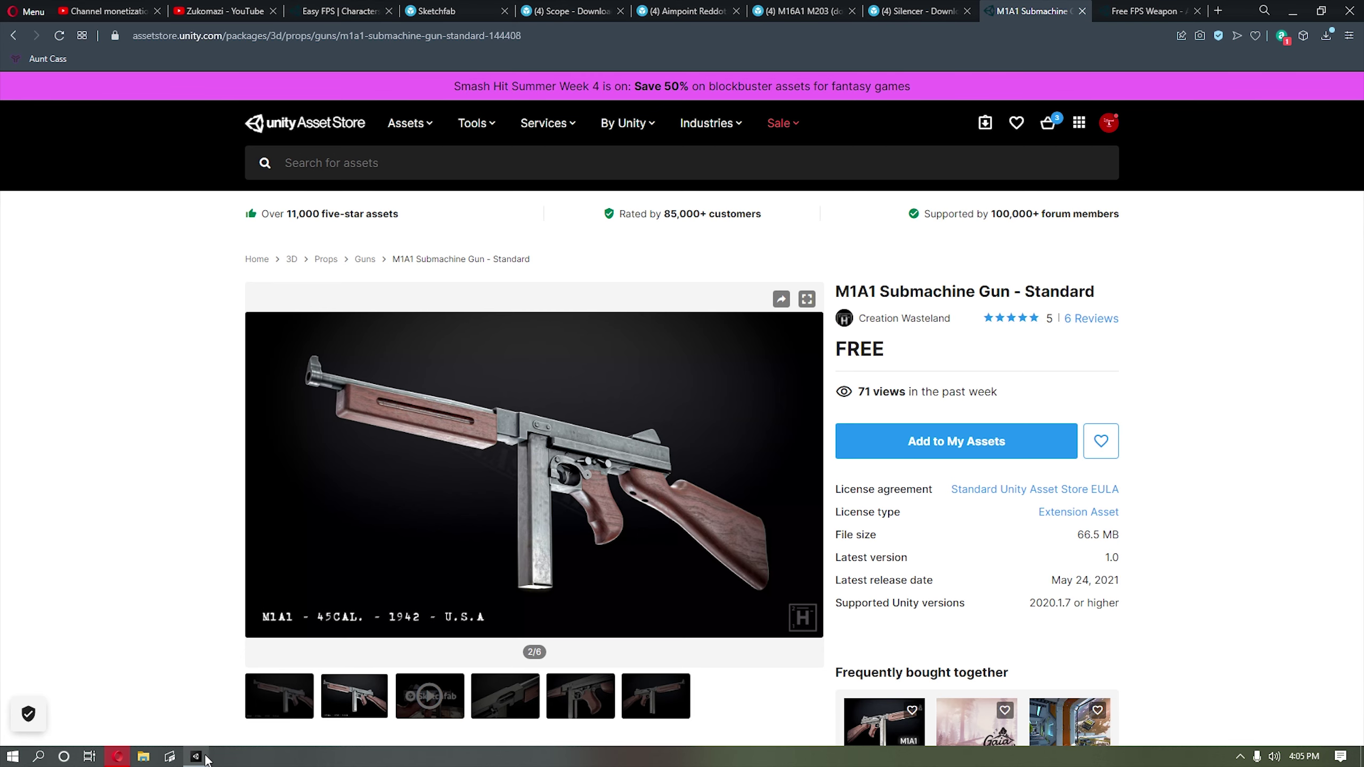
click(569, 10)
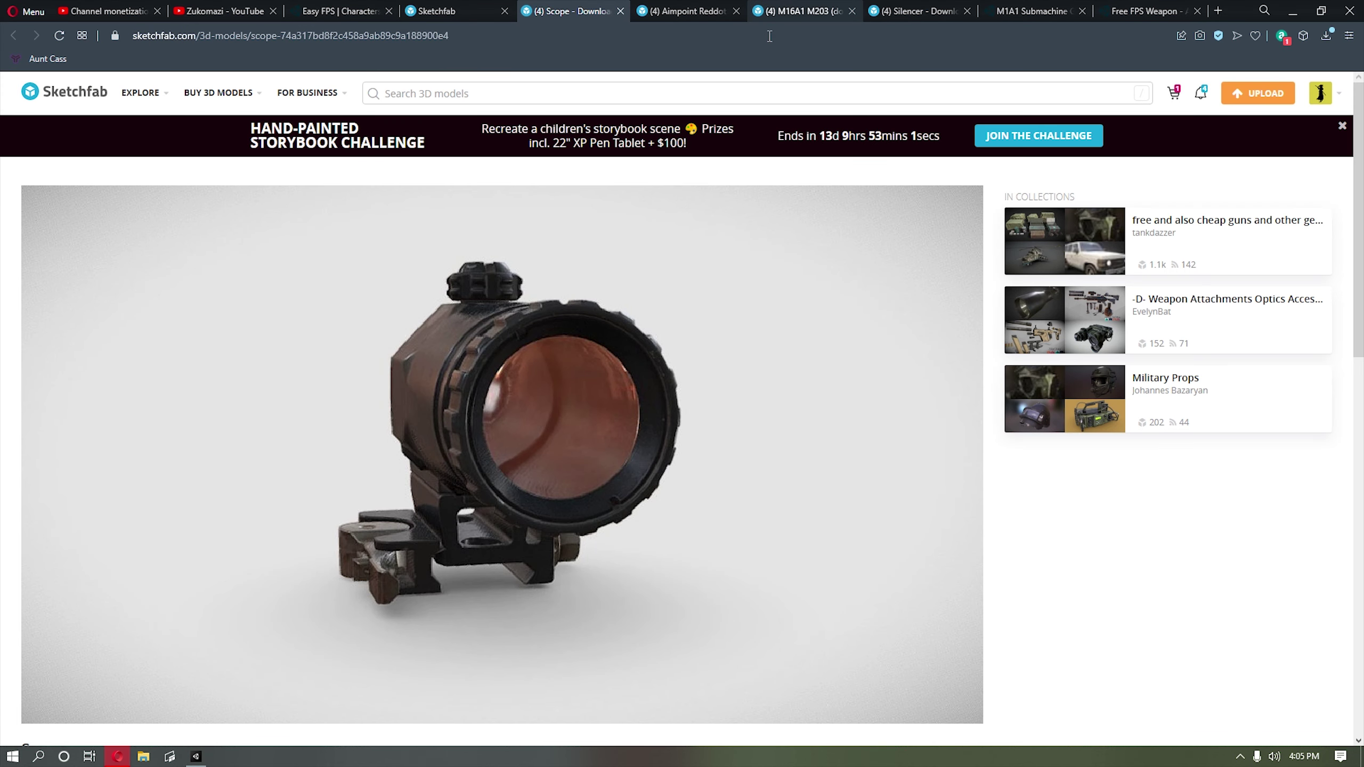
Step: Switch back to Unity and close the Easy FPS Tutorial TEST project
click(196, 756)
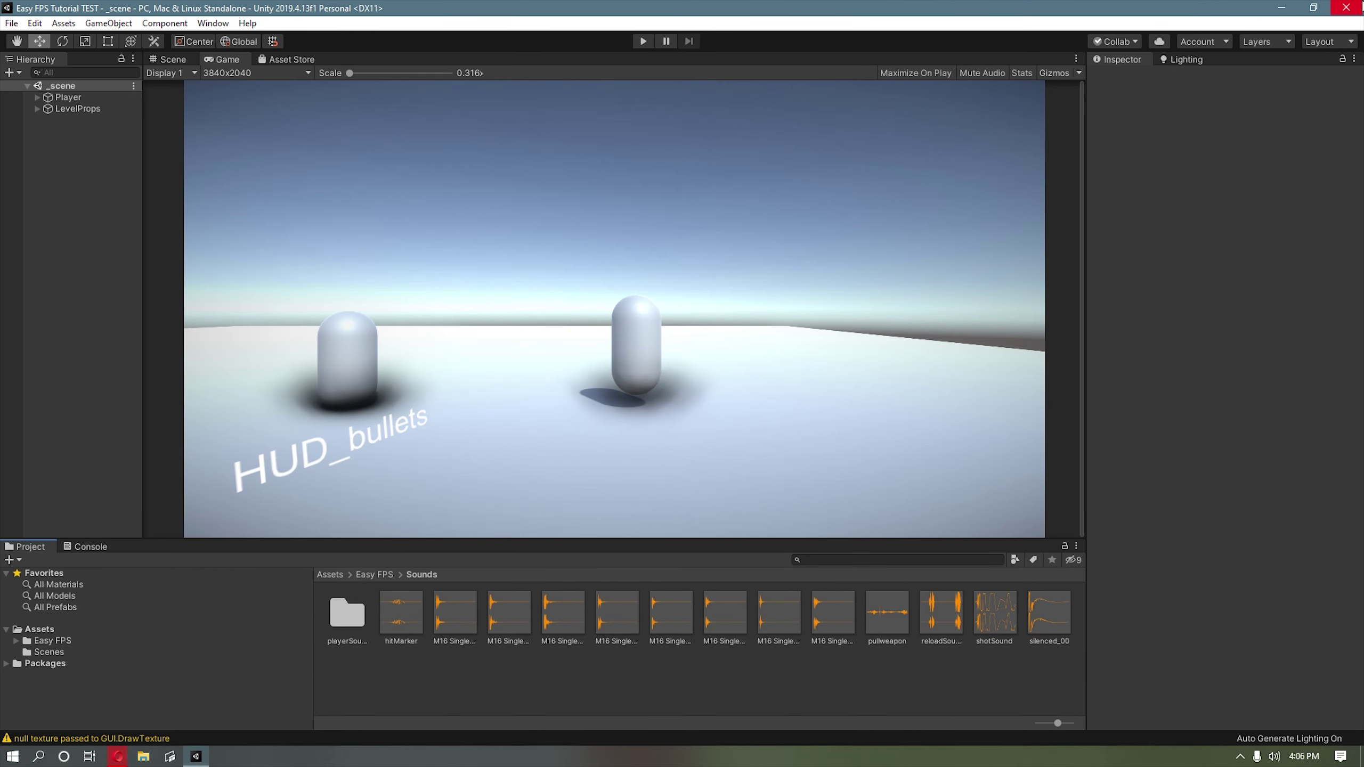
click(1348, 8)
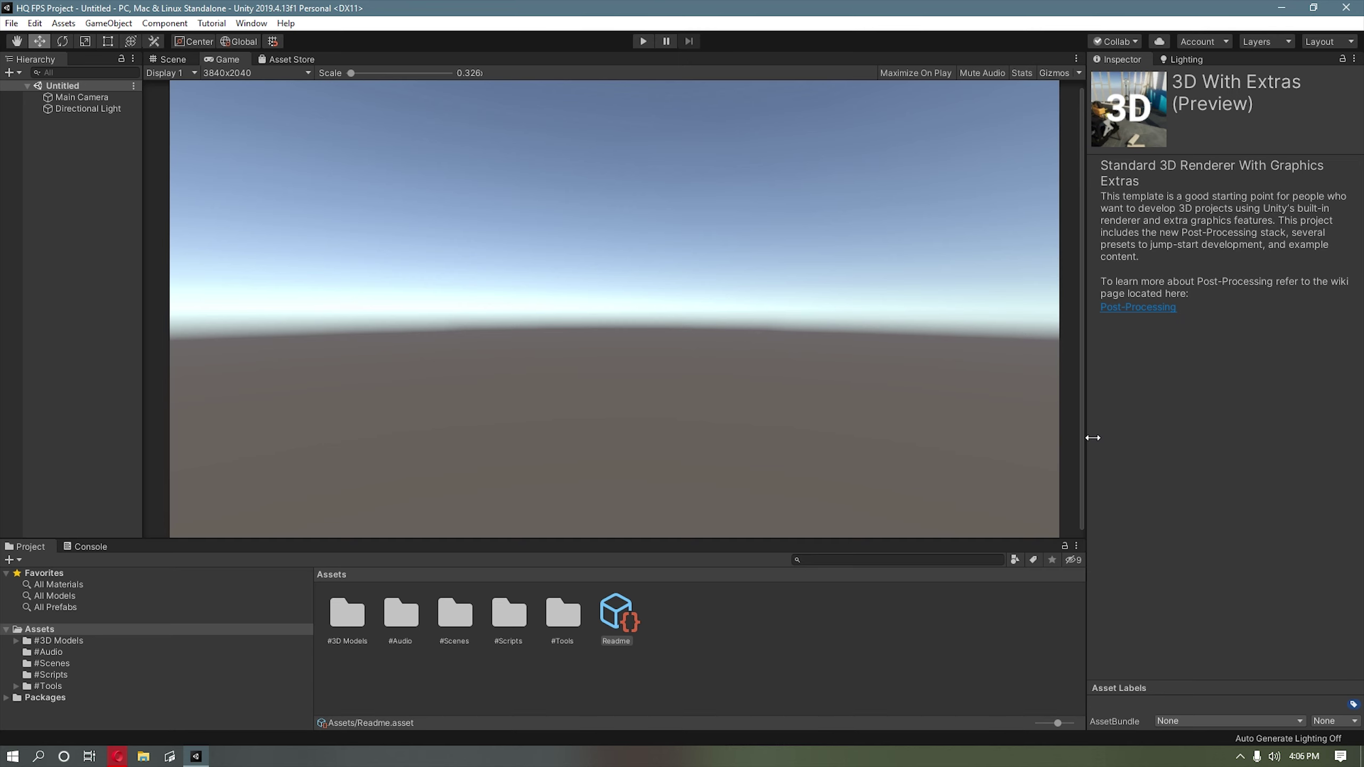
Step: Resize the Hierarchy and Inspector areas and set the Game view resolution to 1080P (1920x1080)
drag(1093, 438, 1169, 438)
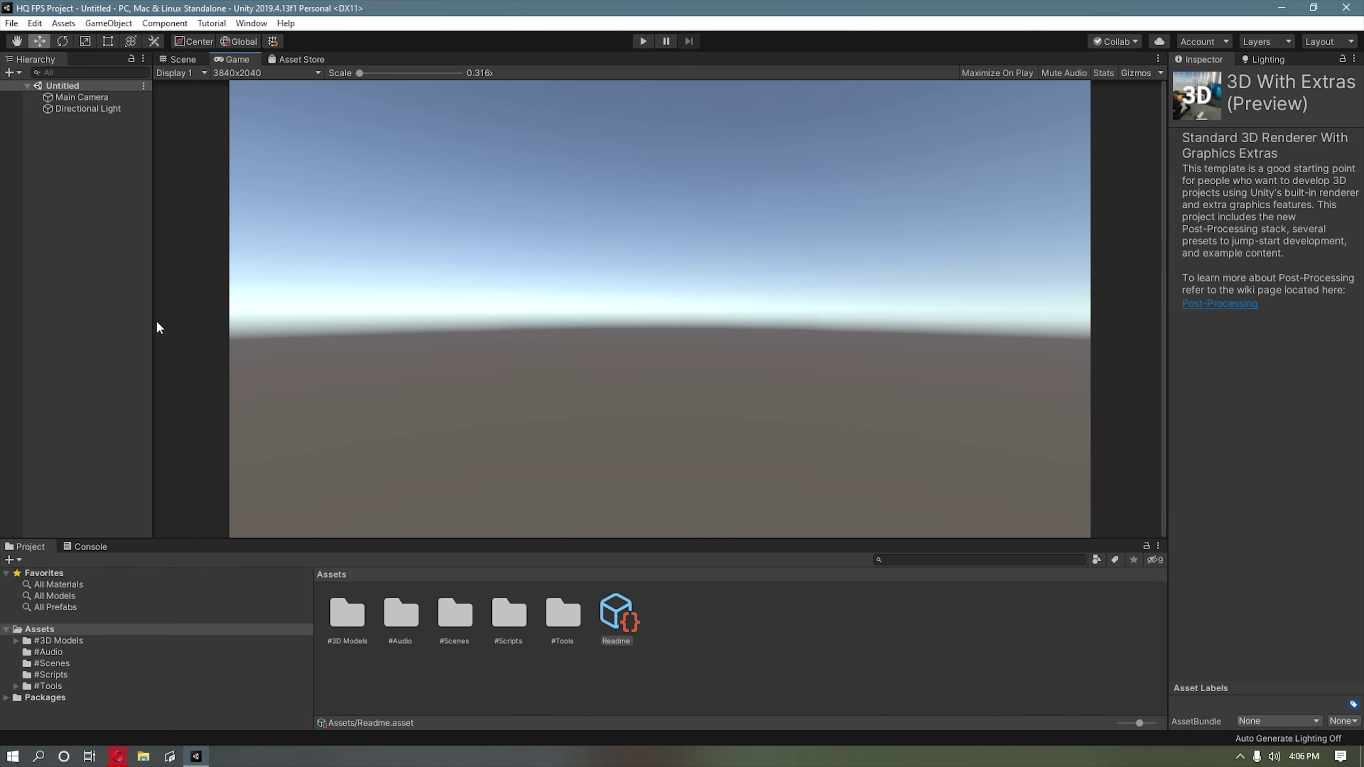
drag(160, 324, 120, 360)
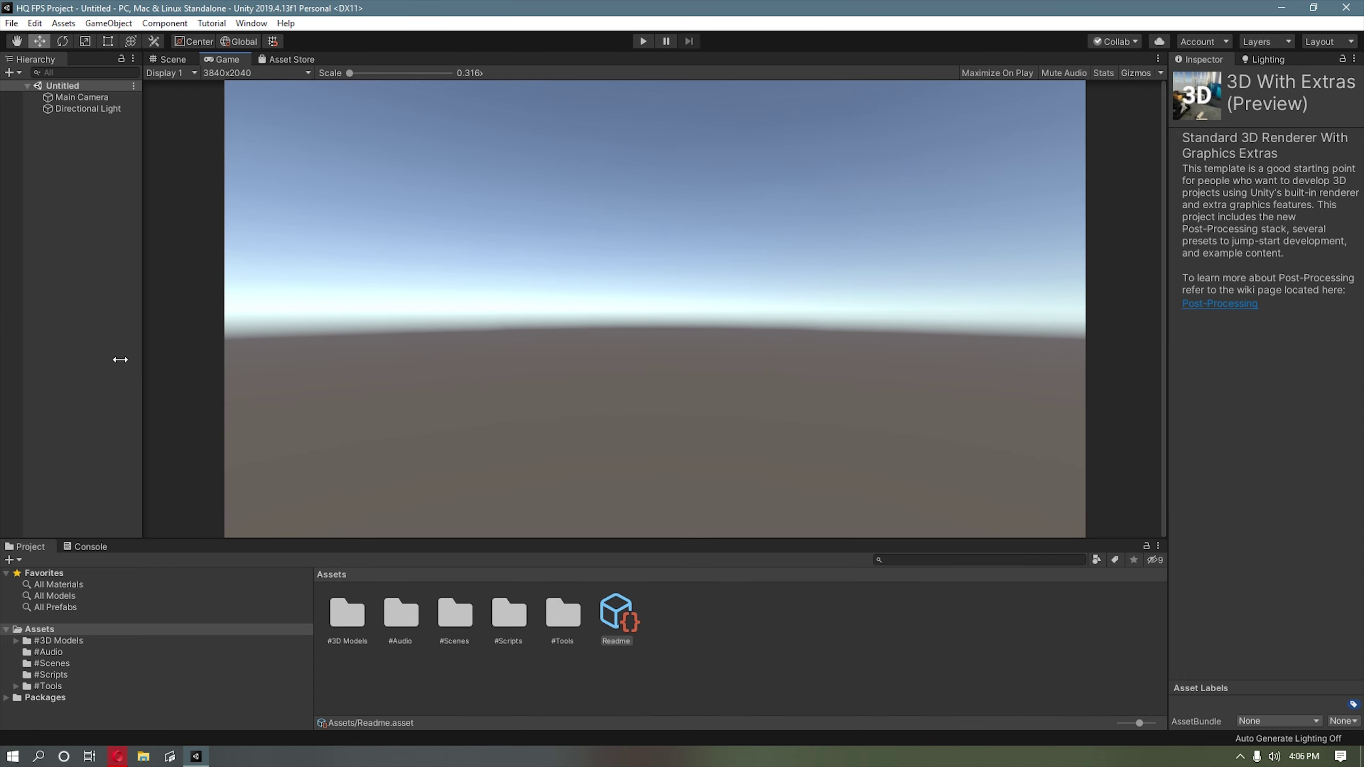
click(254, 74)
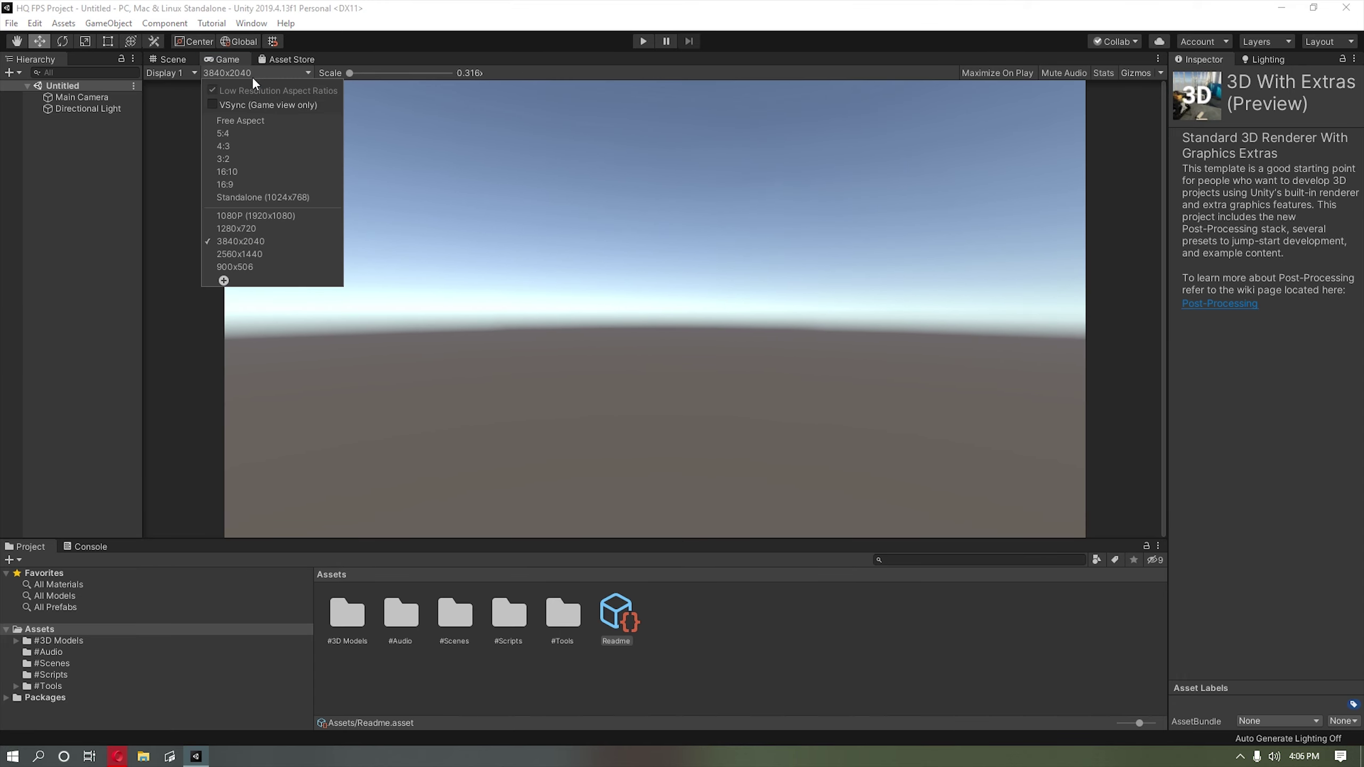
click(253, 216)
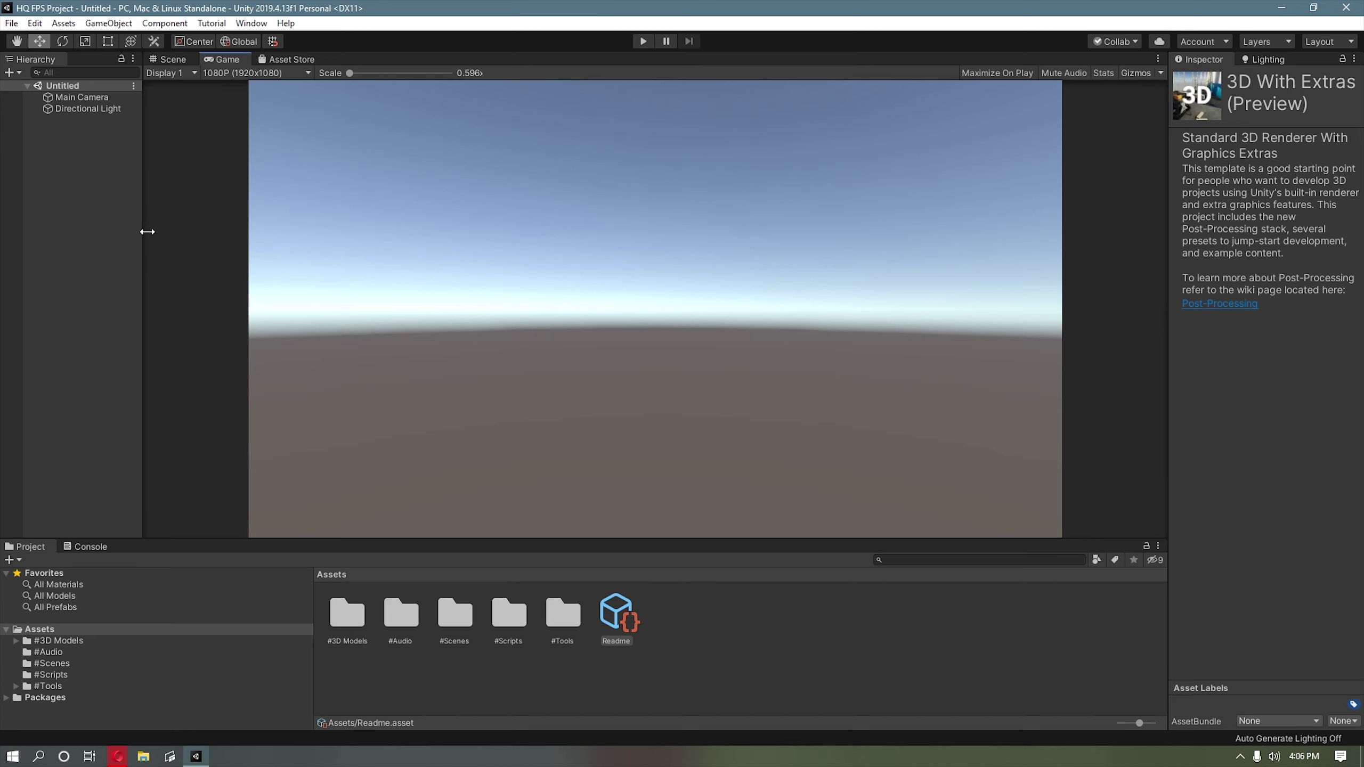
drag(143, 232, 226, 254)
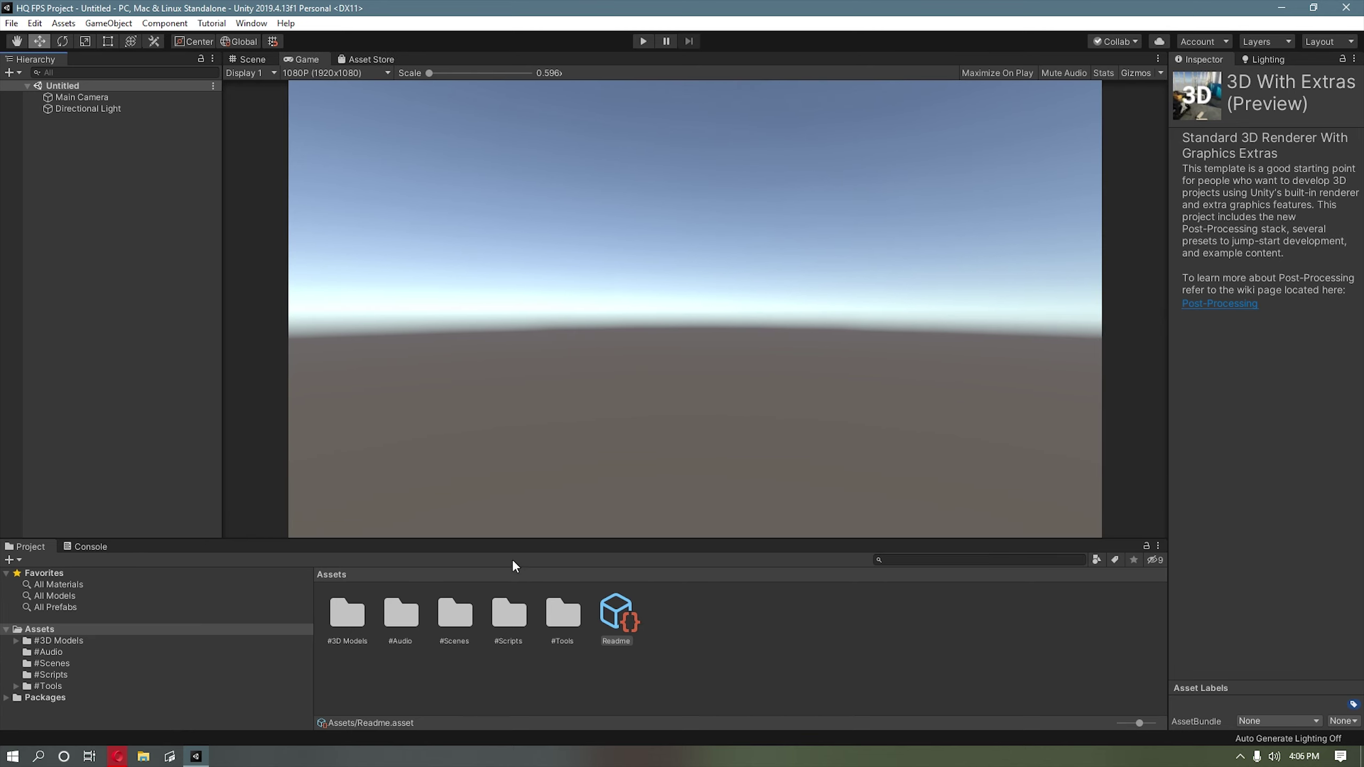
drag(519, 546, 524, 588)
Step: Look through the top-level asset folders and find the Easy FPS folder inside #Tools
click(417, 627)
click(443, 618)
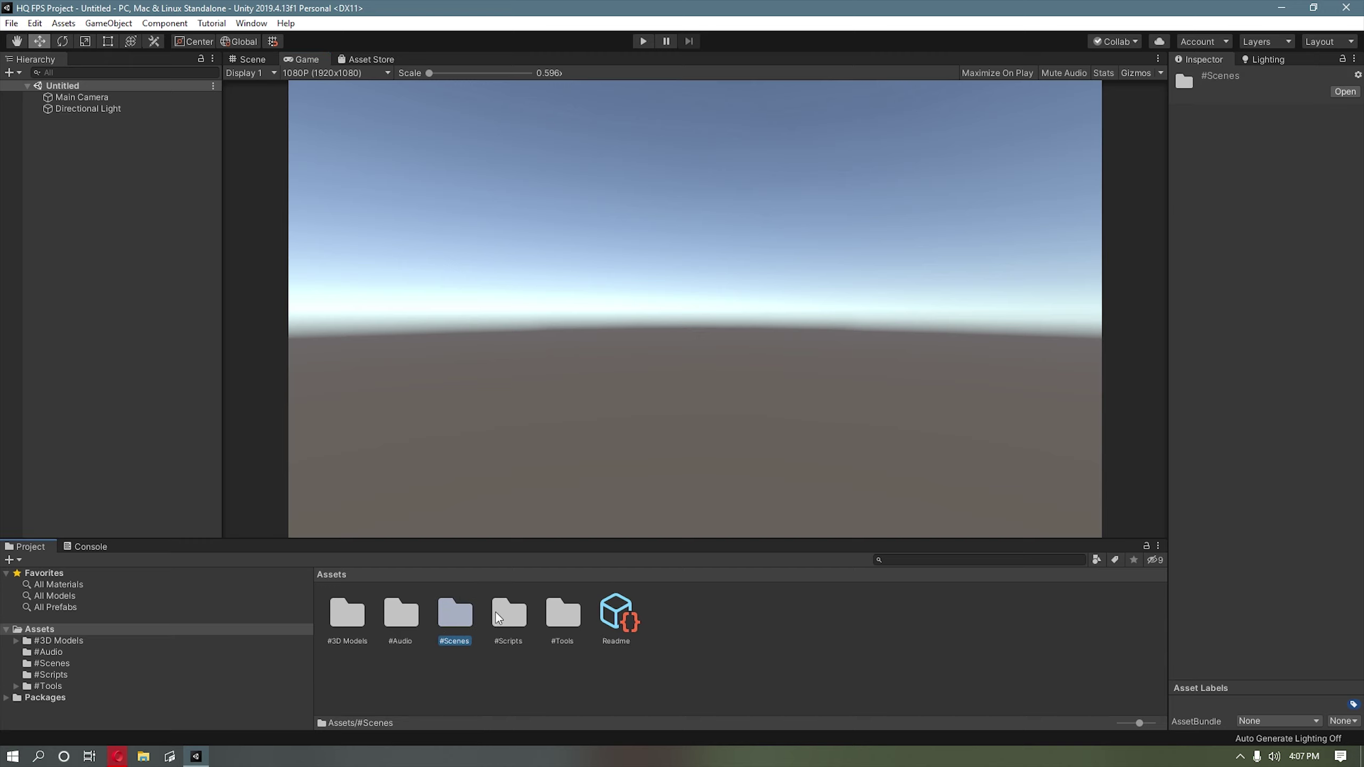
click(502, 614)
click(548, 614)
double_click(548, 614)
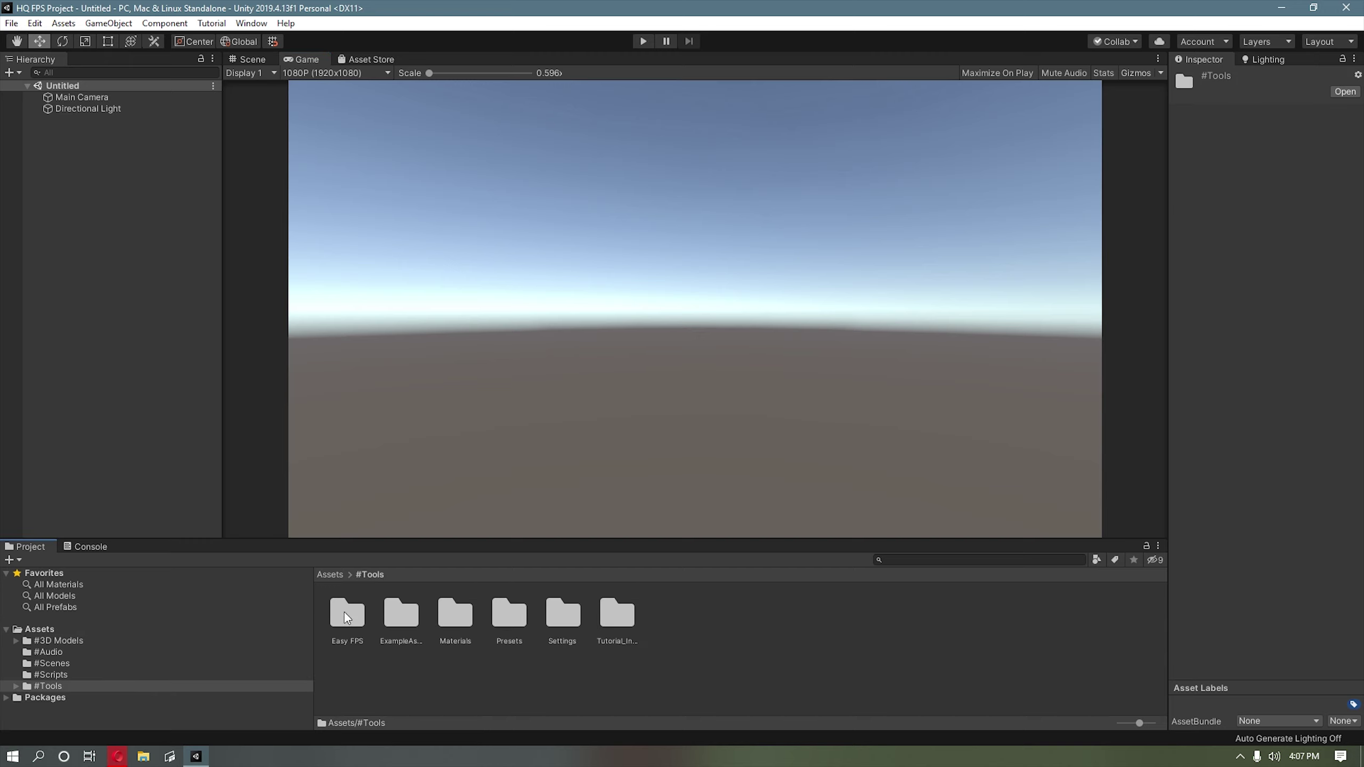
click(340, 632)
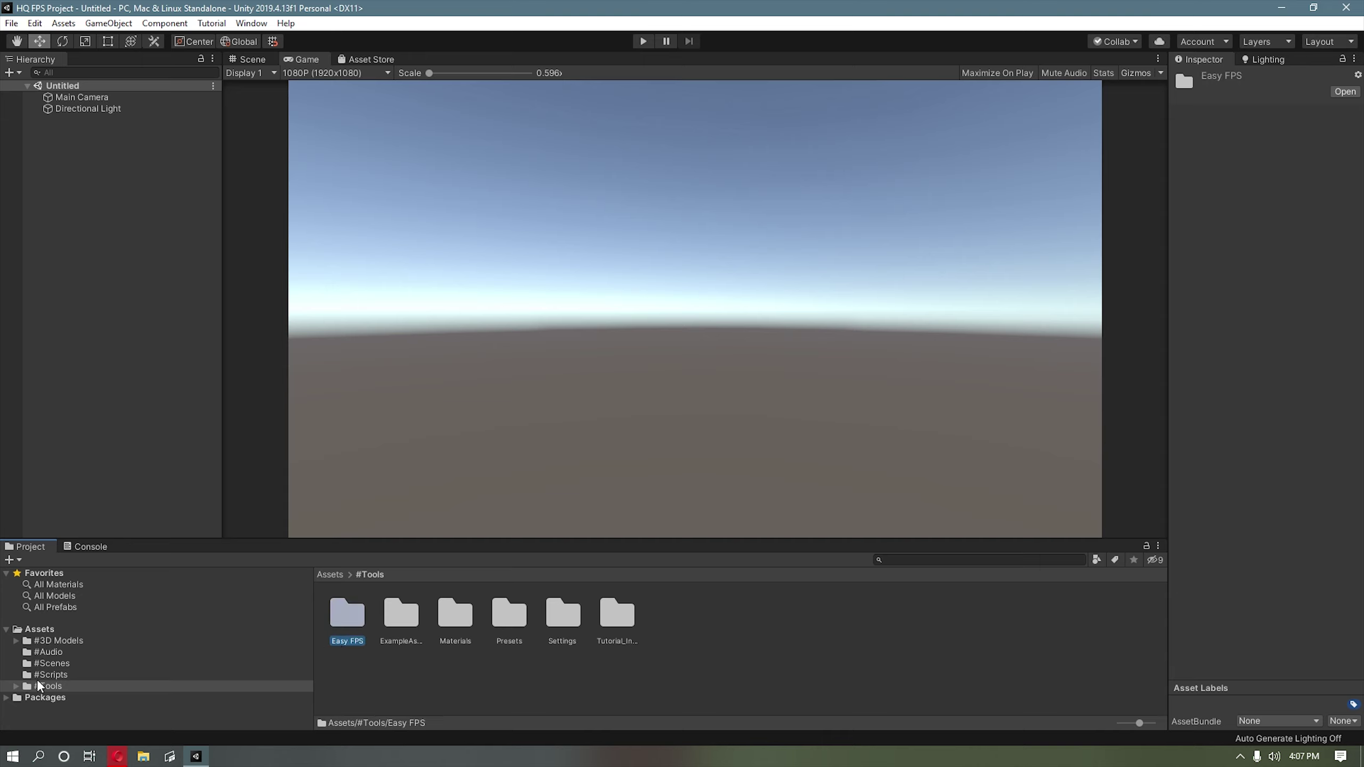
Step: Browse the #3D Models folder and examine the attachment and weapon model folders inside #Guns
click(46, 642)
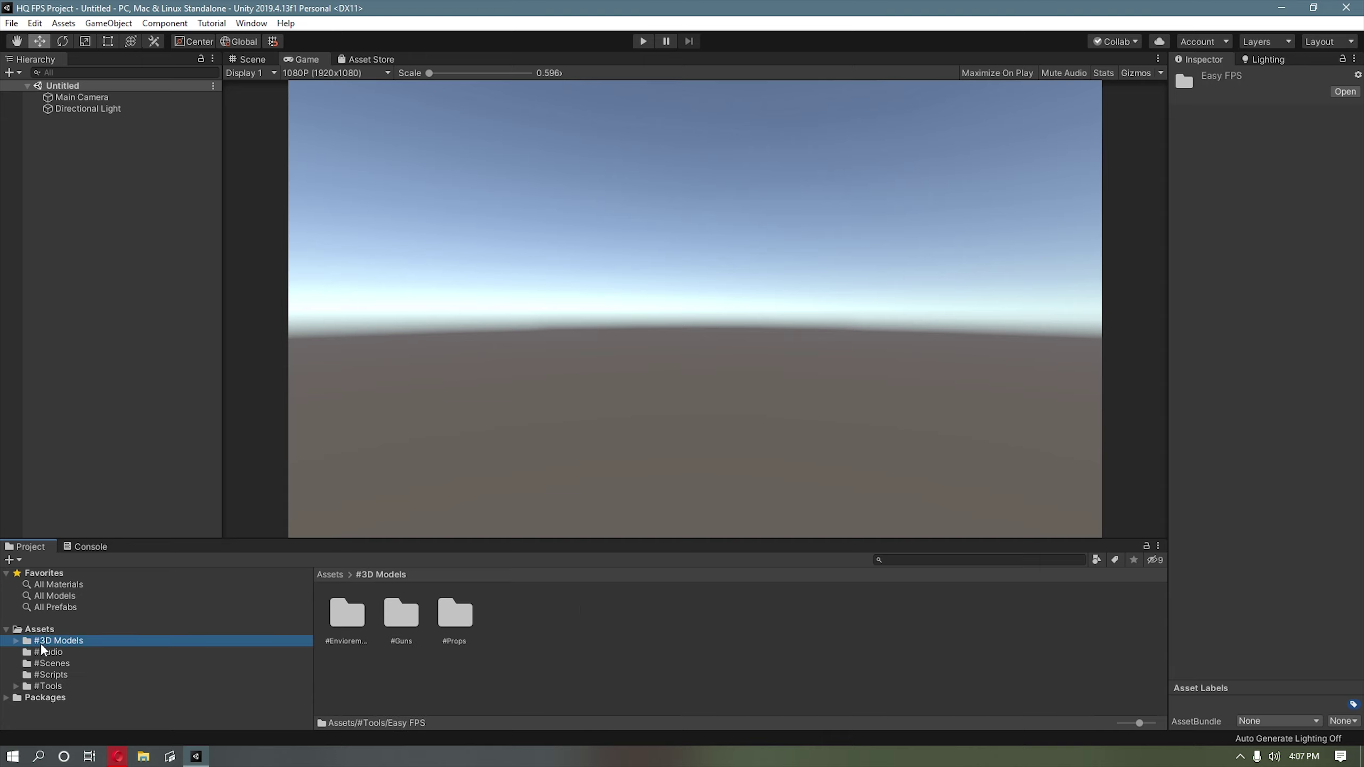
click(347, 618)
double_click(411, 629)
click(353, 618)
click(413, 618)
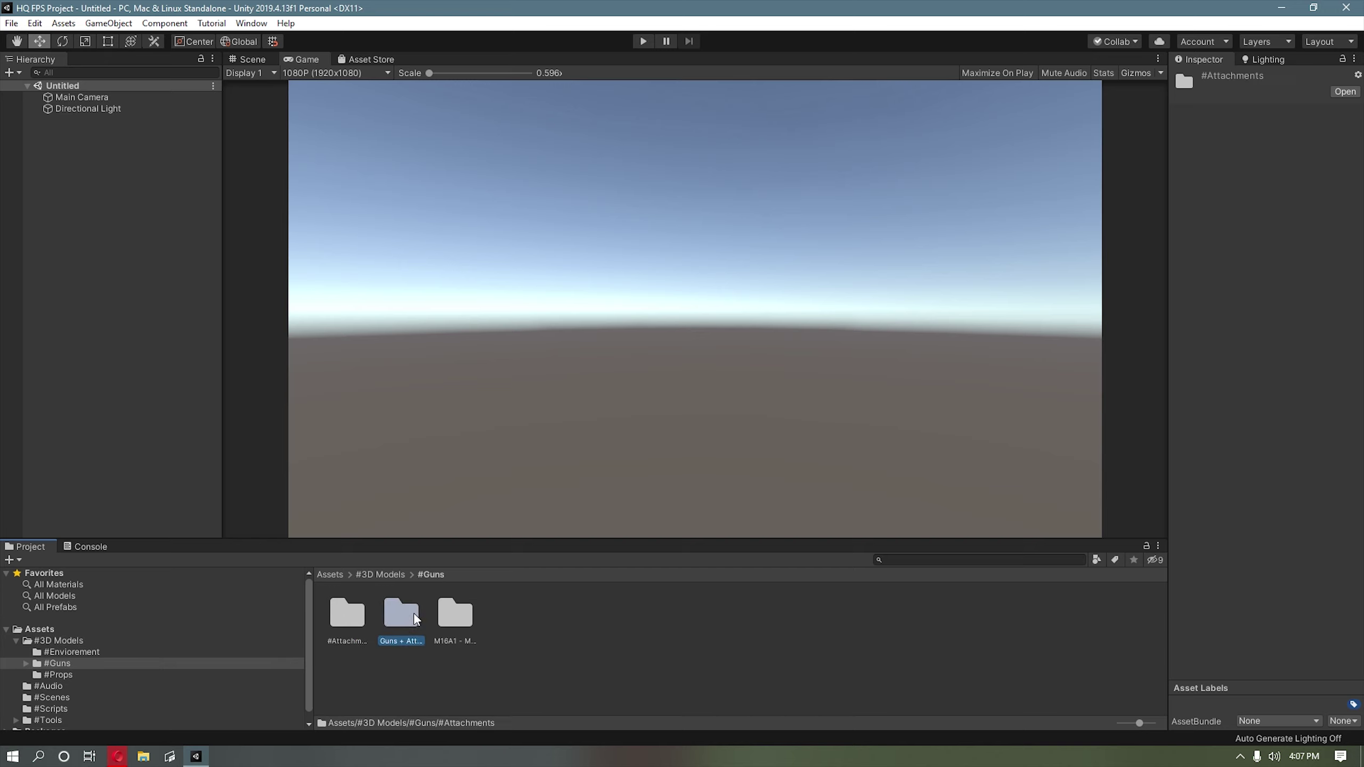
click(465, 616)
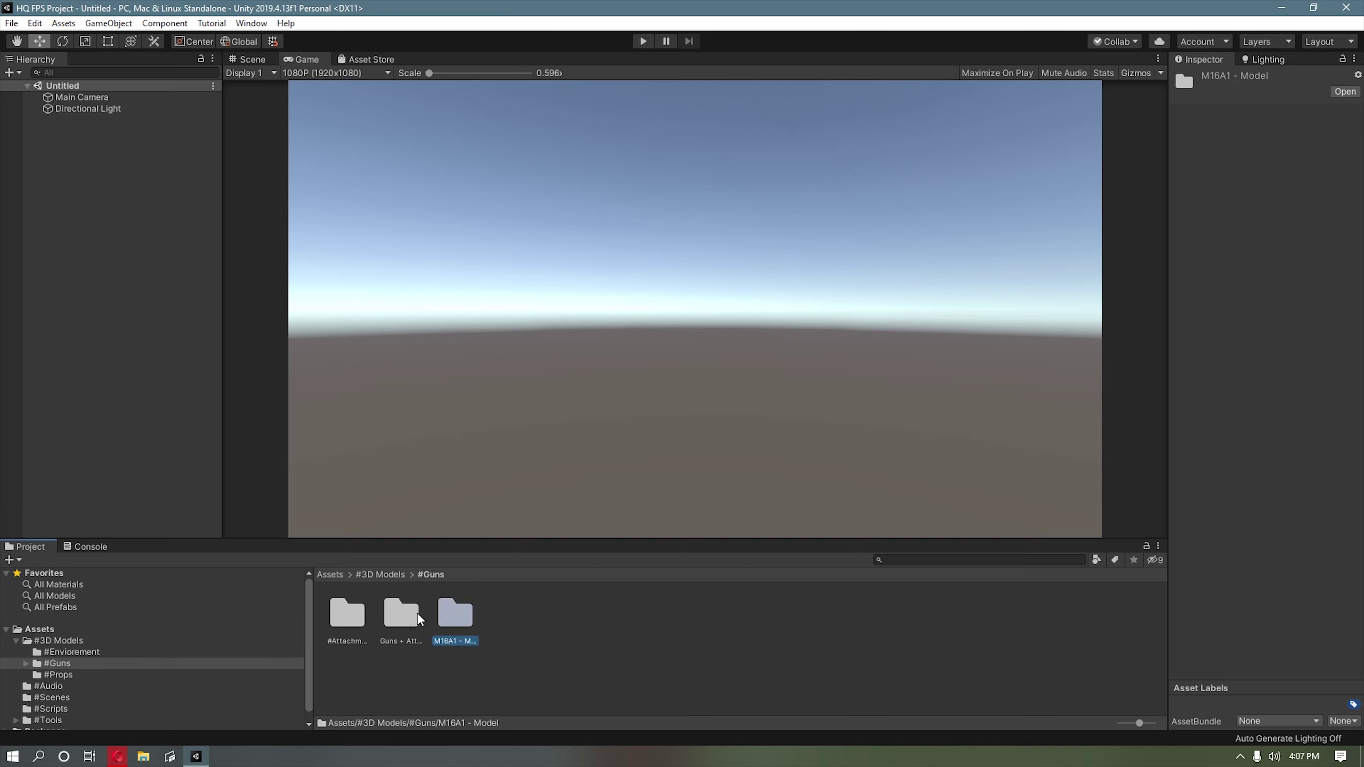
click(16, 642)
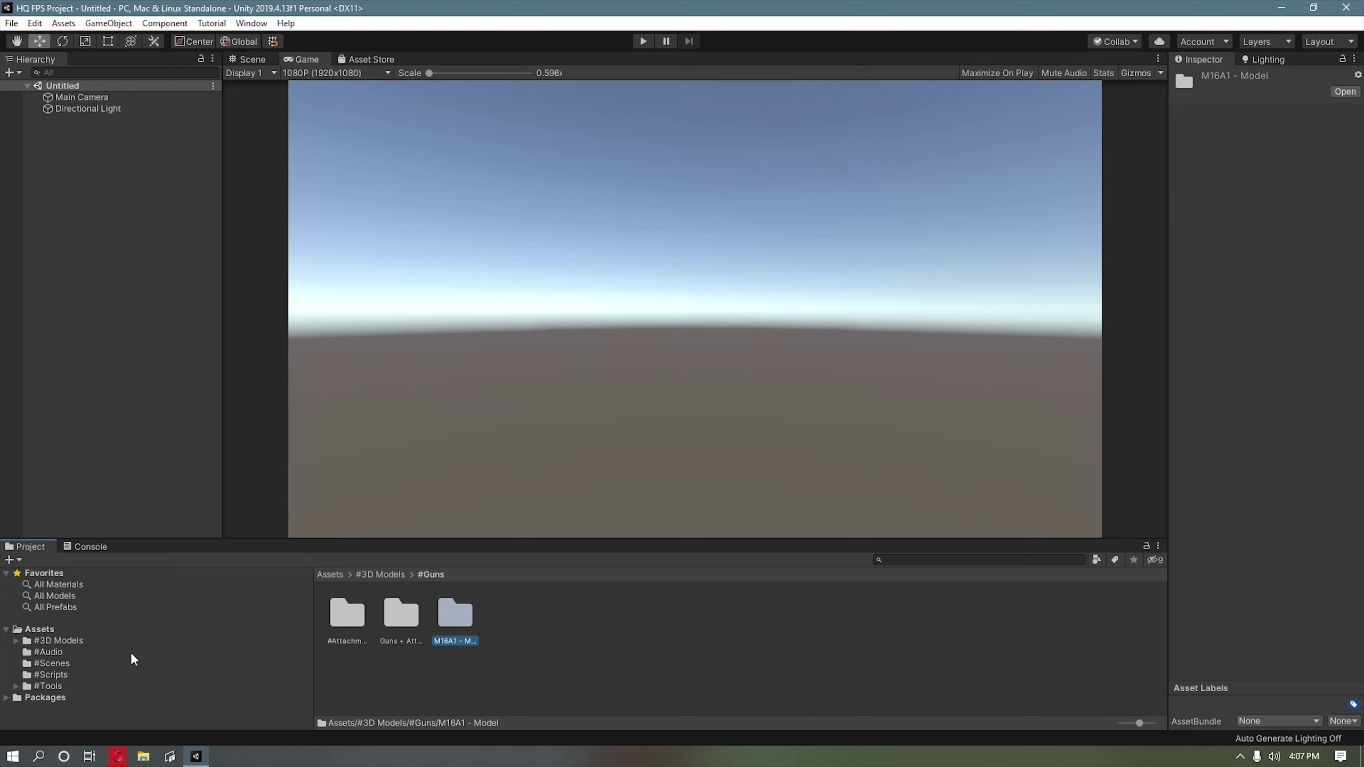
click(86, 641)
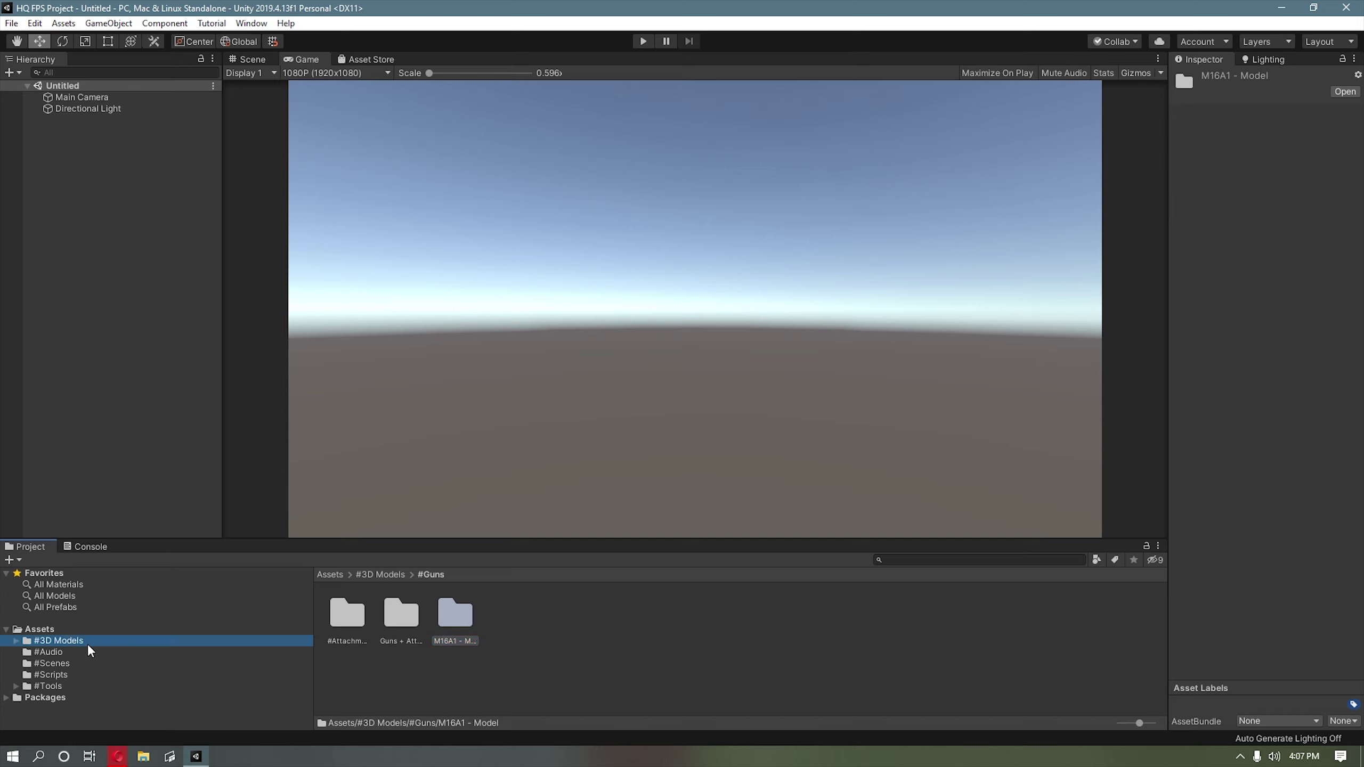
Step: Open the _scene demo scene from the Easy FPS folder in #Tools
click(60, 687)
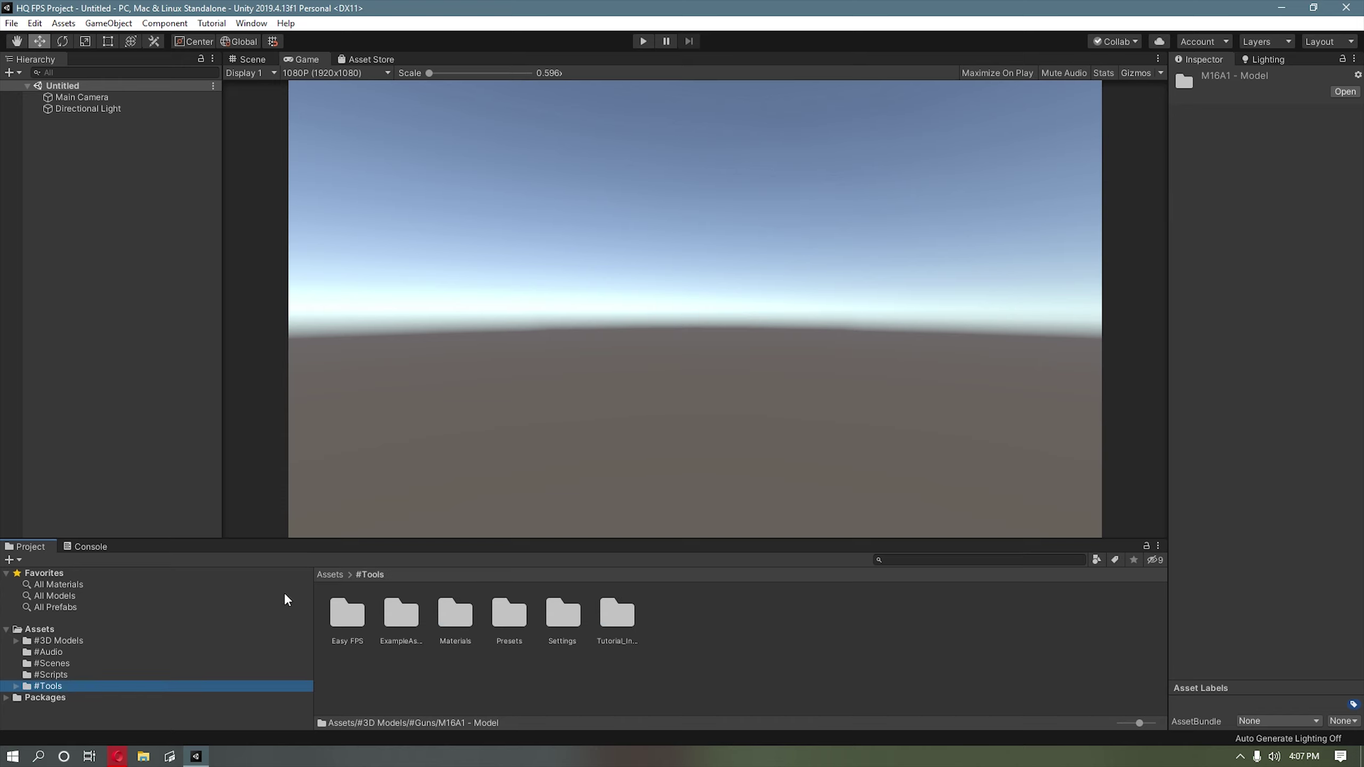
double_click(364, 613)
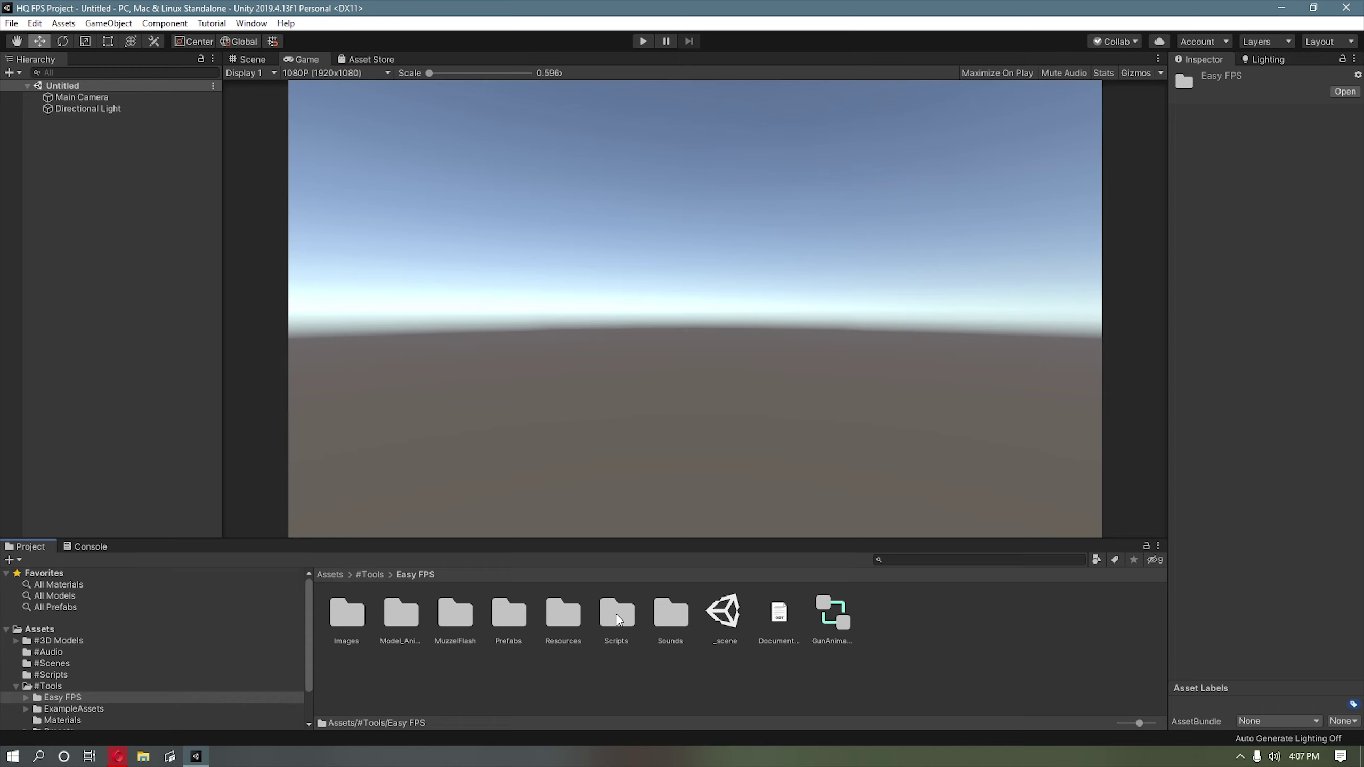
click(519, 617)
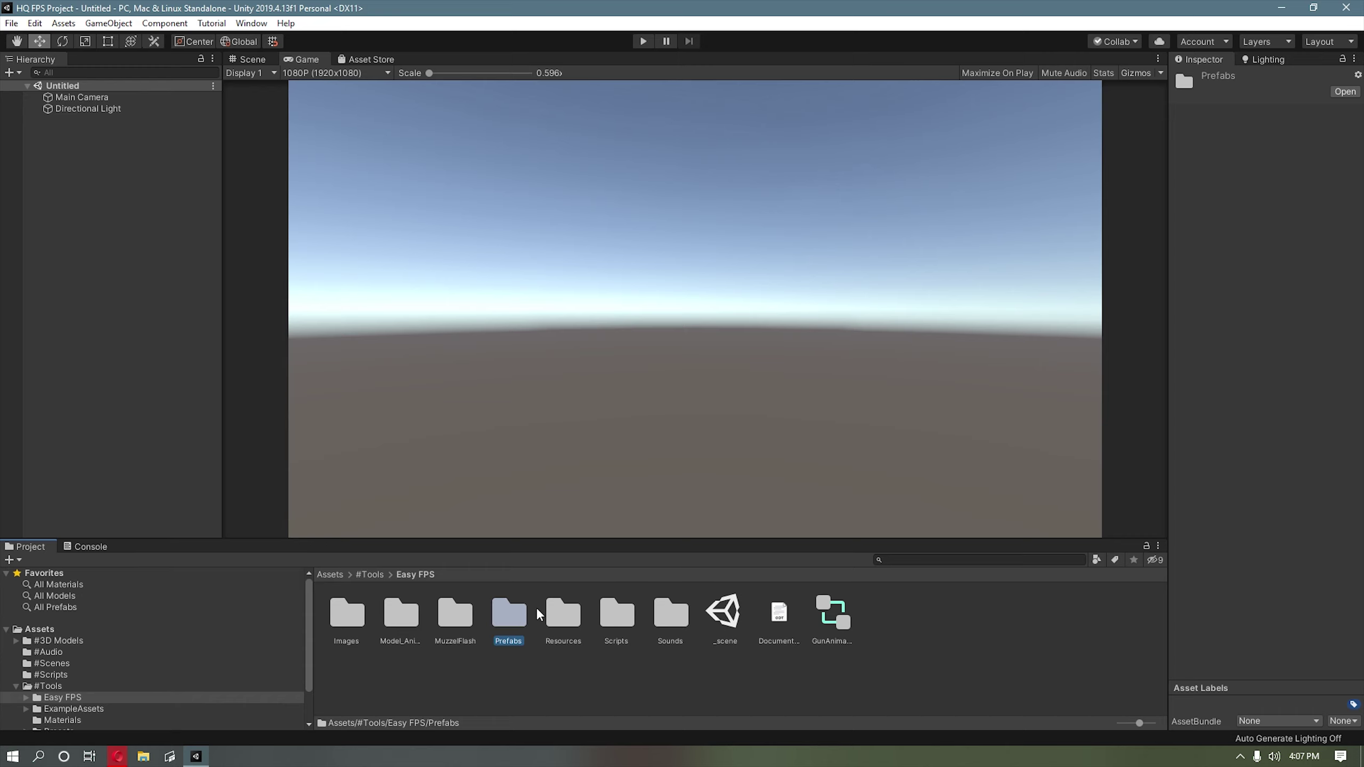
double_click(716, 611)
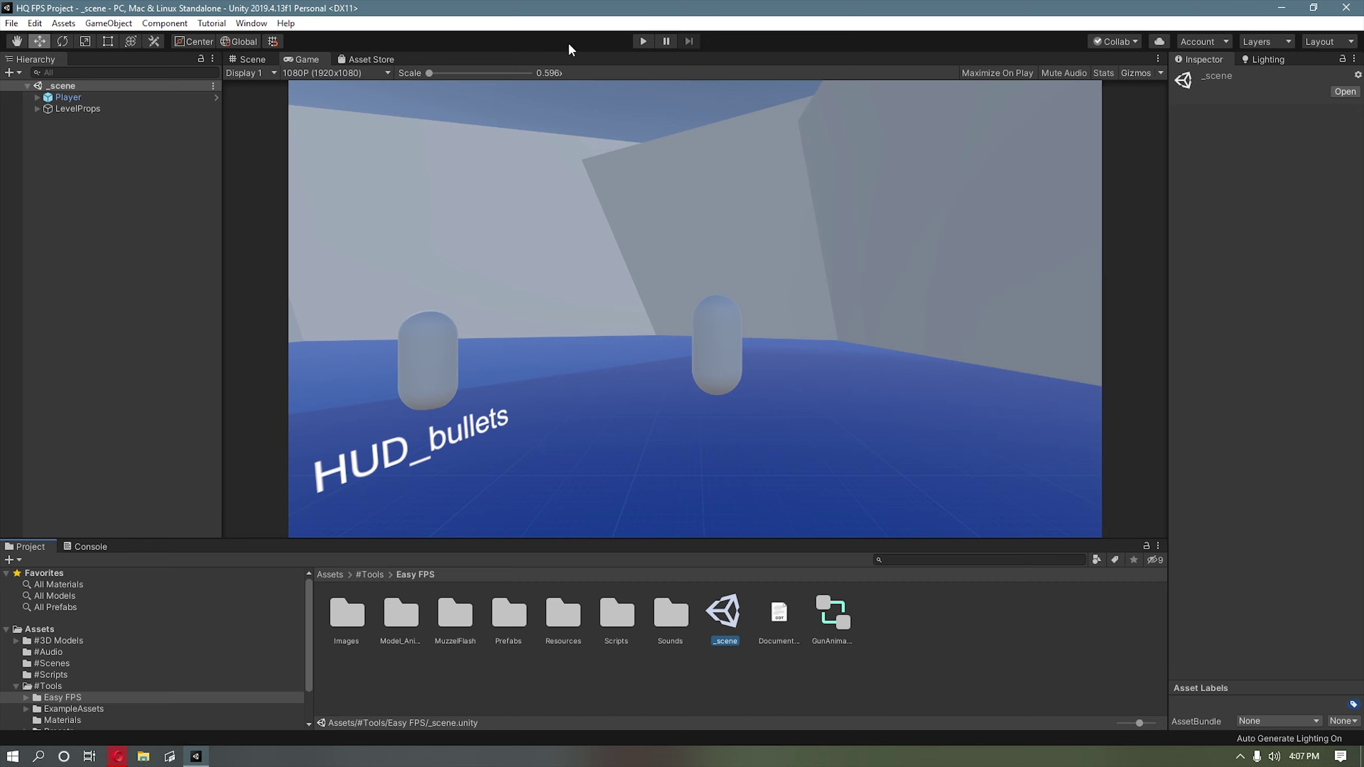
Step: Inspect the Player object's Gun Inventory settings and the LevelProps object
click(174, 97)
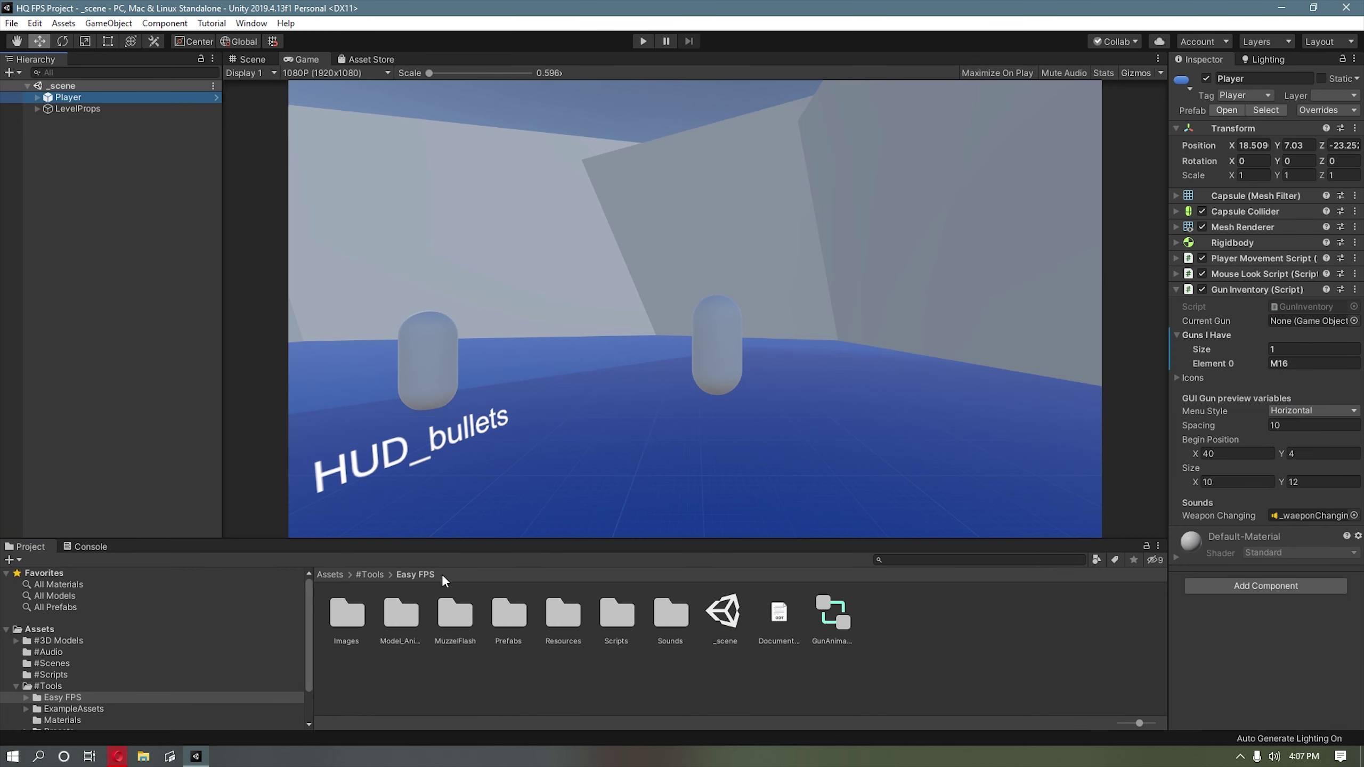
click(16, 109)
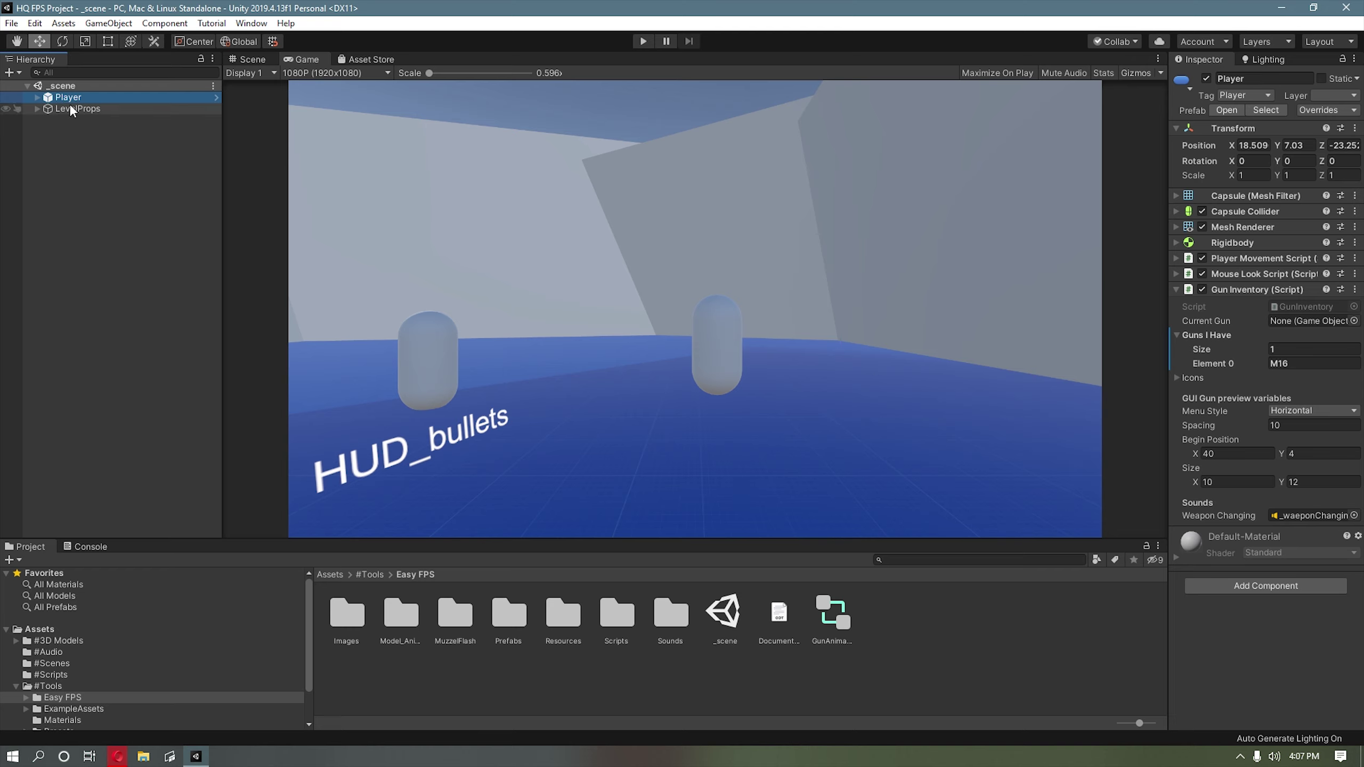
scroll(70, 694, down, 2)
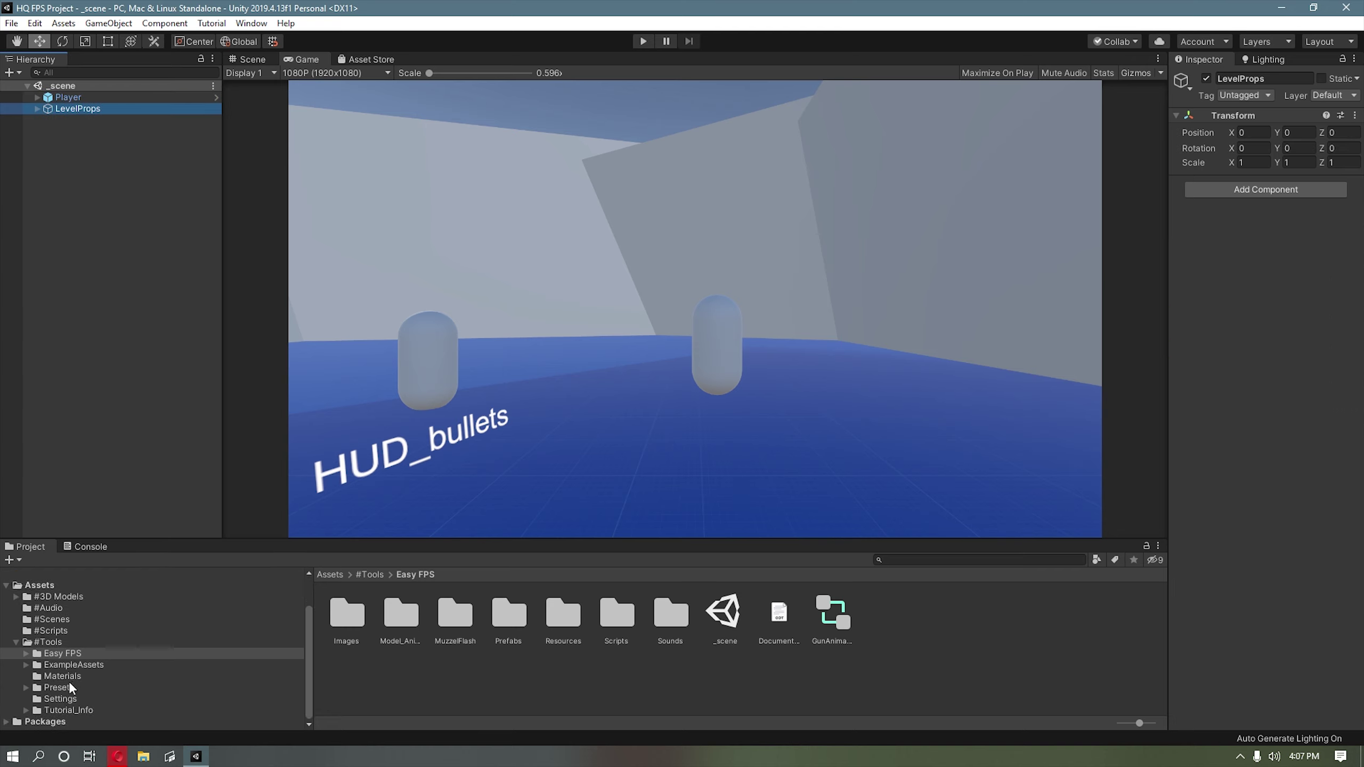
Step: Copy the NewGun_auto prefab's name from Easy FPS Resources into Element 0 of the Player's Guns I Have list
click(26, 654)
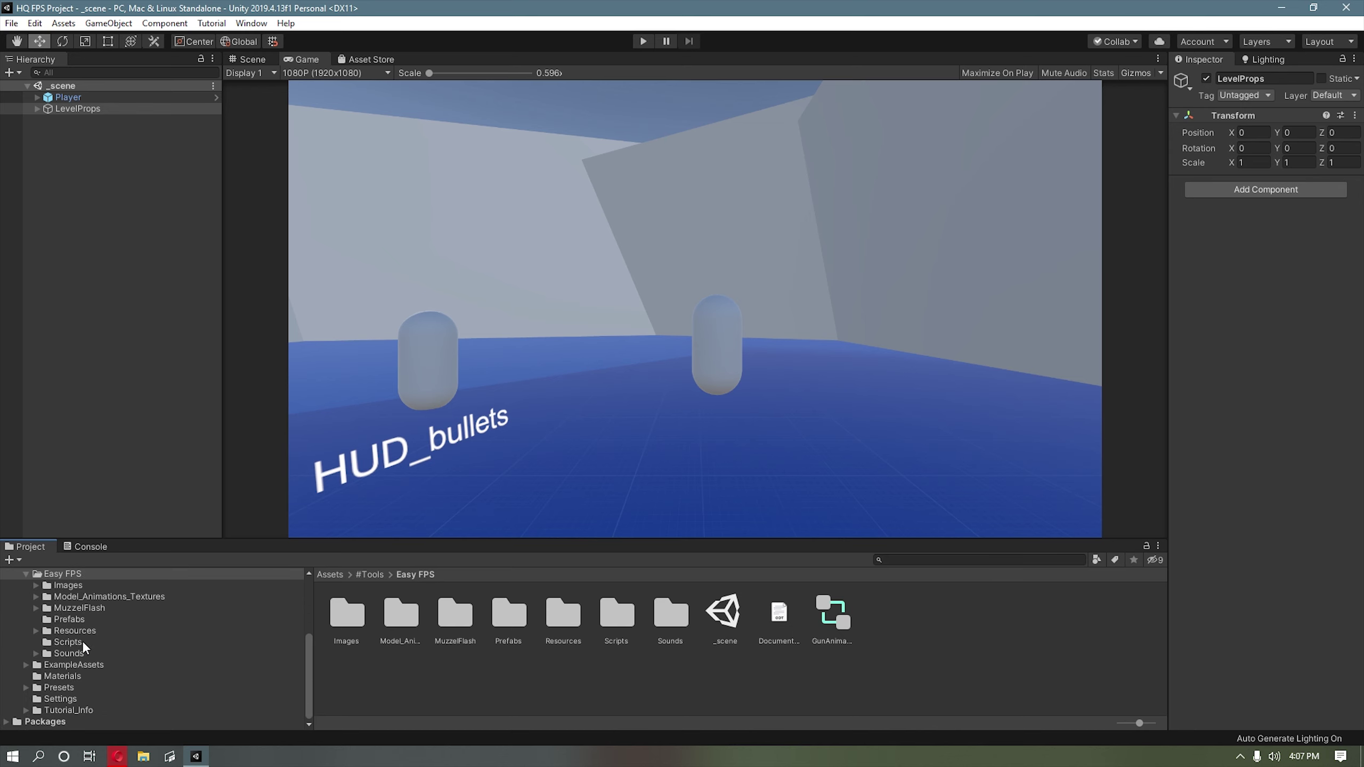
click(80, 631)
click(439, 640)
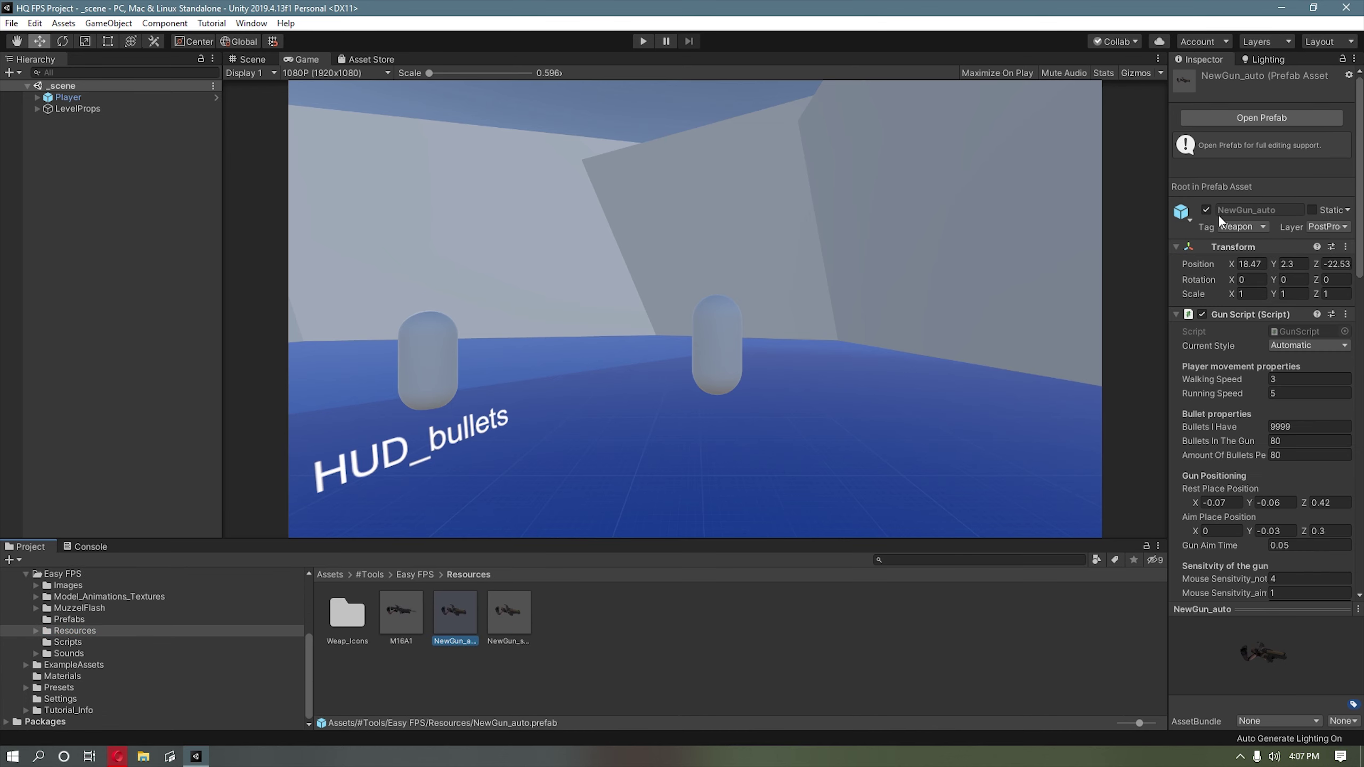
click(444, 641)
key(ctrl+c)
click(80, 97)
click(1300, 364)
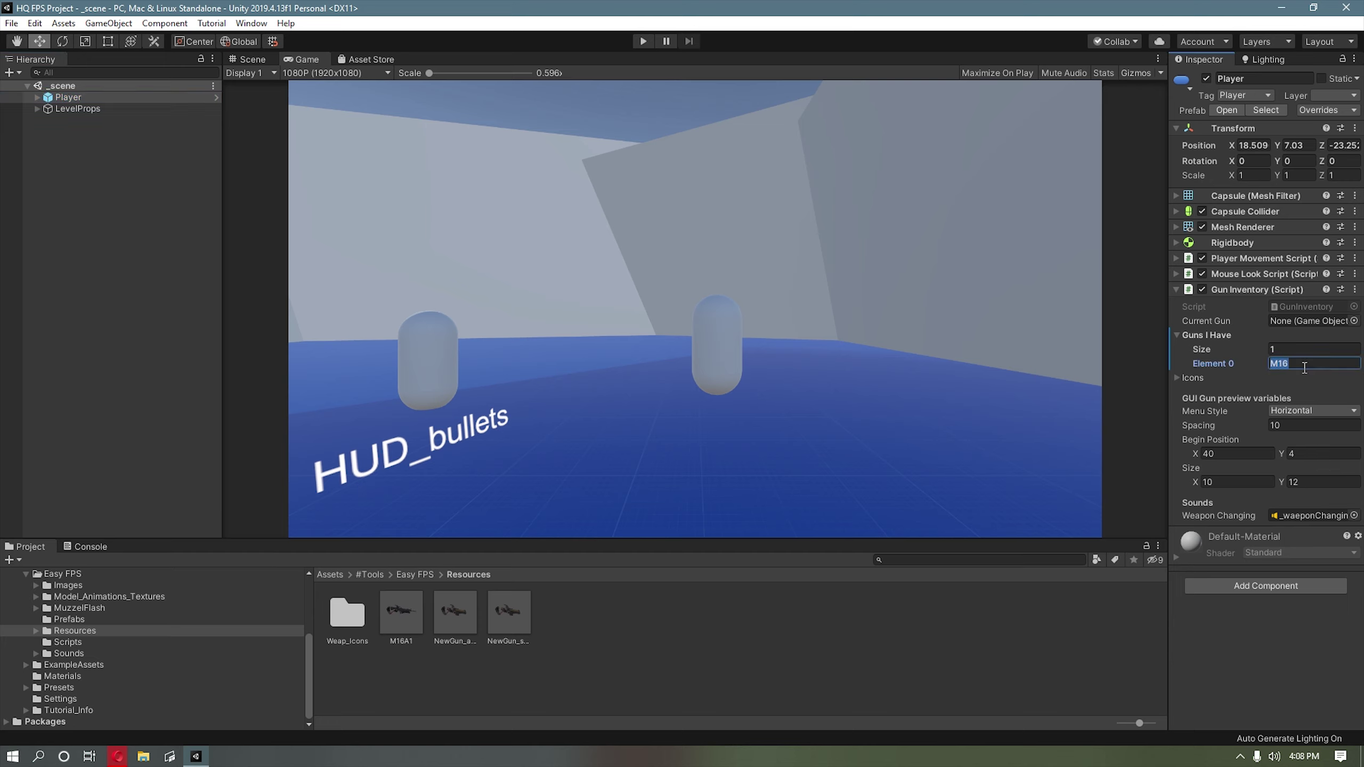
key(ctrl+v)
click(1092, 759)
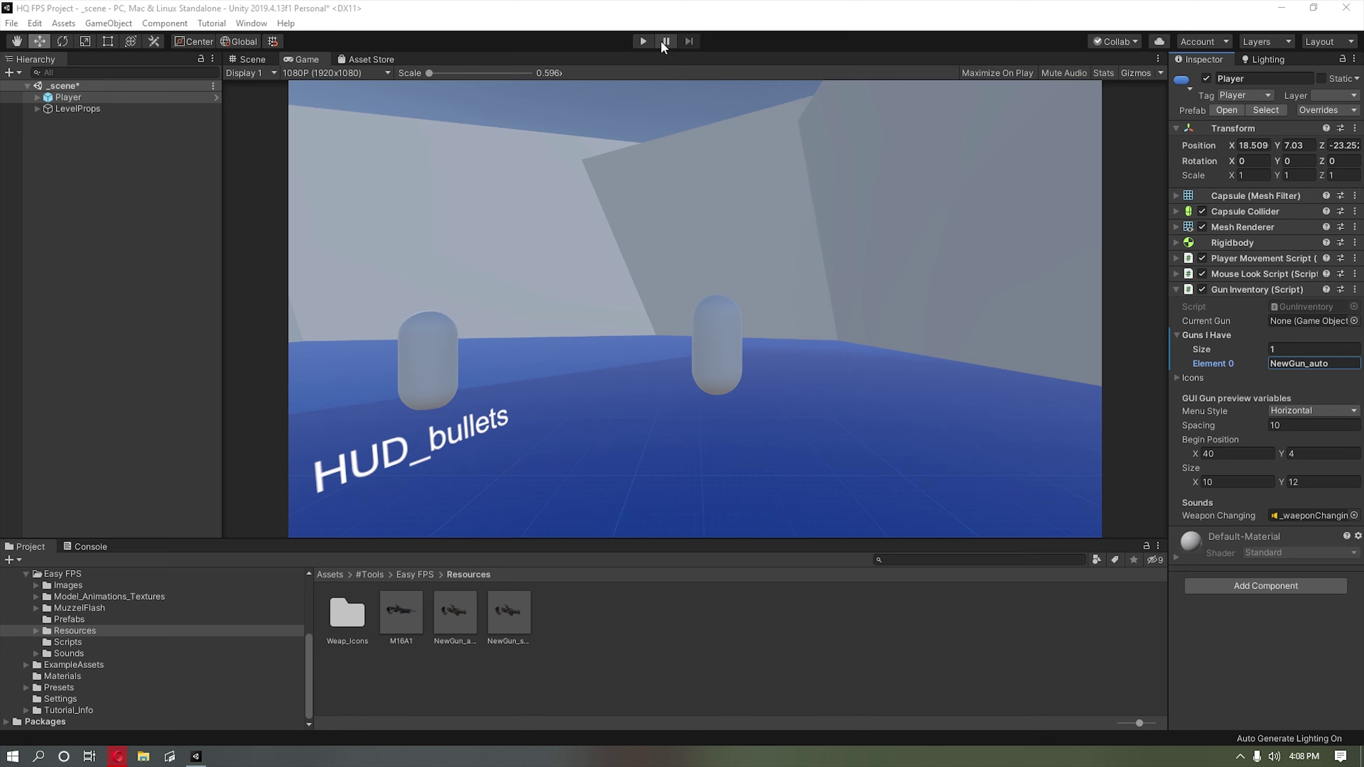
Step: Play the scene, test shooting and reloading the gun, and stop play mode
click(653, 41)
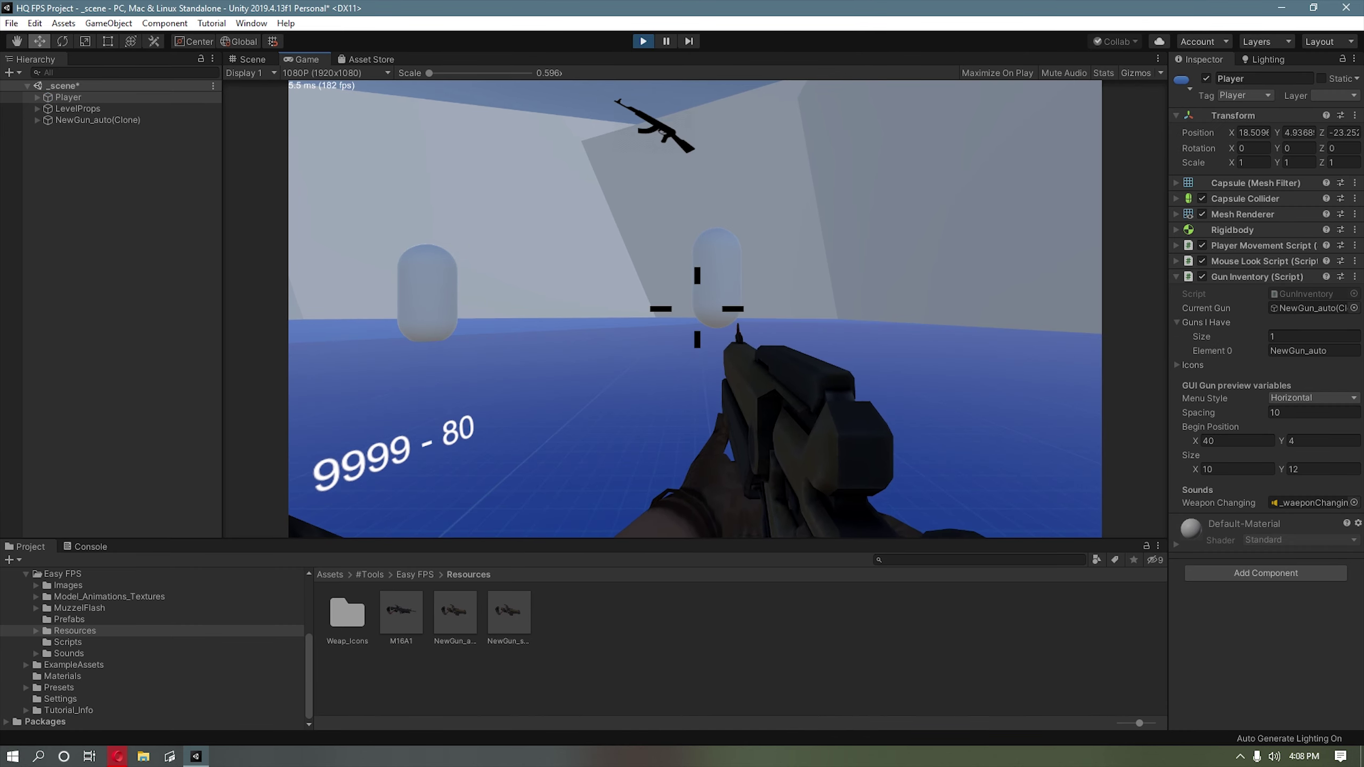
drag(697, 309, 697, 309)
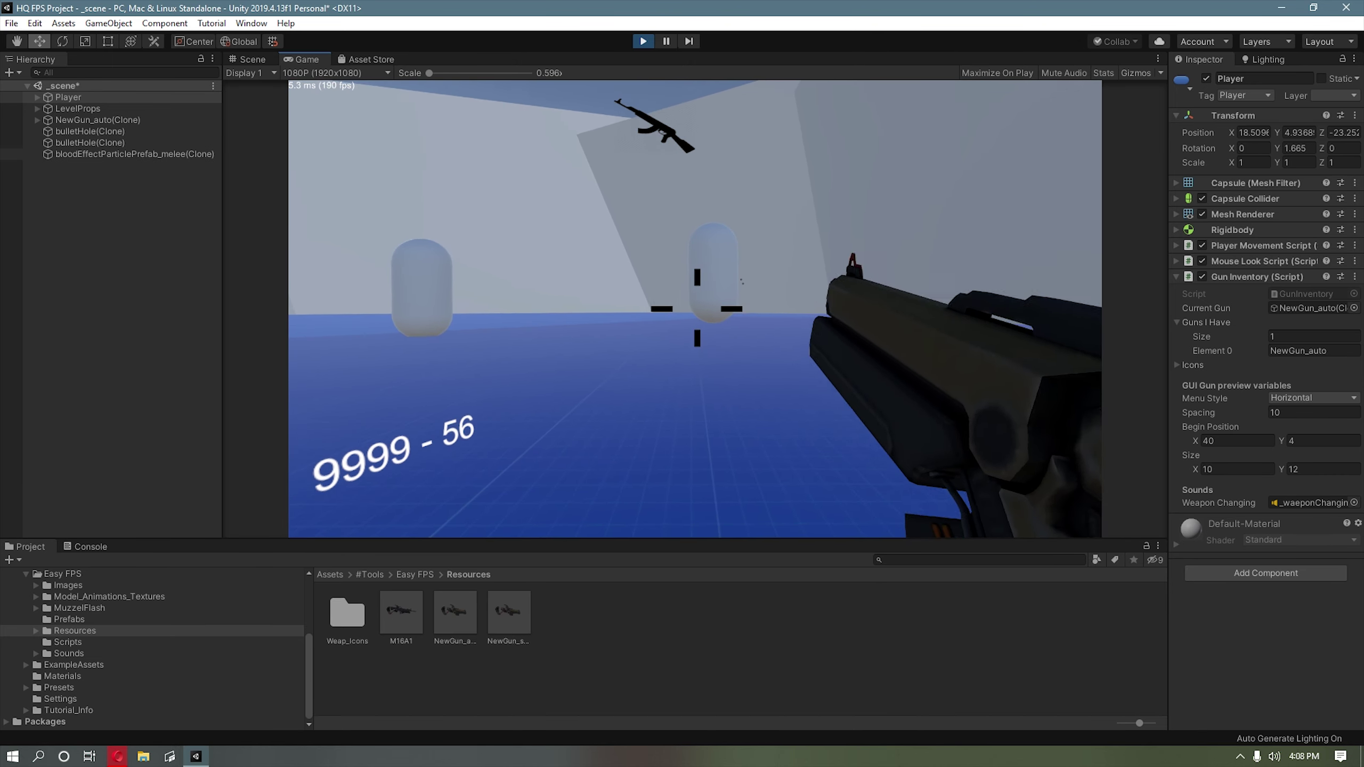
key(r)
key(Escape)
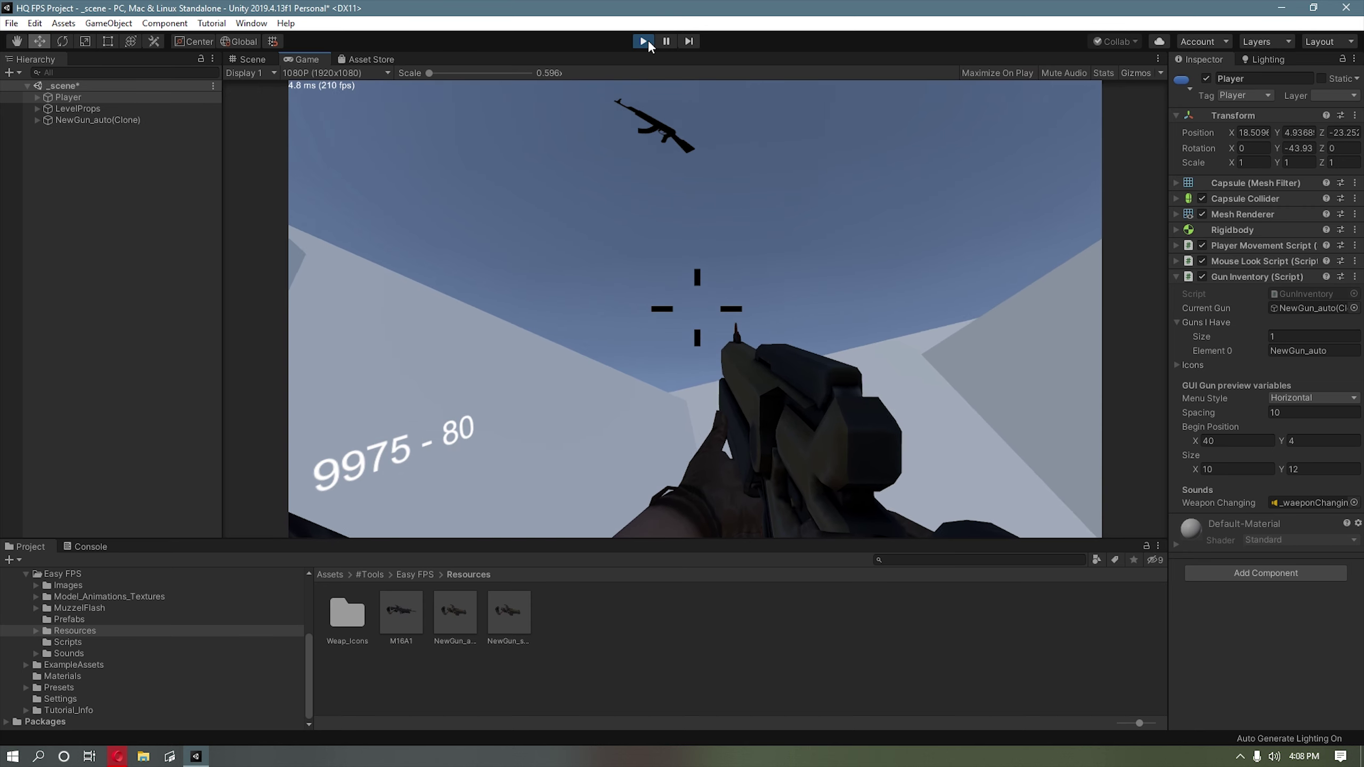
click(643, 42)
Step: Delete the existing M16A1 prefab from the Easy FPS Resources folder
click(399, 612)
key(Delete)
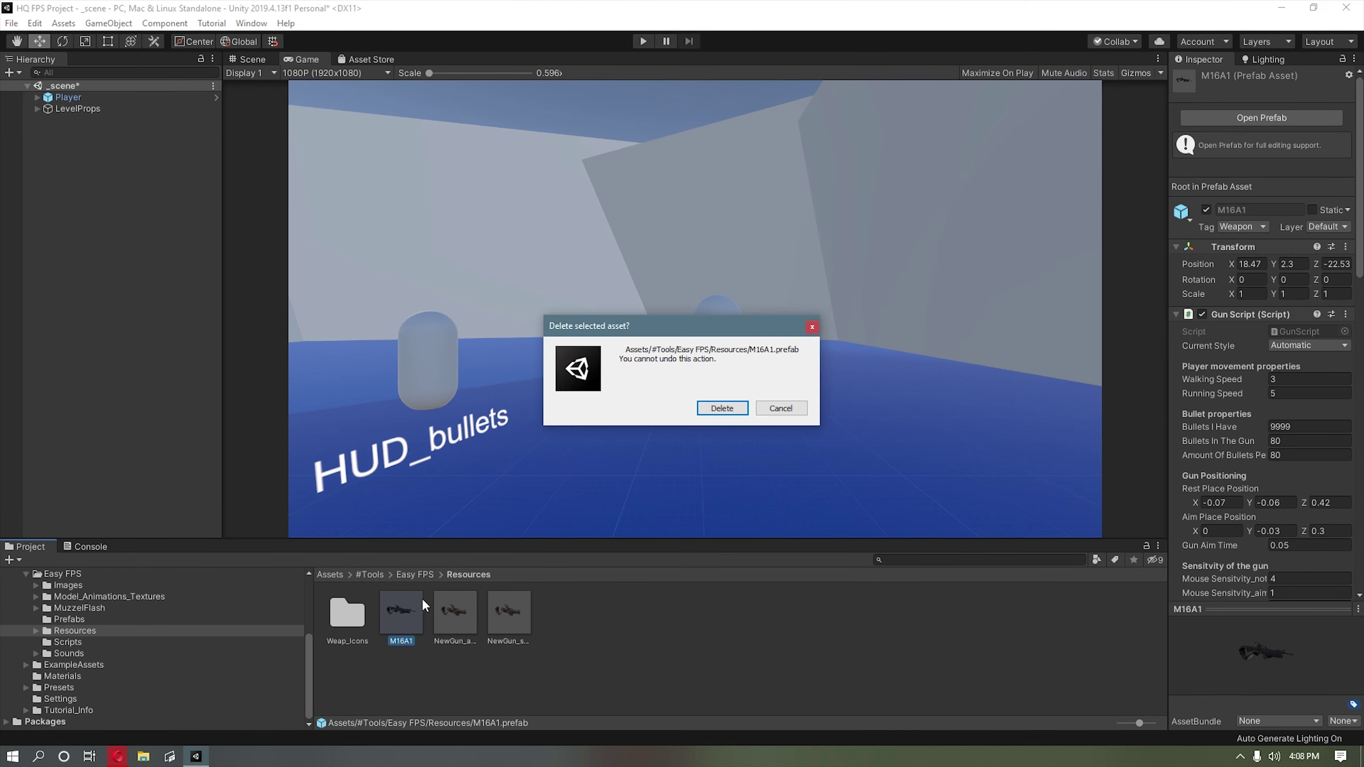
click(735, 410)
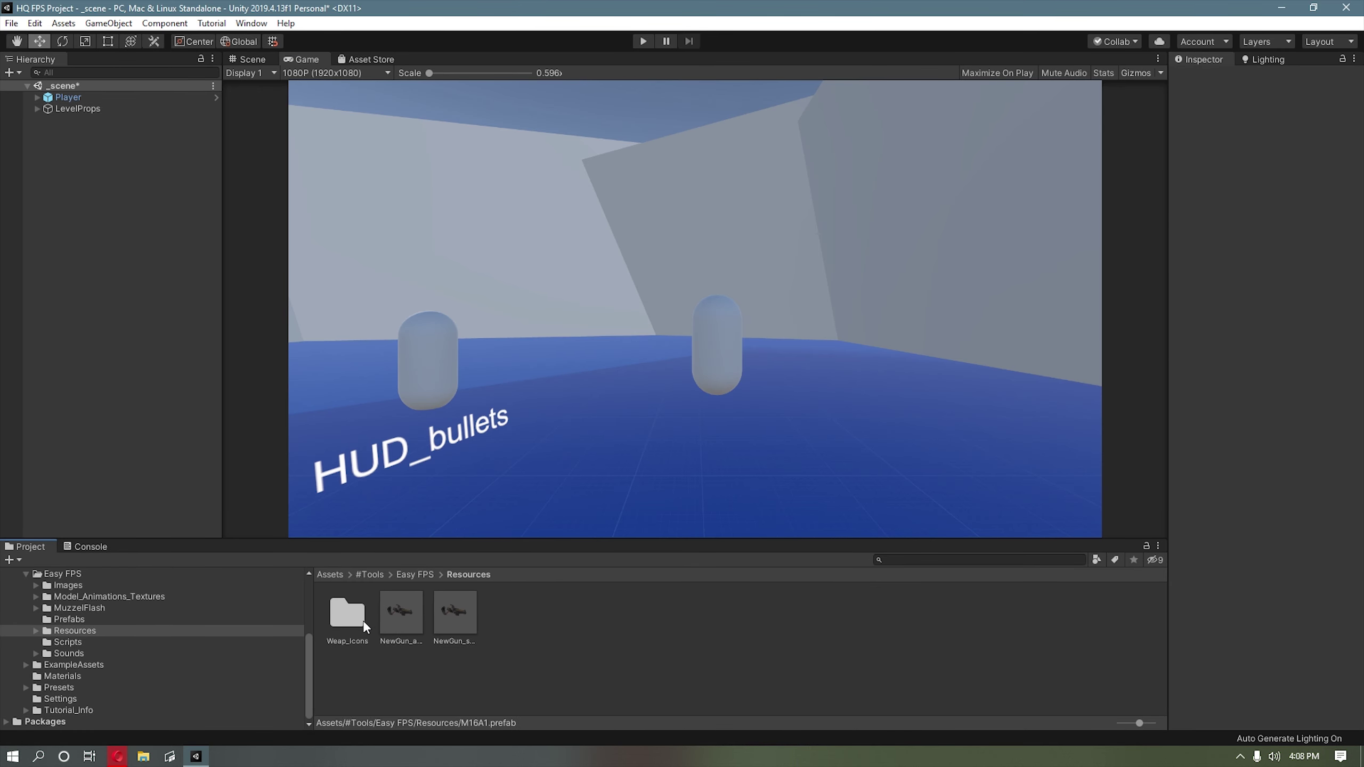
Step: Duplicate the NewGun_auto prefab, rename the copy M16A1 and return to the main scene
click(392, 629)
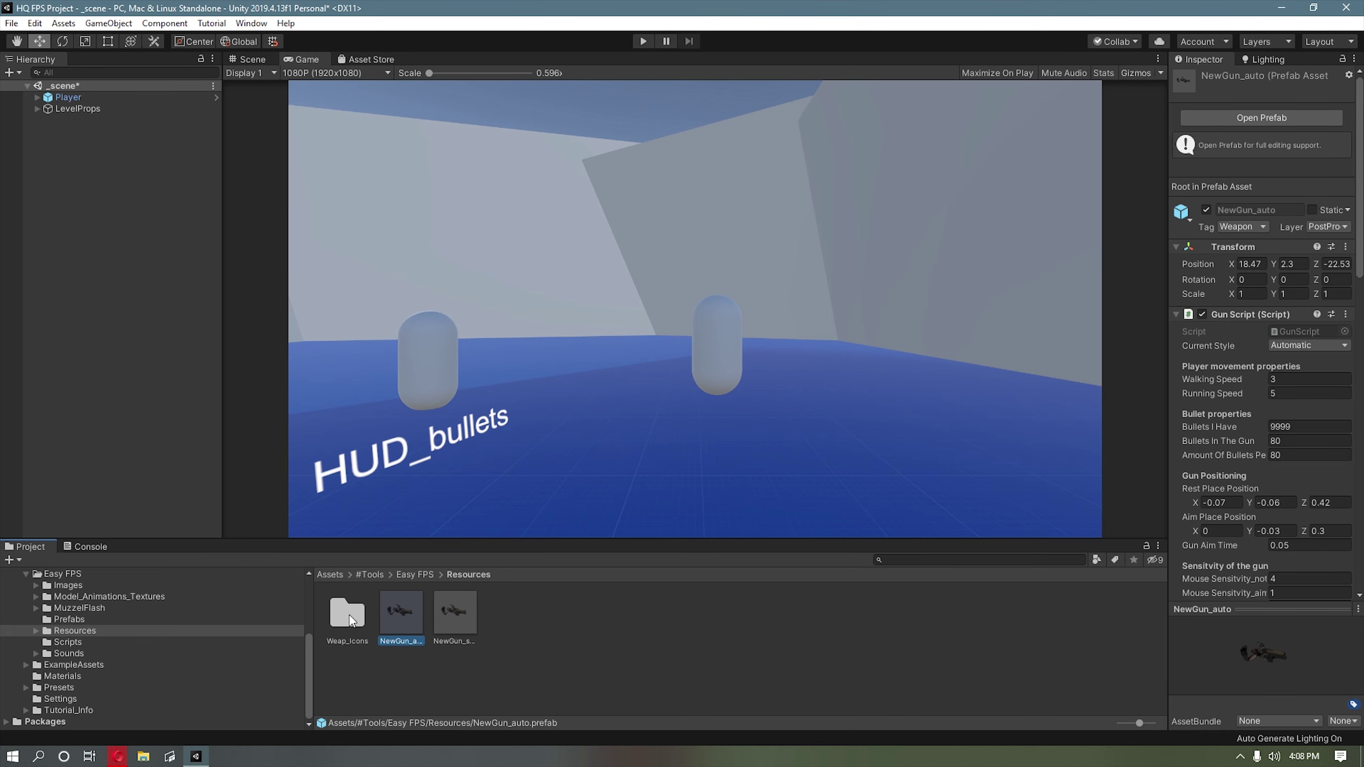
key(ctrl+d)
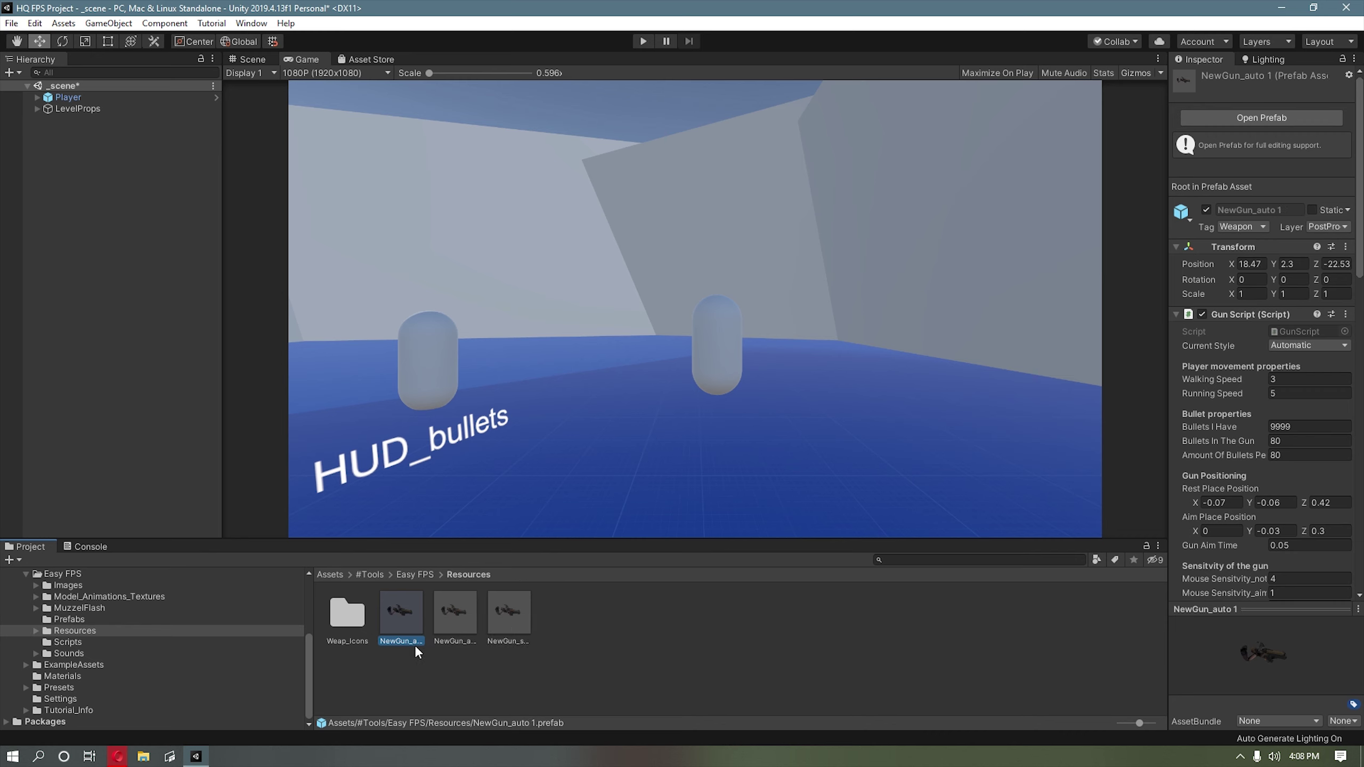
double_click(414, 644)
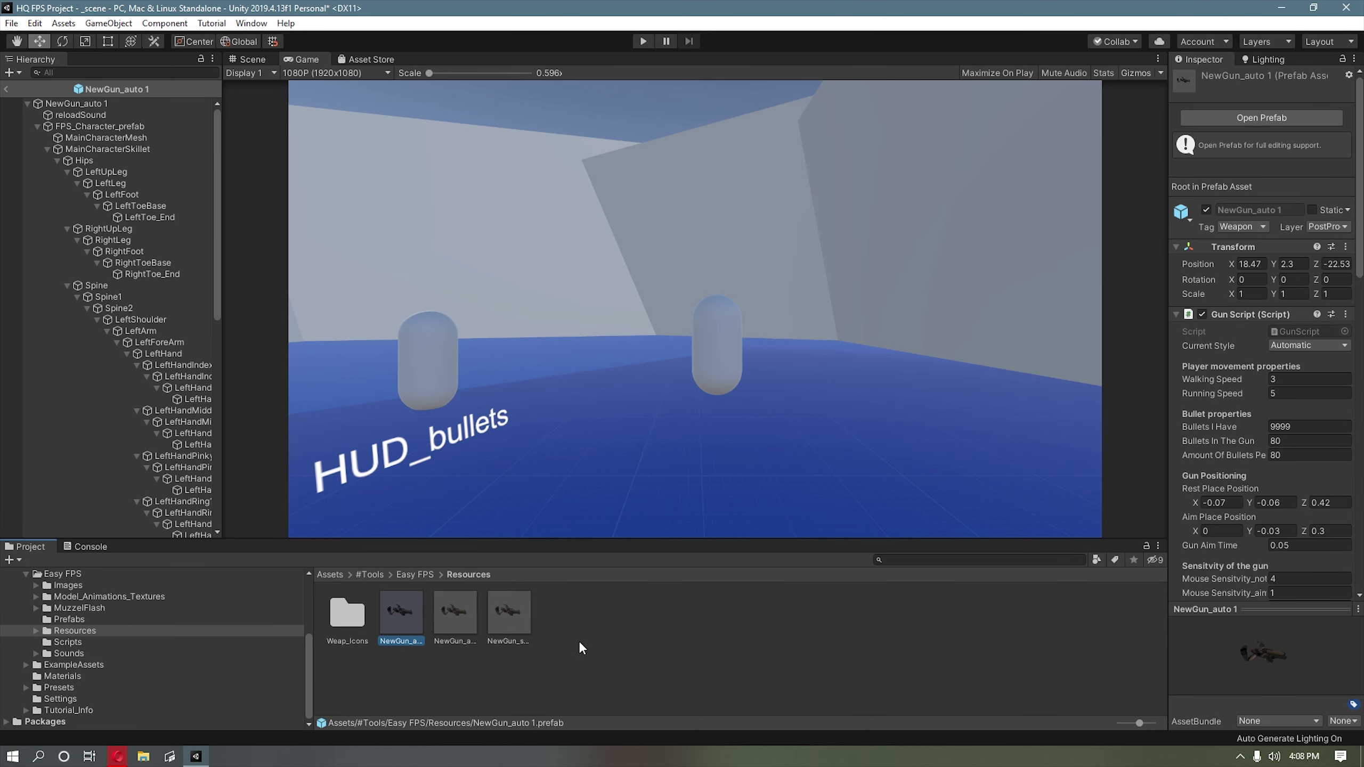
key(F2)
text(M16A1)
key(Return)
click(6, 89)
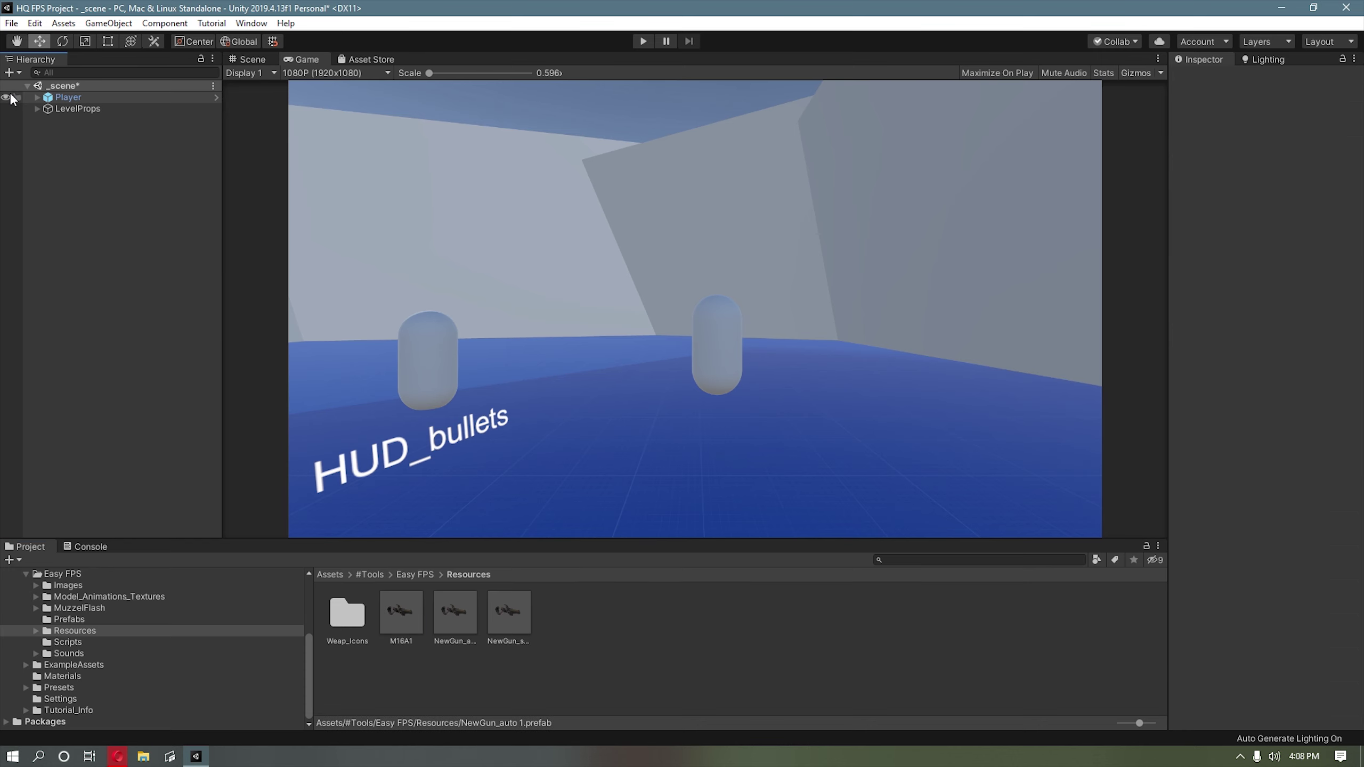
Step: Set Element 0 of the Player's Guns I Have list to M16A1
click(107, 103)
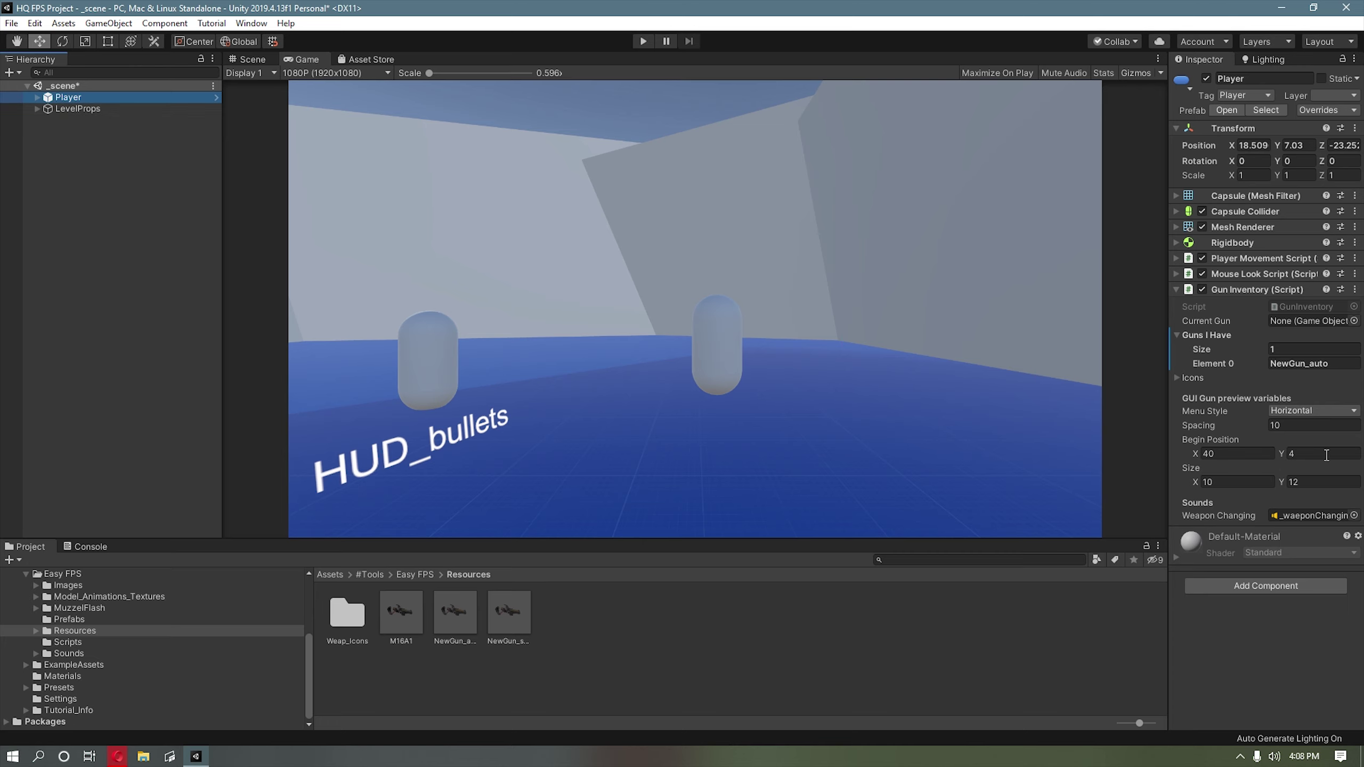
click(1330, 366)
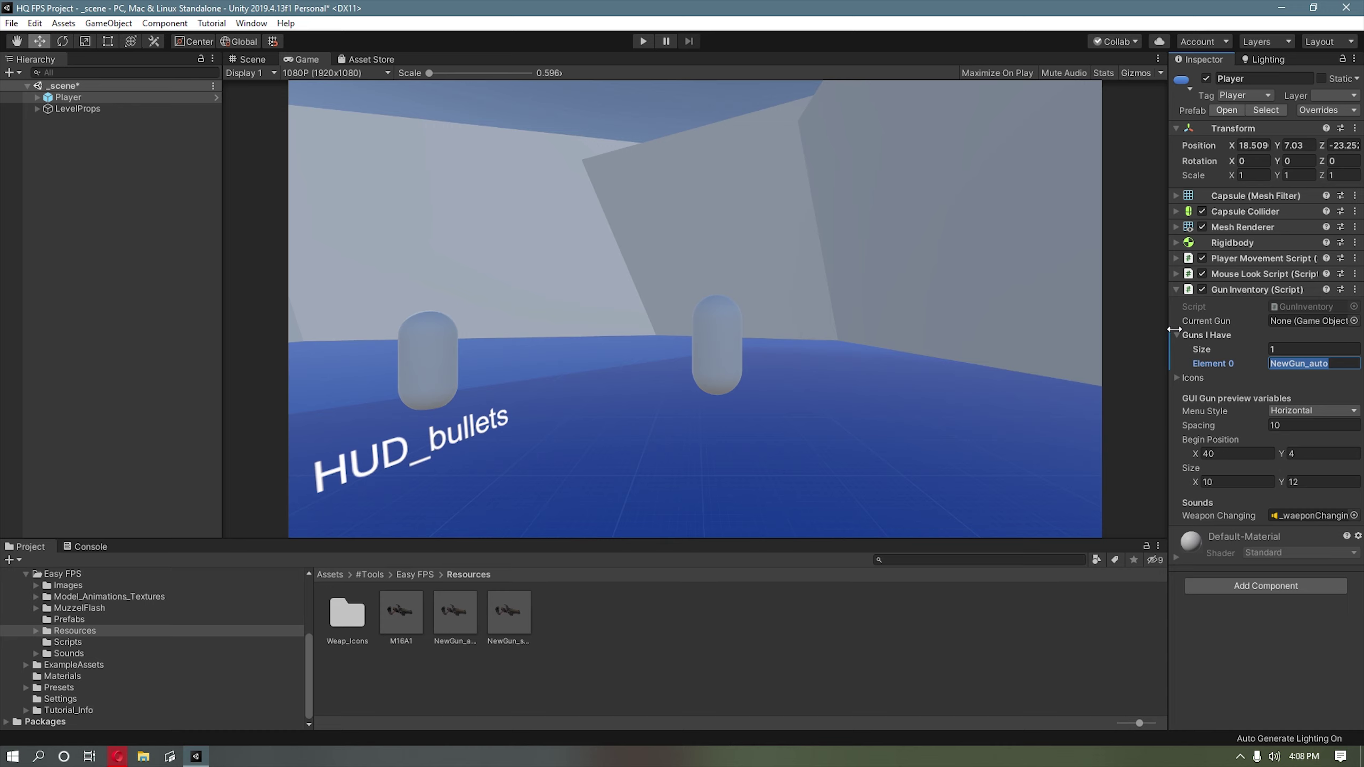
text(M16A1)
Step: Open the M16A1 prefab from the Easy FPS Resources folder for editing and widen the object hierarchy
click(407, 619)
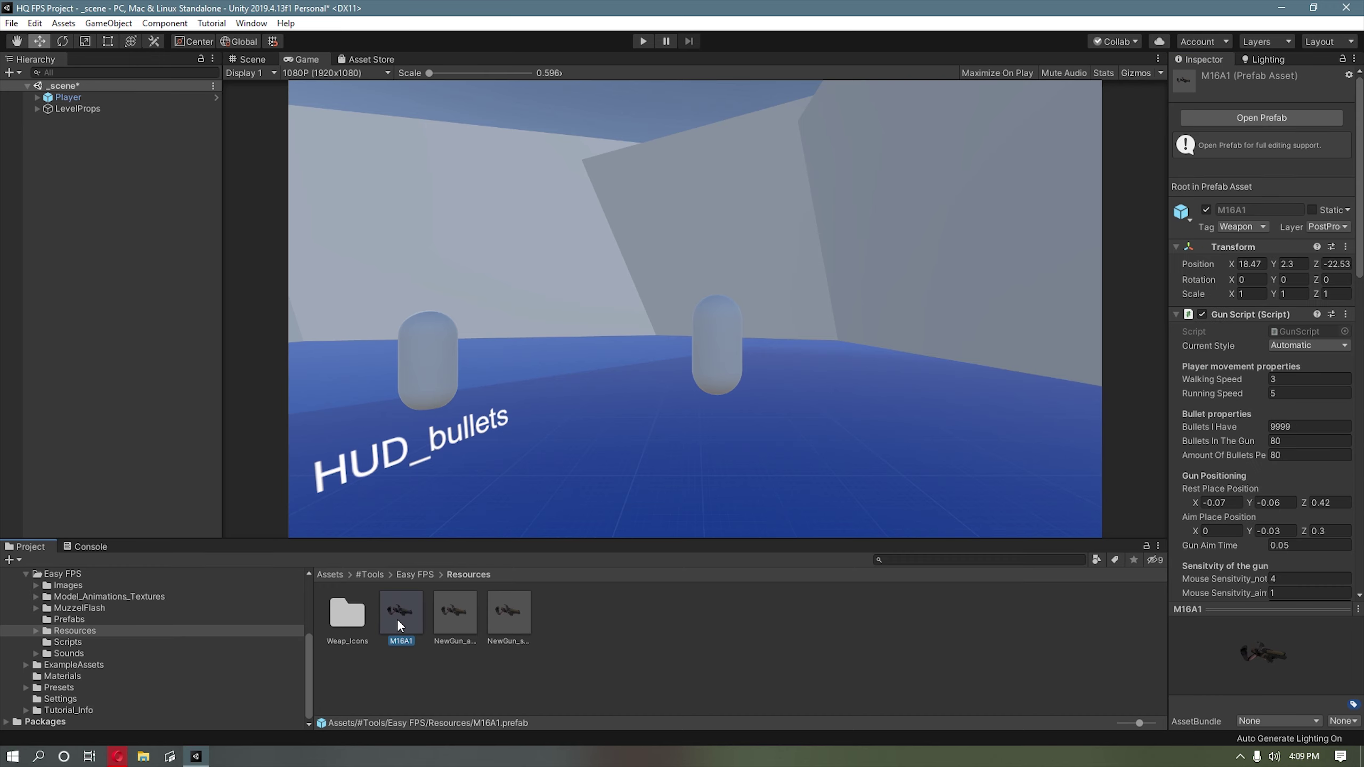
double_click(397, 618)
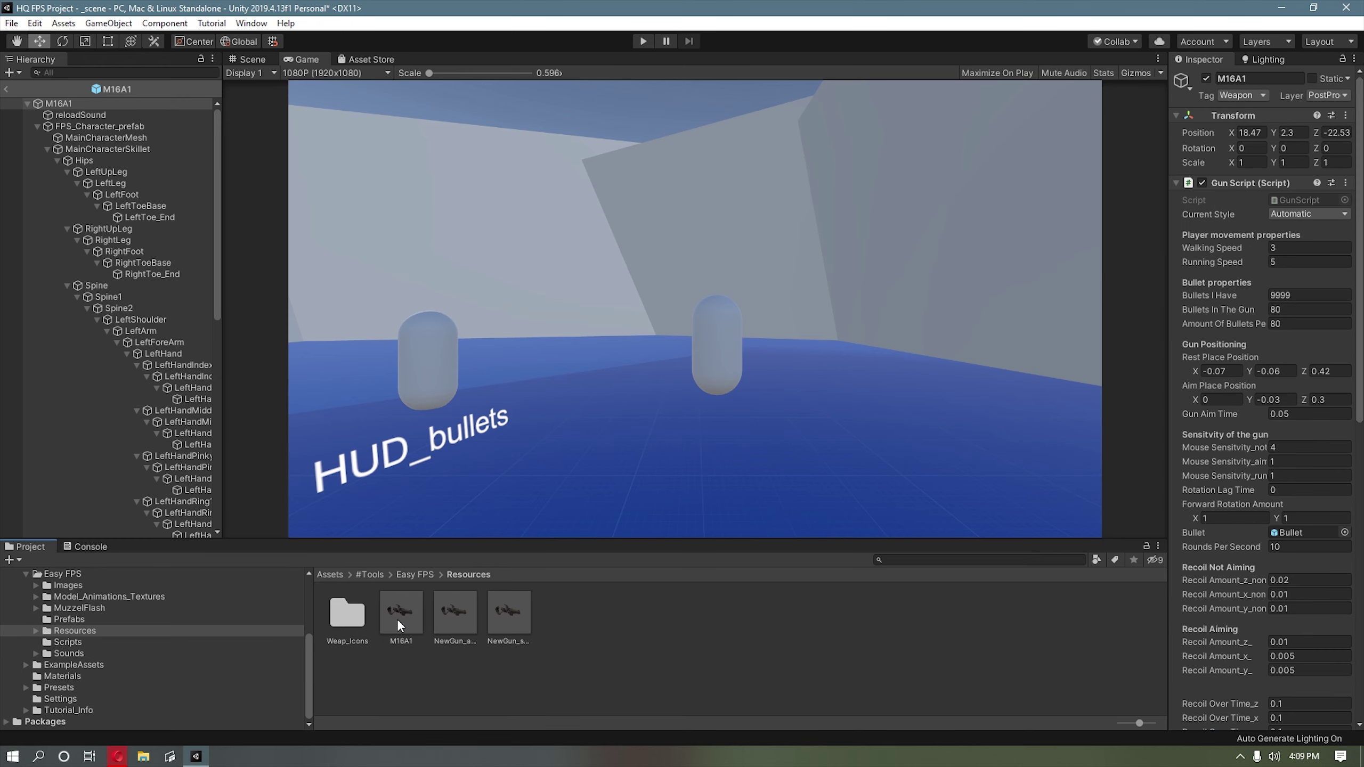
drag(231, 331, 570, 330)
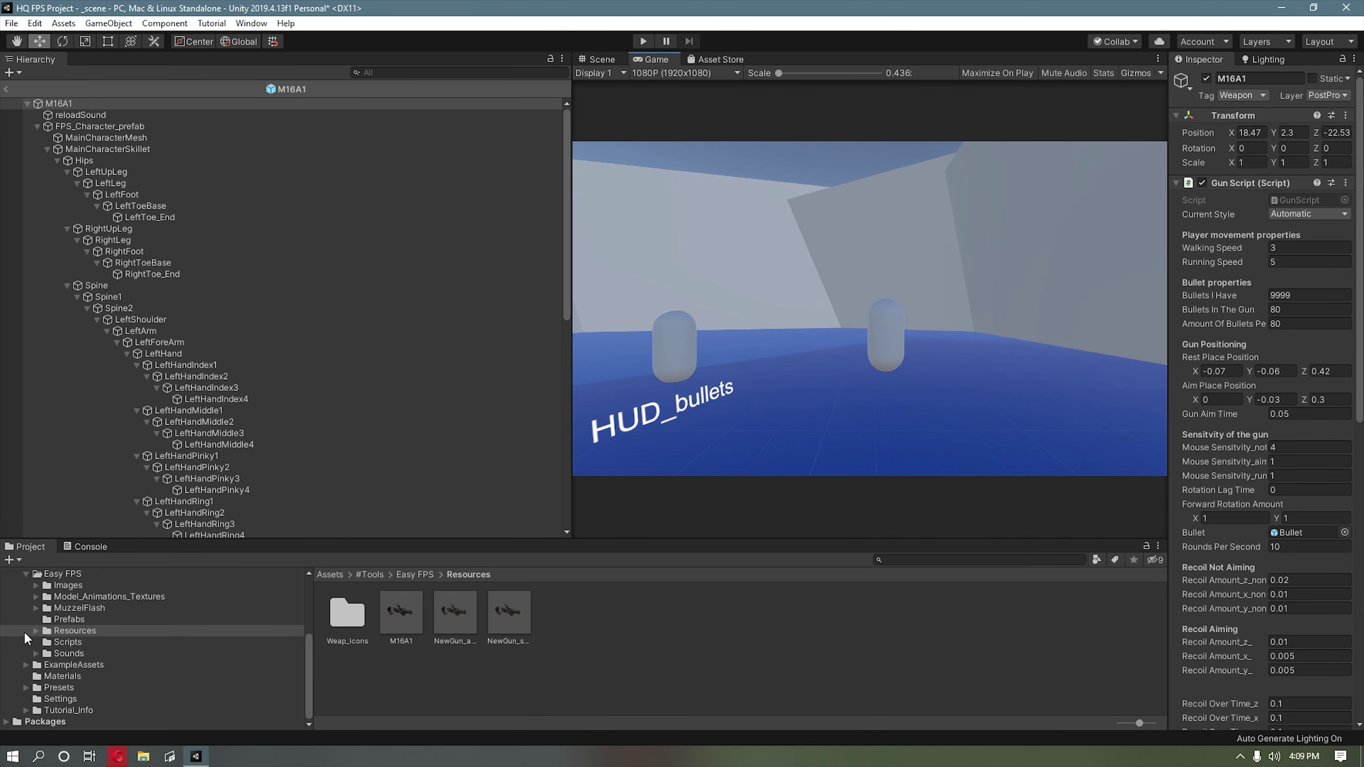
Step: Browse the project assets to the source folder of M16A1 - Model inside #3D Models > #Guns
scroll(81, 666, up, 5)
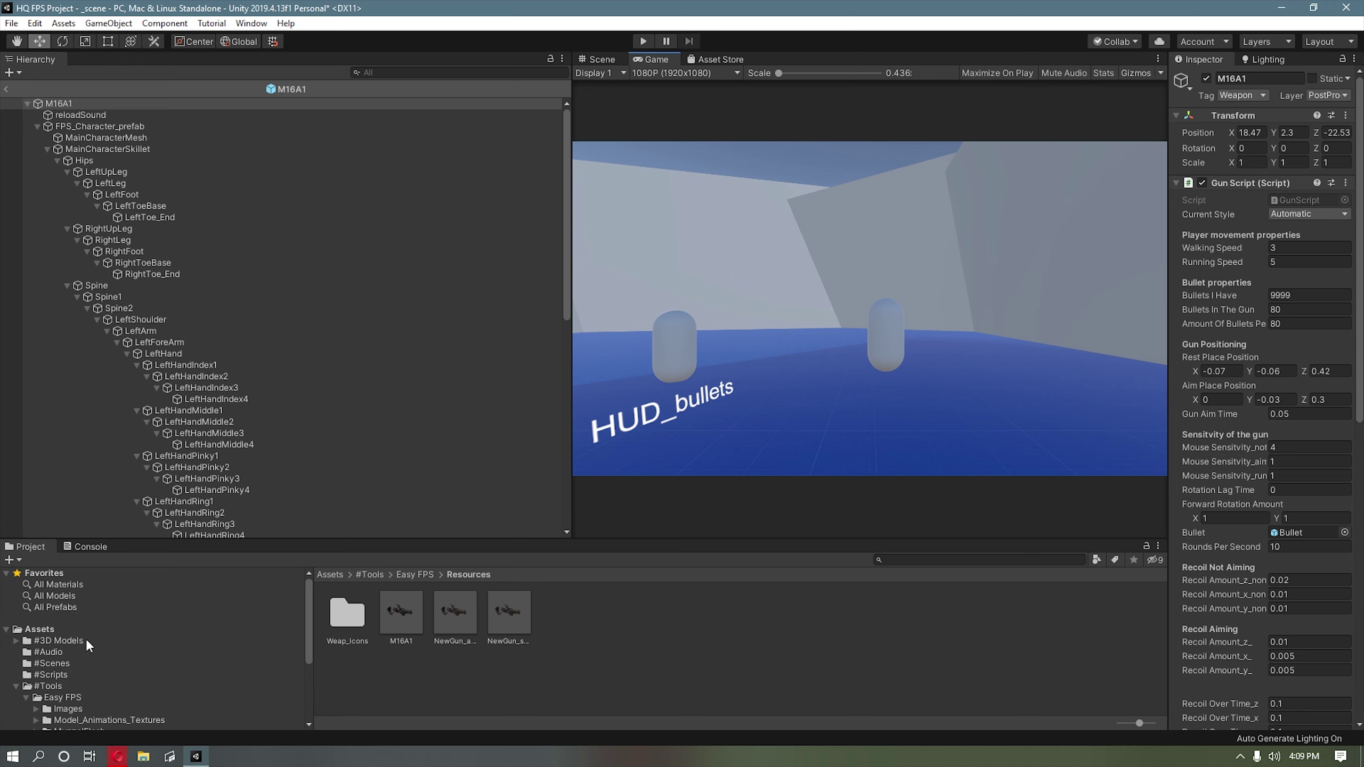
click(47, 652)
click(56, 641)
double_click(407, 613)
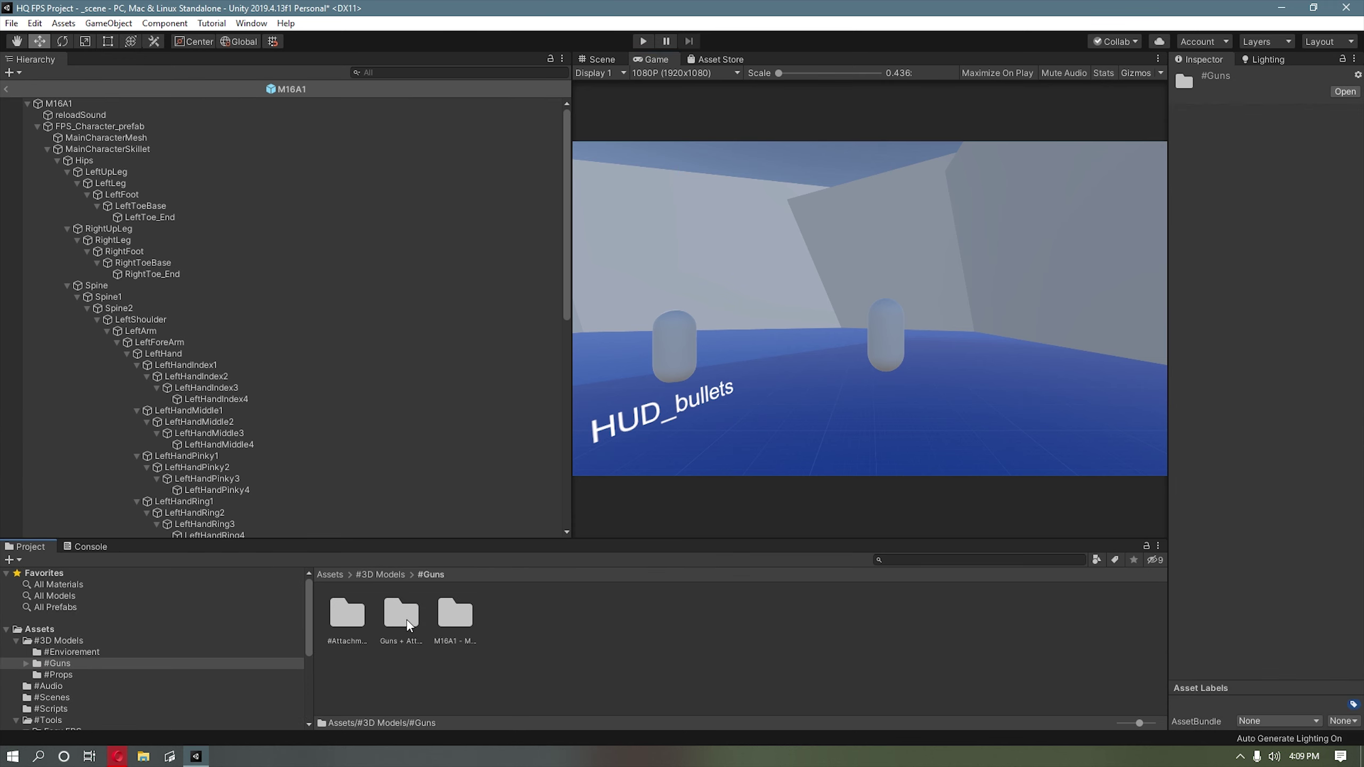
double_click(454, 614)
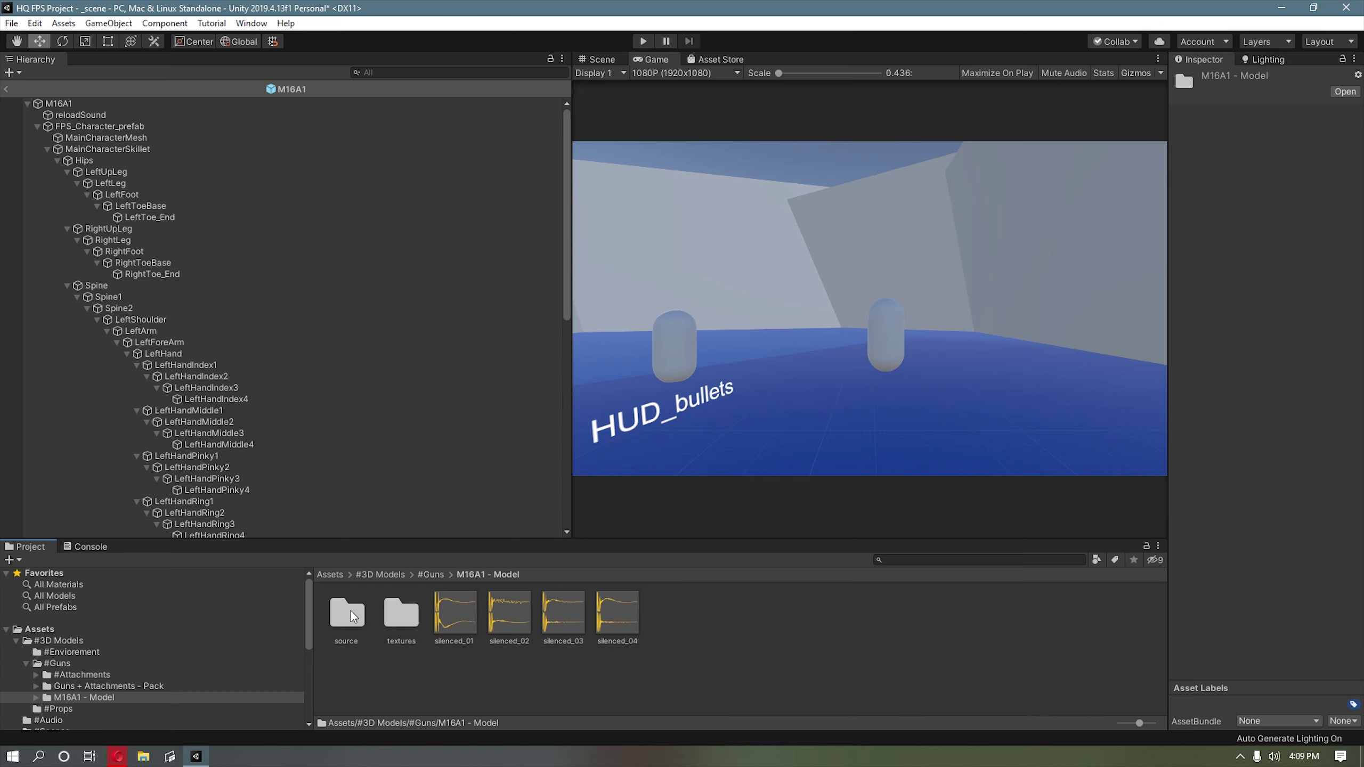
double_click(348, 614)
Step: Try adding the M16m203 model as a child of Weapon_Root in the M16A1 prefab
scroll(351, 448, down, 10)
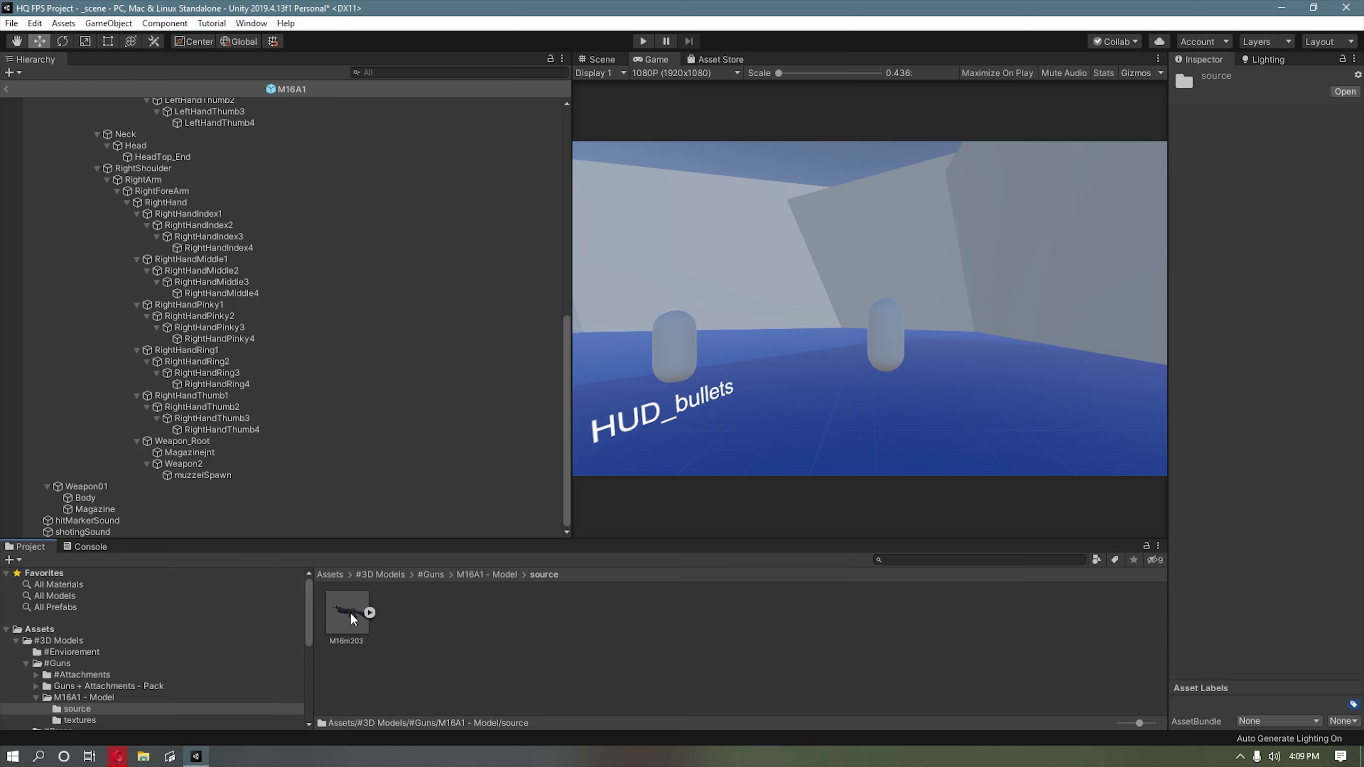
drag(351, 618, 215, 454)
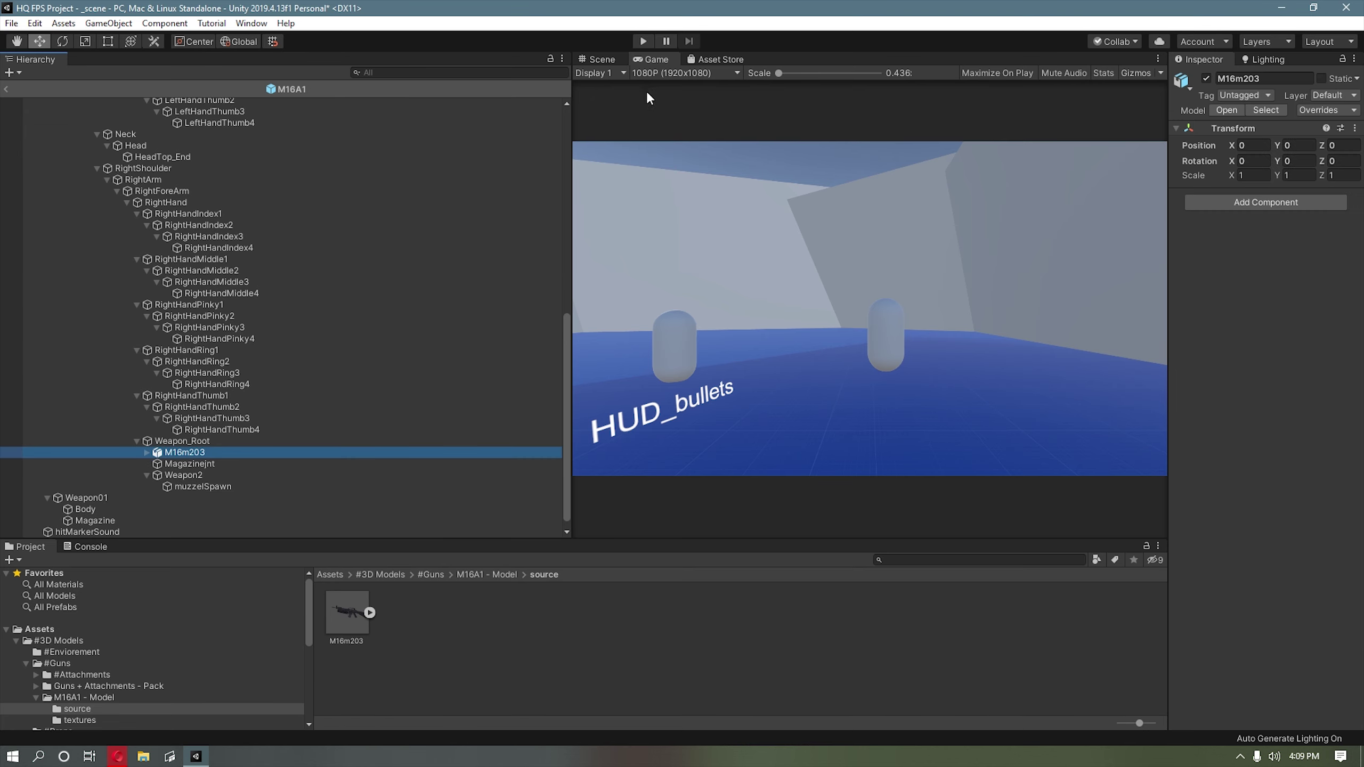
Step: Examine the prefab's arms and existing gun from the side in the Scene view
click(601, 60)
key(w)
right_drag(829, 344, 781, 368)
key(w)
scroll(835, 375, down, 4)
middle_drag(838, 376, 797, 362)
right_drag(796, 362, 962, 317)
right_drag(678, 348, 759, 356)
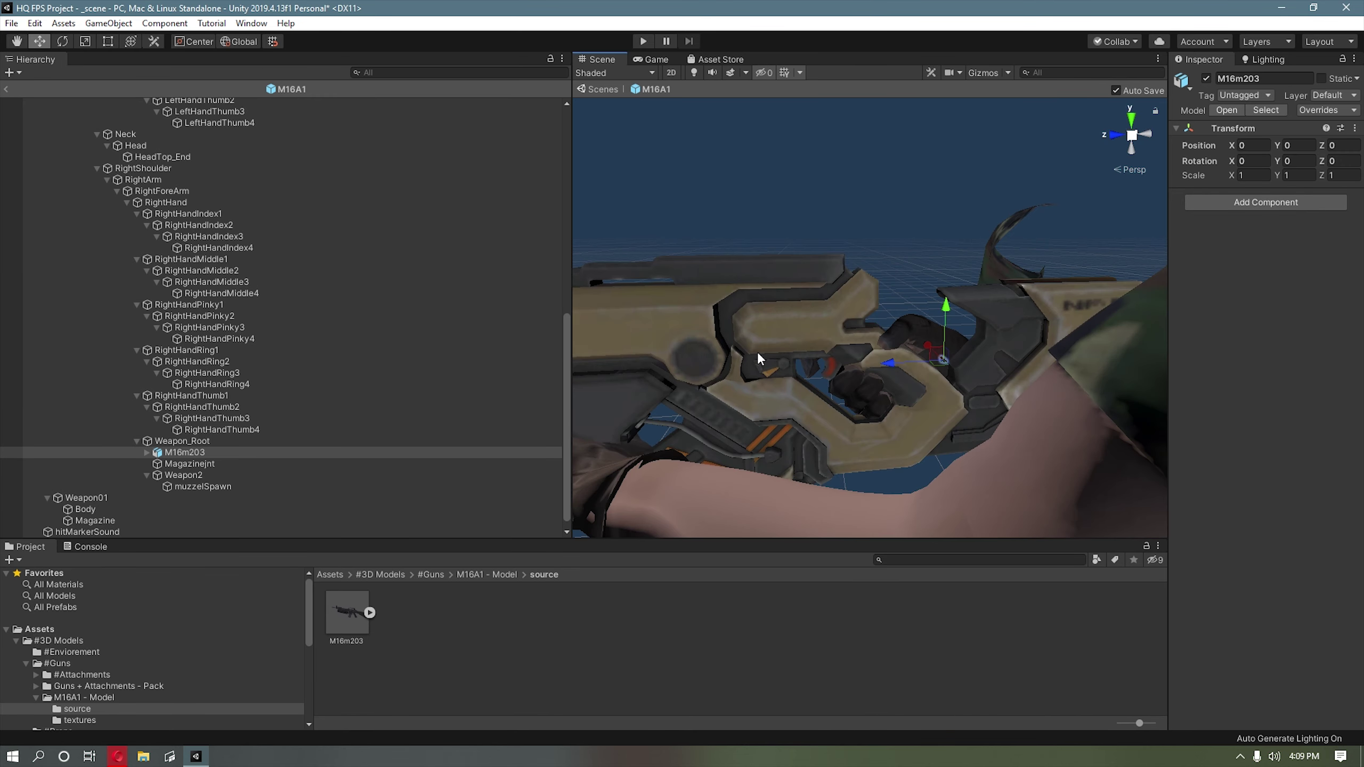
middle_drag(773, 349, 796, 352)
Step: Delete the M16m203 model placed directly under Weapon_Root
click(192, 454)
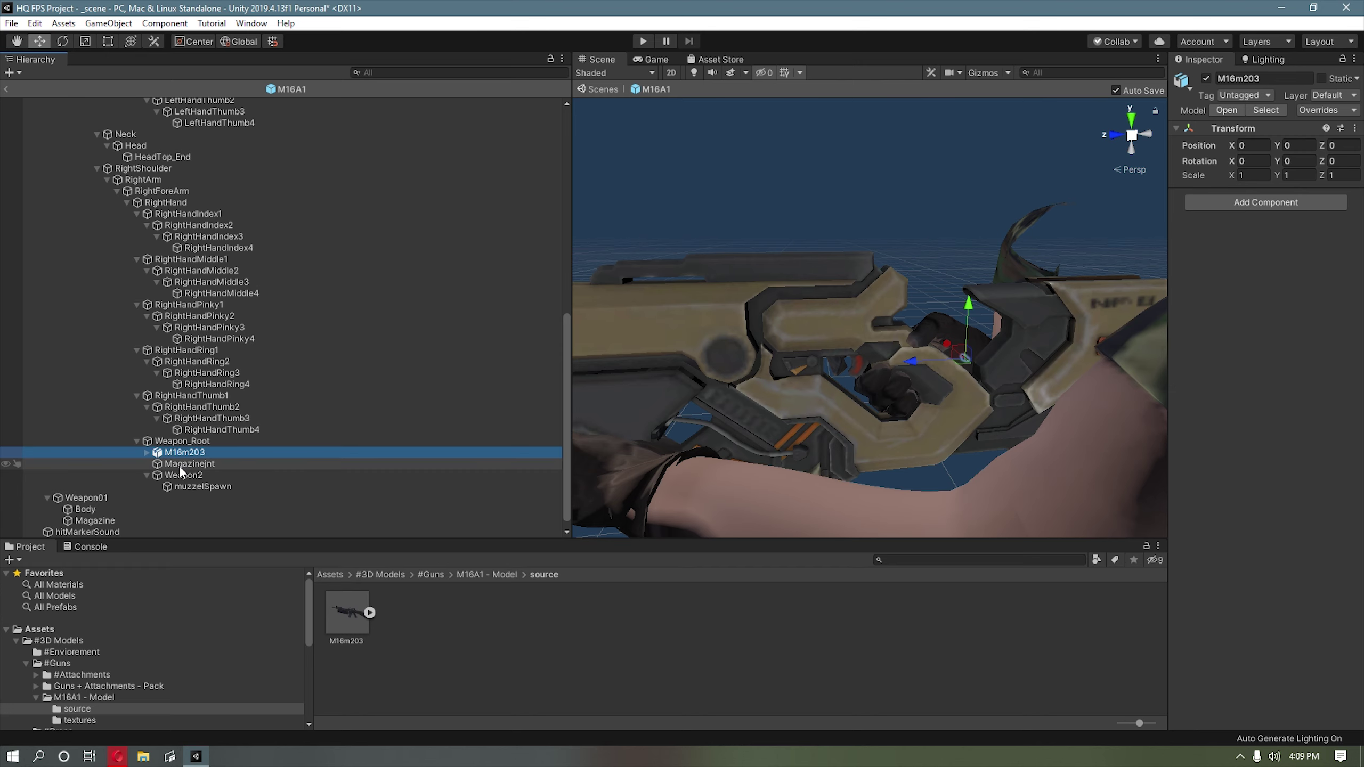
key(Delete)
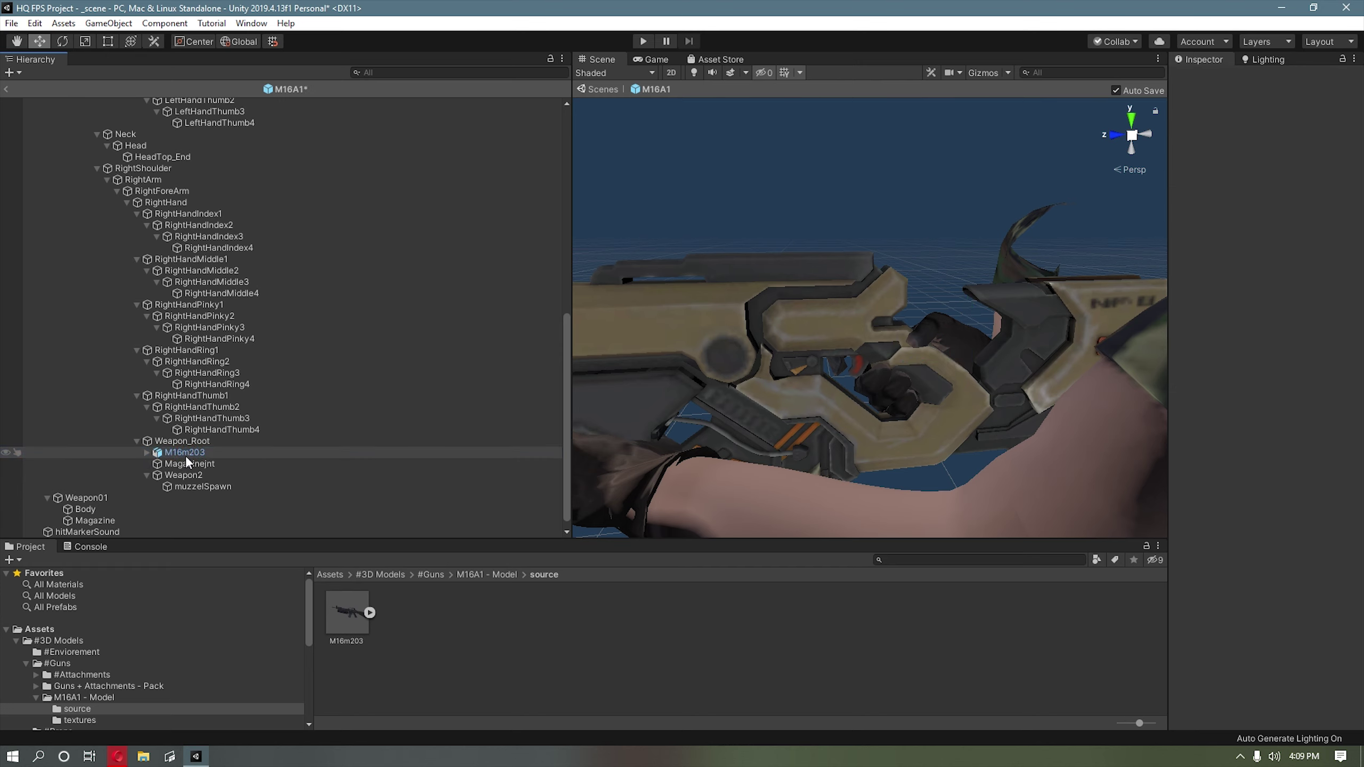
key(Delete)
Step: Add the M16m203 model as a child of Weapon2 and scale it up uniformly to about 56.775
drag(347, 614, 201, 466)
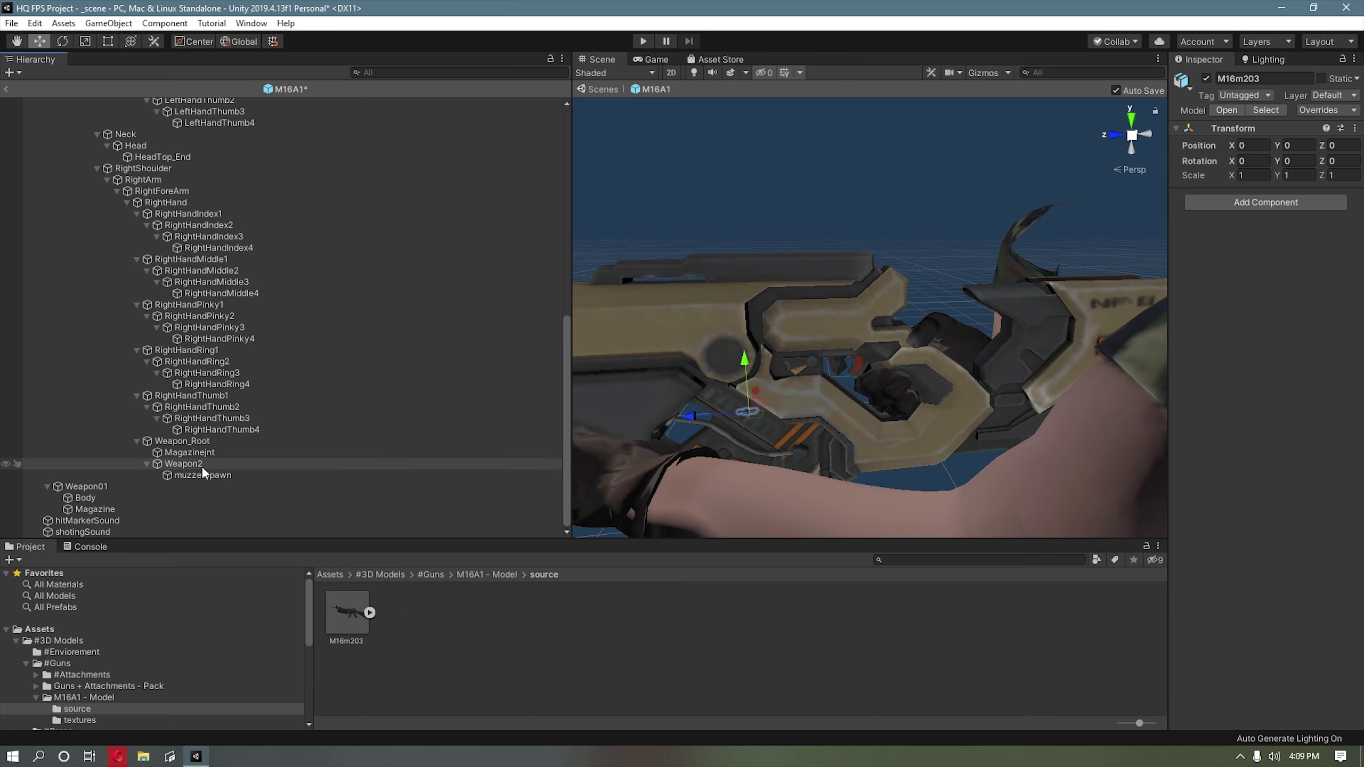
click(85, 41)
drag(749, 414, 560, 616)
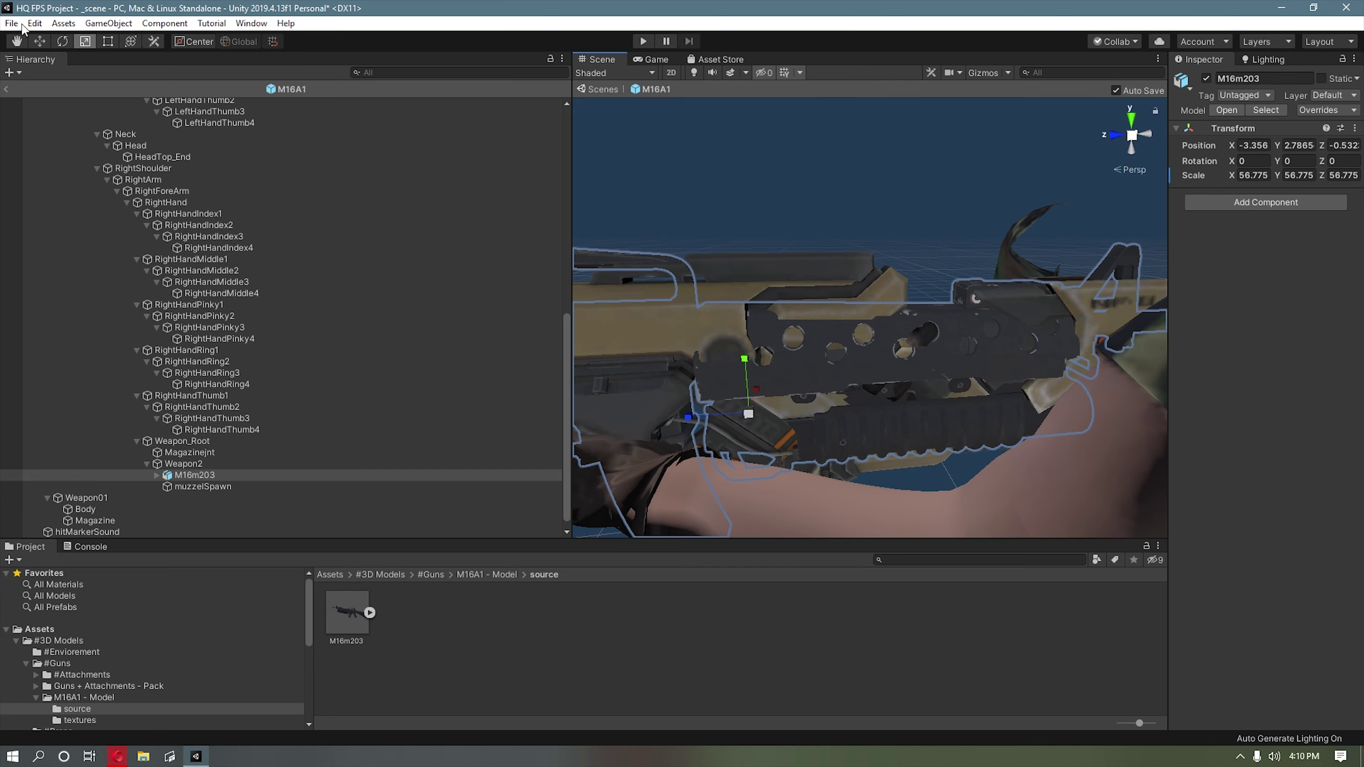
click(62, 41)
drag(727, 390, 862, 423)
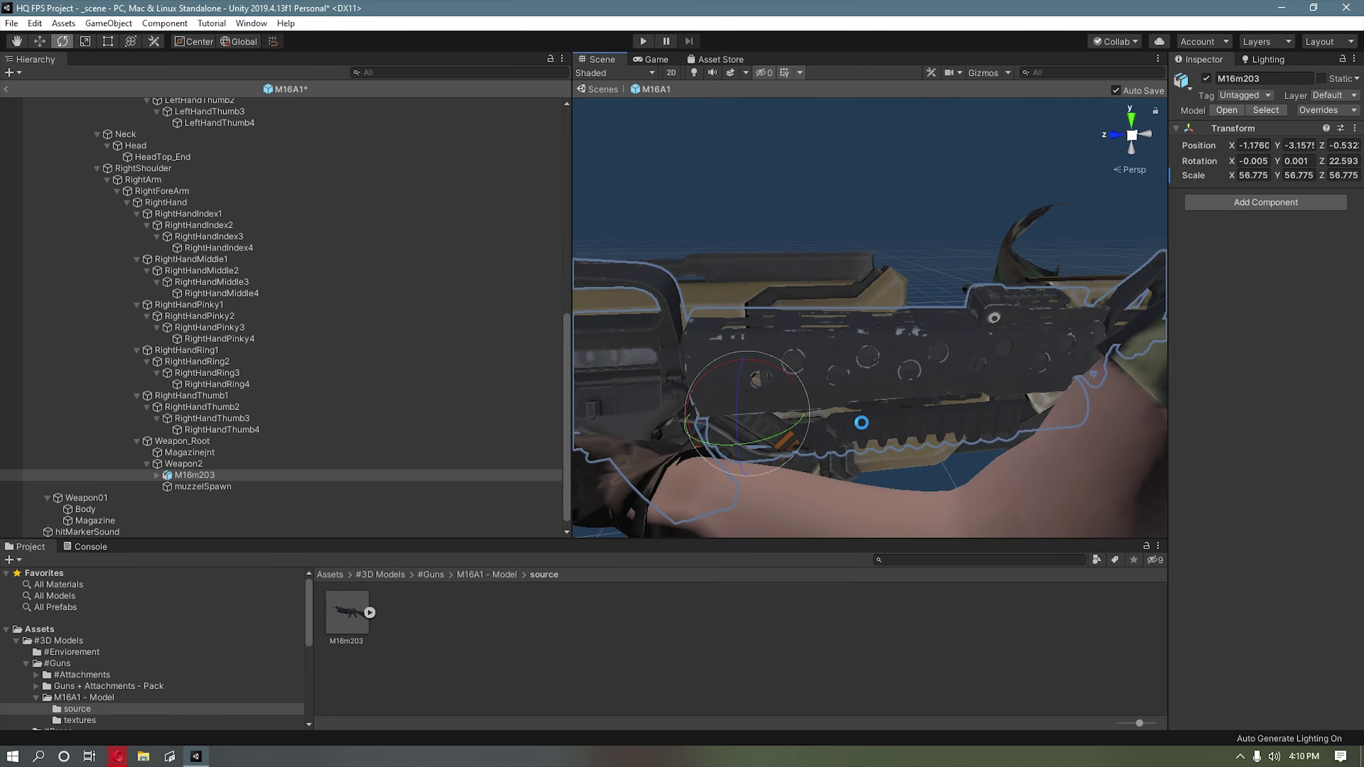
key(ctrl+z)
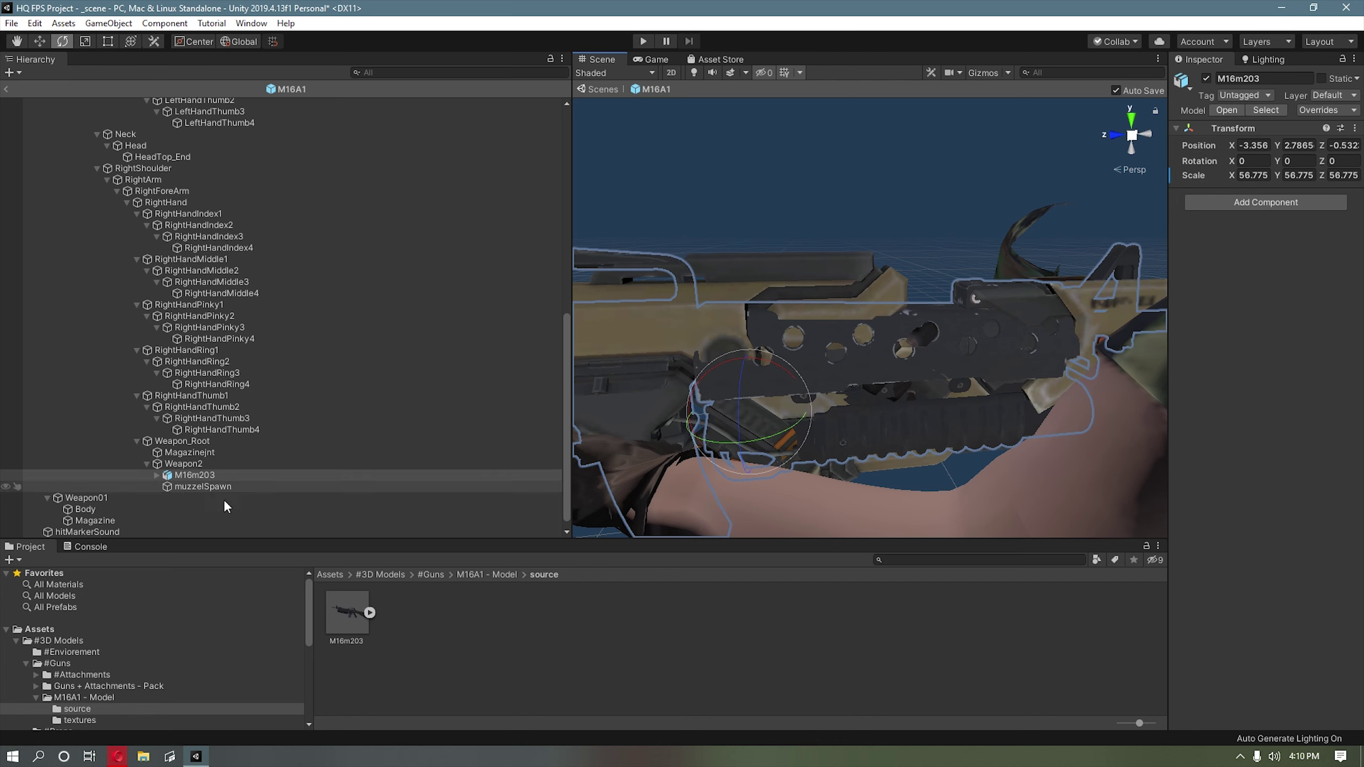
Step: Set the M16m203 model's Y rotation to 180
click(1301, 162)
text(1)
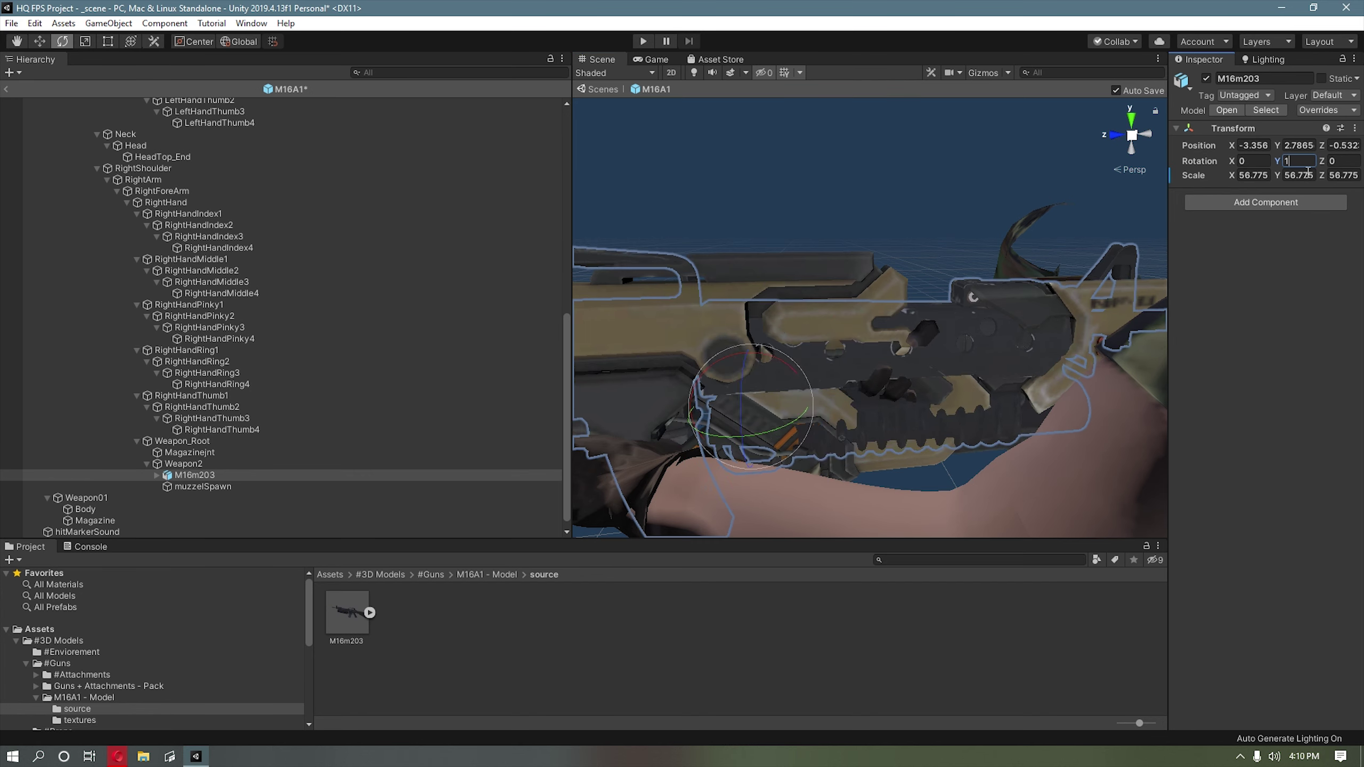
text(80)
scroll(887, 121, down, 5)
scroll(847, 228, up, 4)
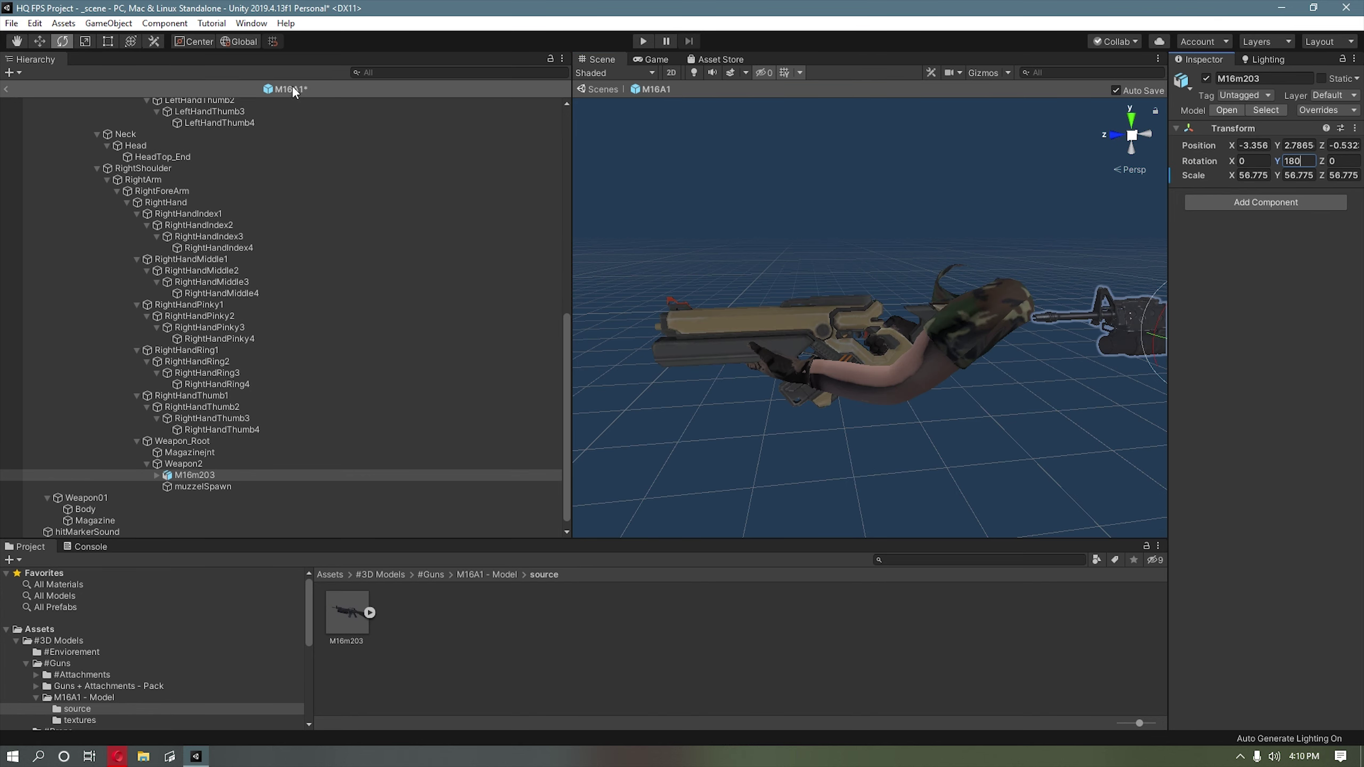
Step: Move the M16m203 model over the original gun, to a position of about X 0, Y 0, Z 0.671
click(39, 41)
right_drag(1137, 401, 1212, 386)
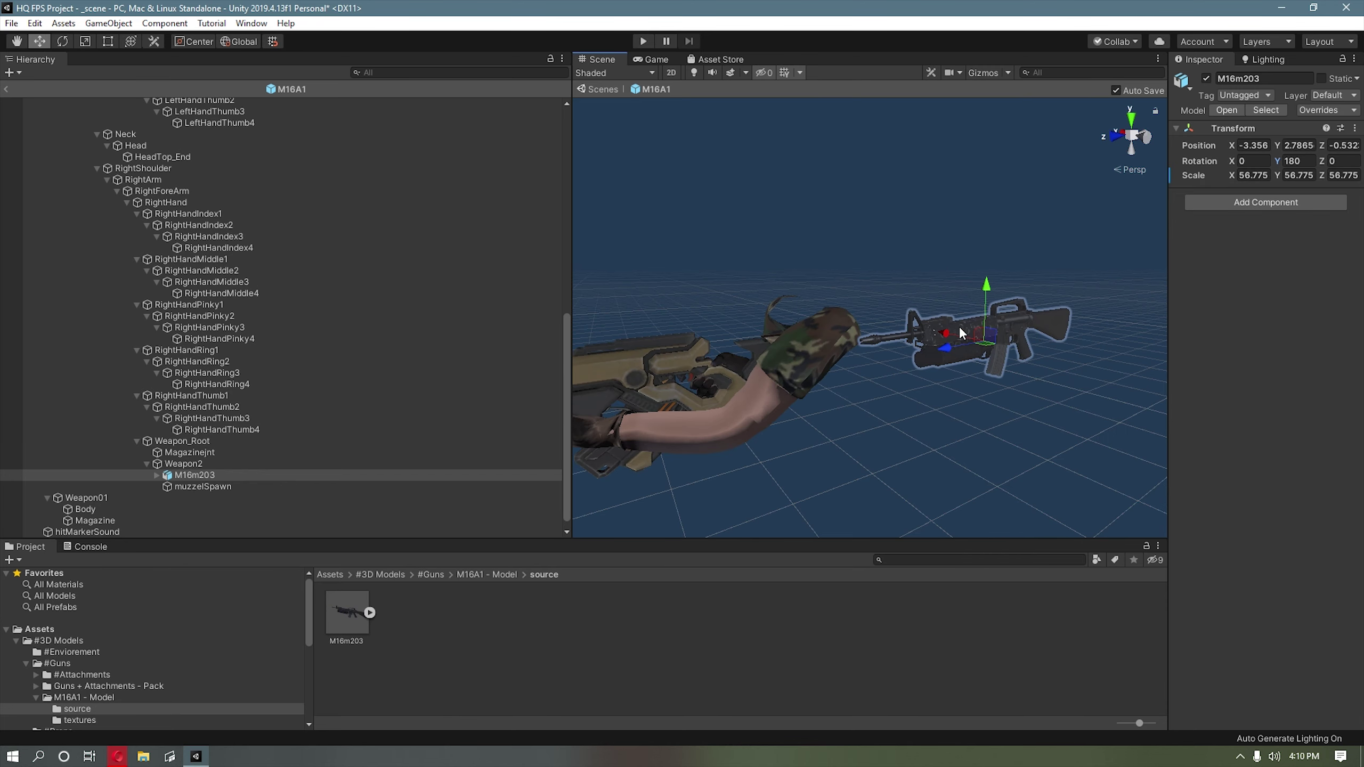
drag(960, 326, 812, 368)
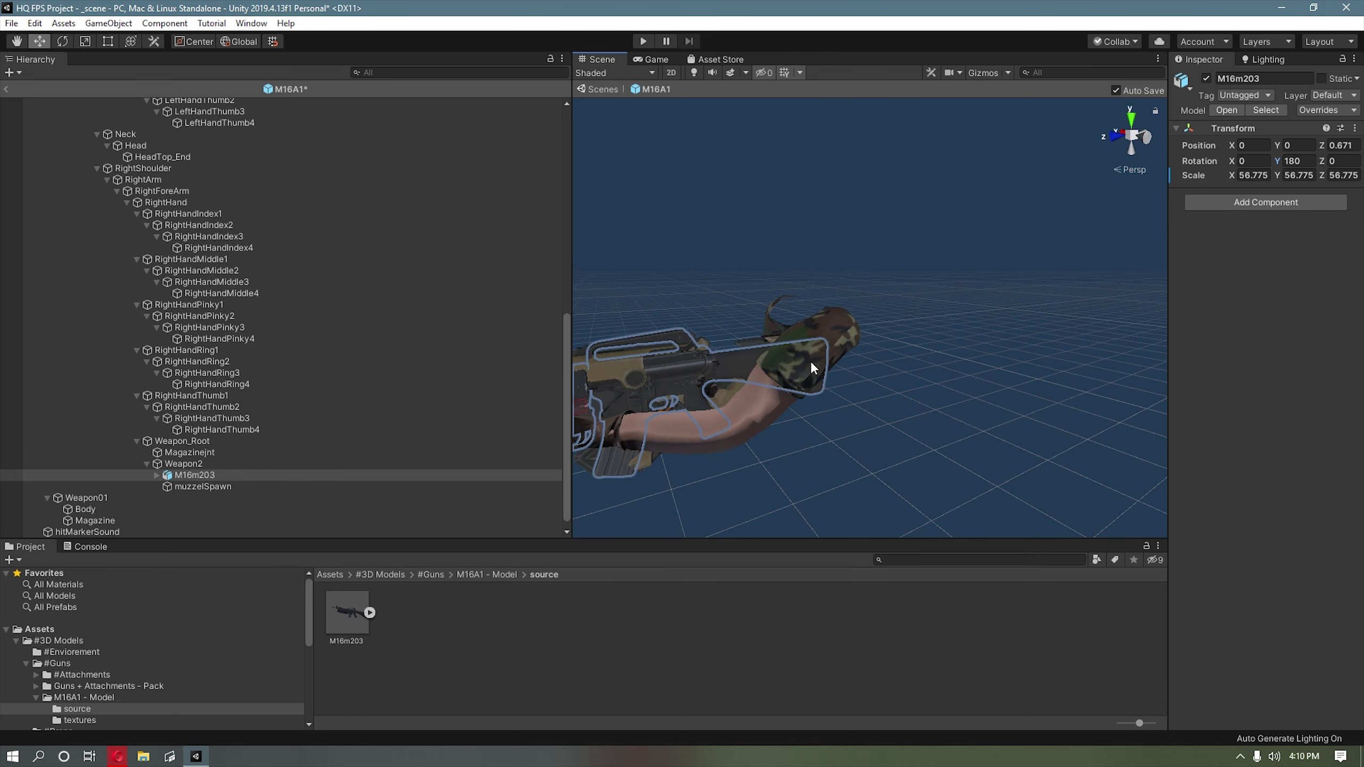
Step: Disable the Skinned Mesh Renderer of the original gun's Body under Weapon01
middle_drag(793, 357, 875, 343)
scroll(875, 344, up, 6)
right_drag(875, 346, 813, 381)
middle_drag(813, 381, 870, 348)
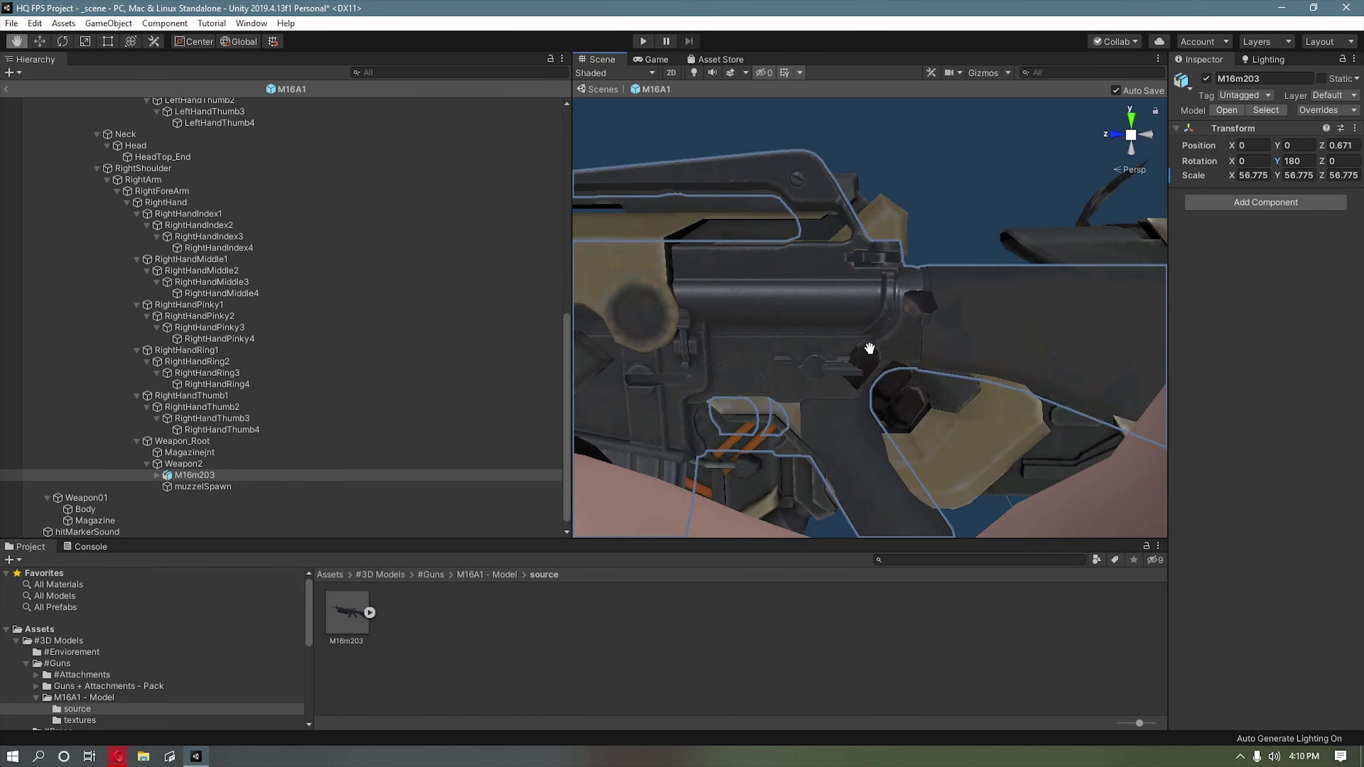
scroll(860, 349, down, 6)
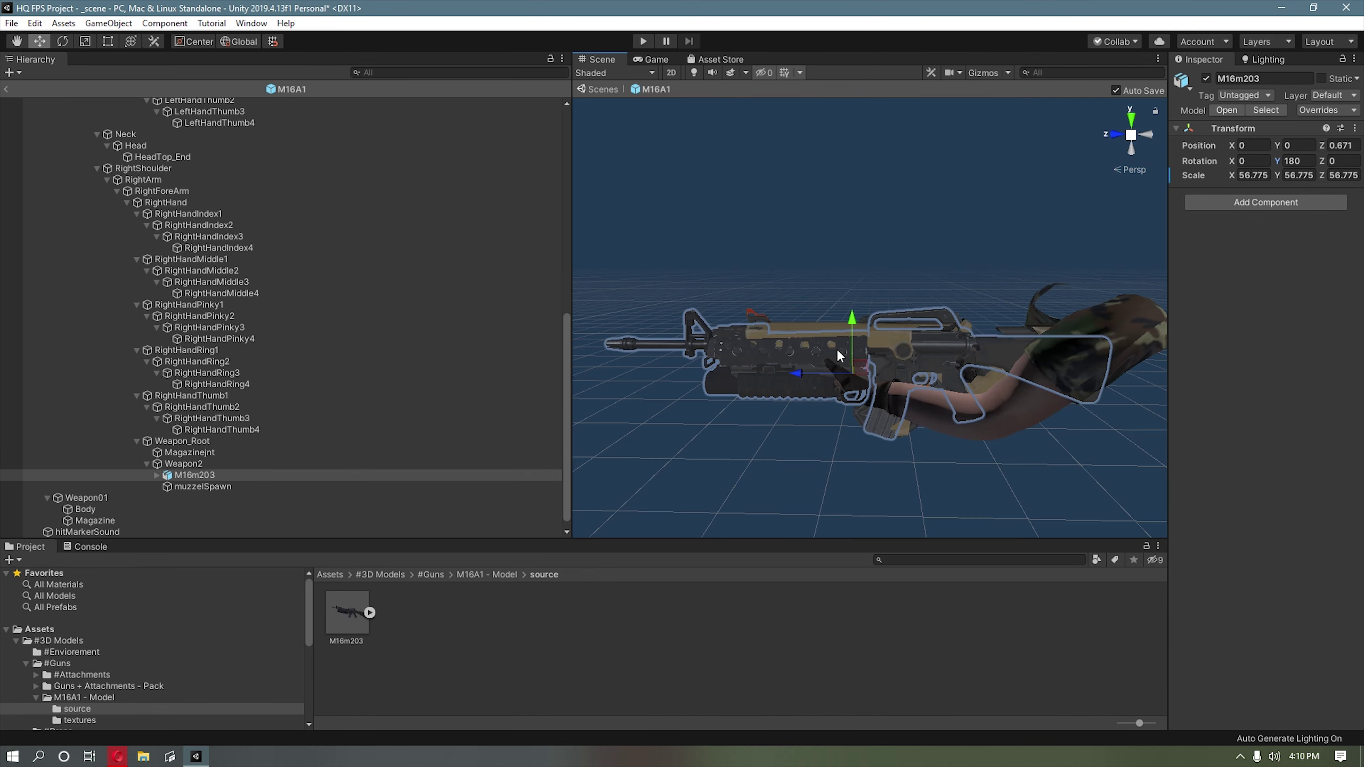
scroll(884, 348, up, 8)
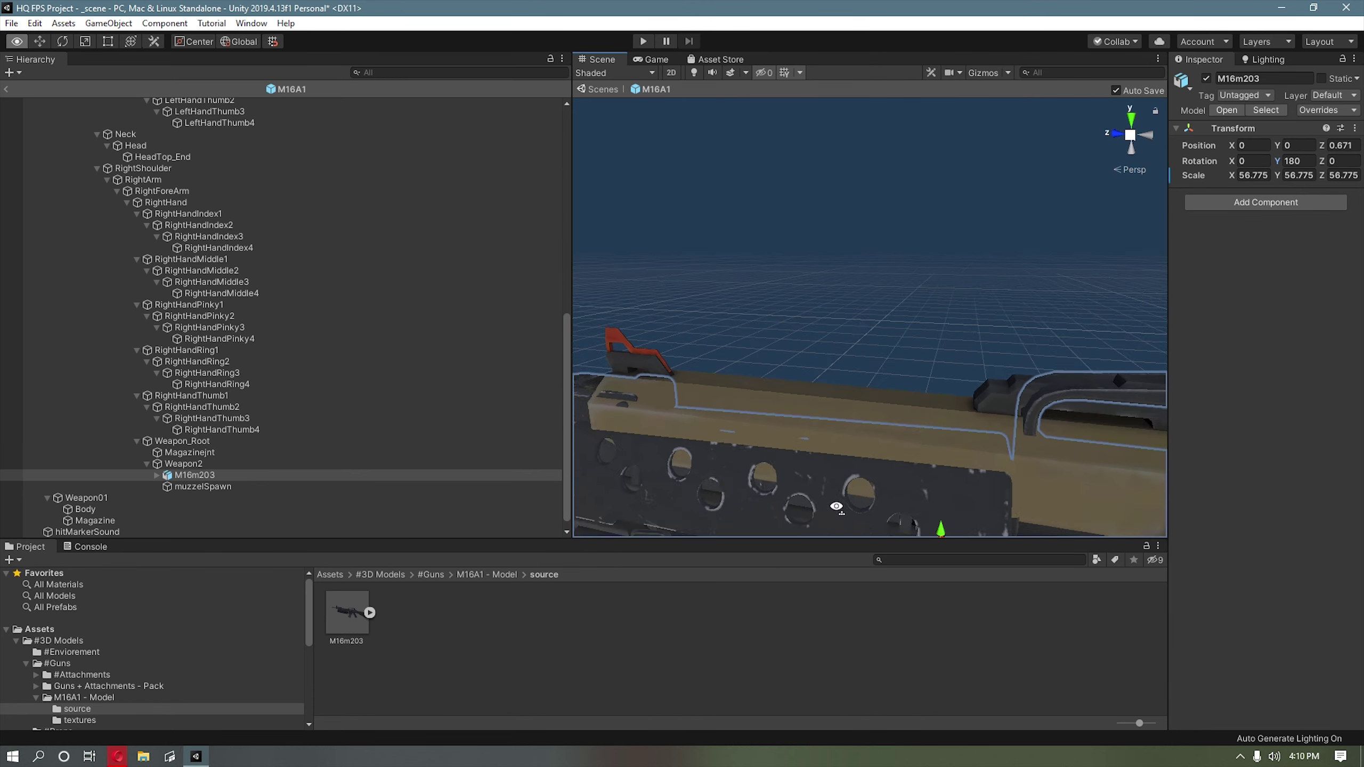
click(795, 430)
alt+drag(792, 426, 822, 399)
scroll(823, 399, up, 5)
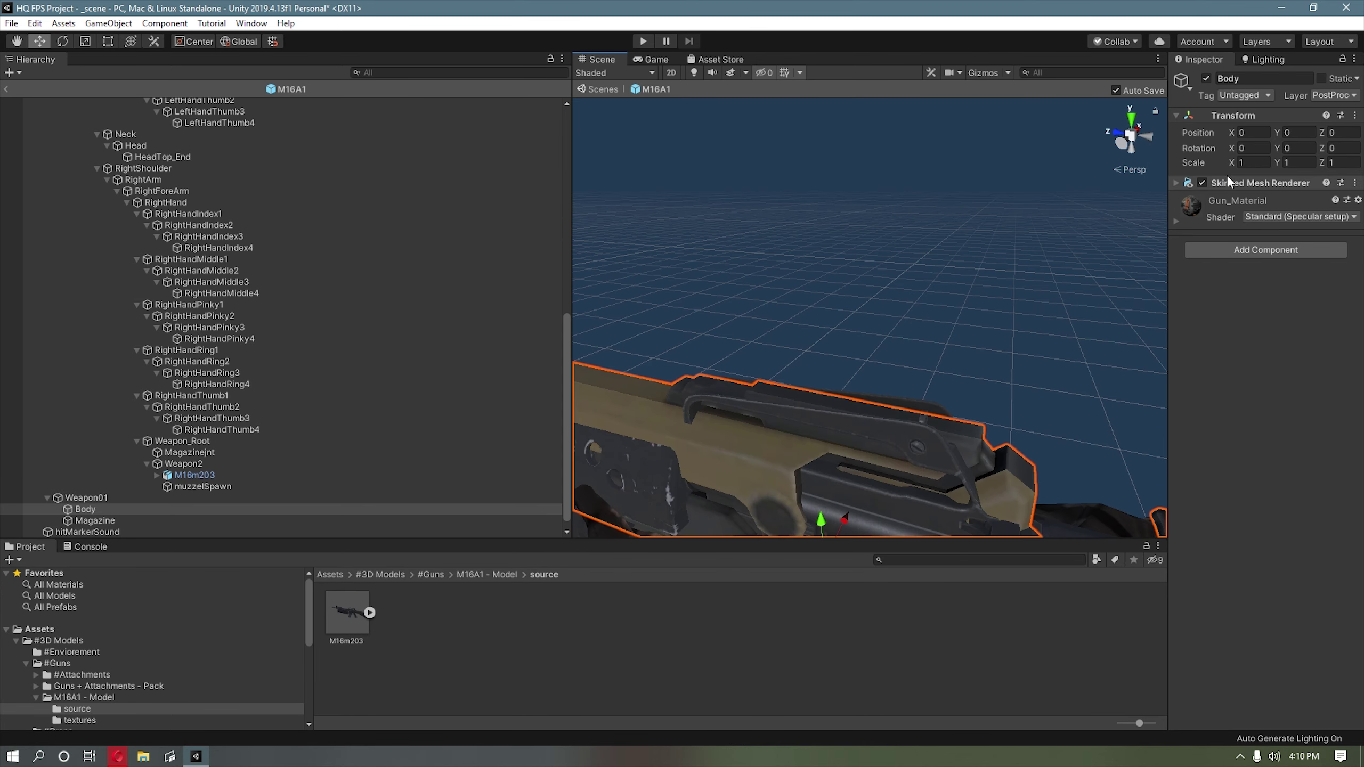
click(1202, 183)
Step: Reposition the M16m203 model in the character's hands, to about Y 0.0489 and Z 0.6193
scroll(868, 351, down, 8)
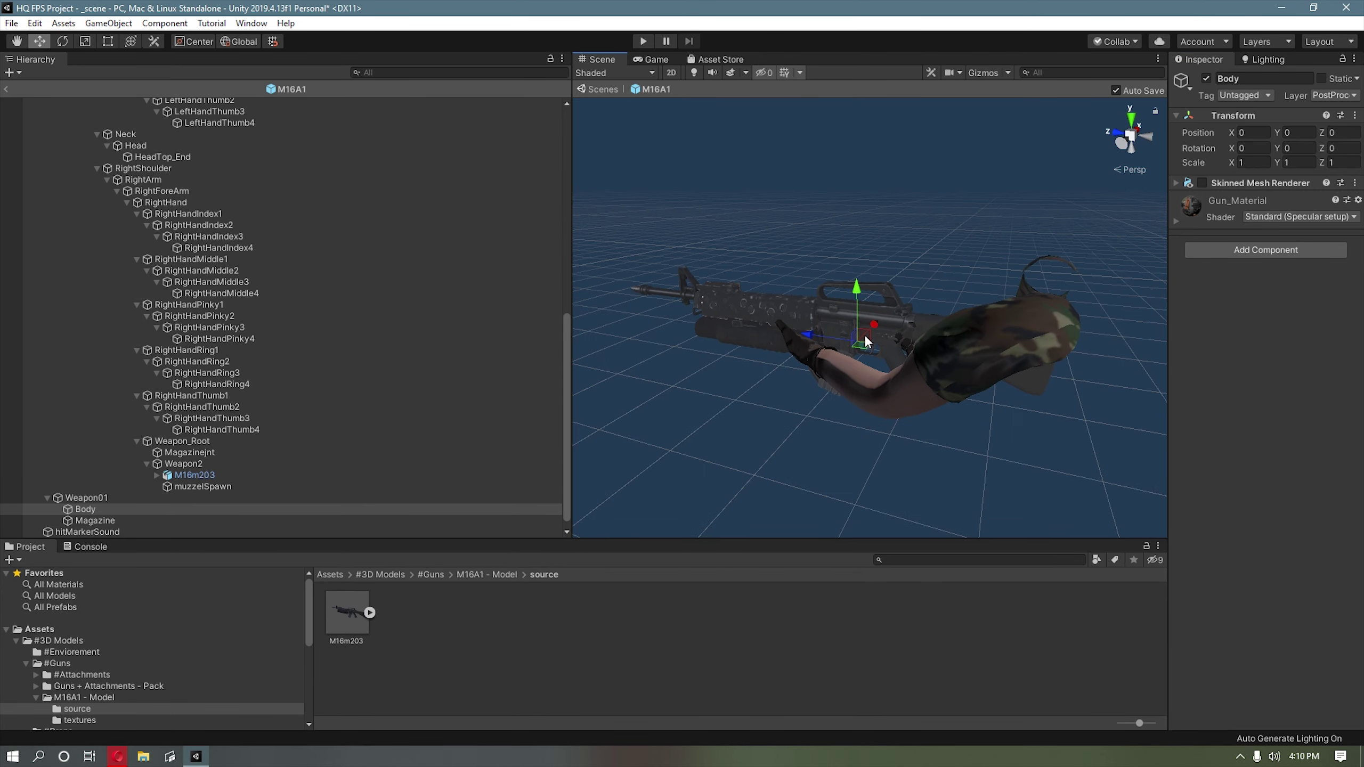
mouse_move(819, 321)
right_down()
mouse_move(831, 329)
mouse_move(886, 302)
mouse_move(788, 320)
mouse_move(824, 332)
right_up()
click(826, 332)
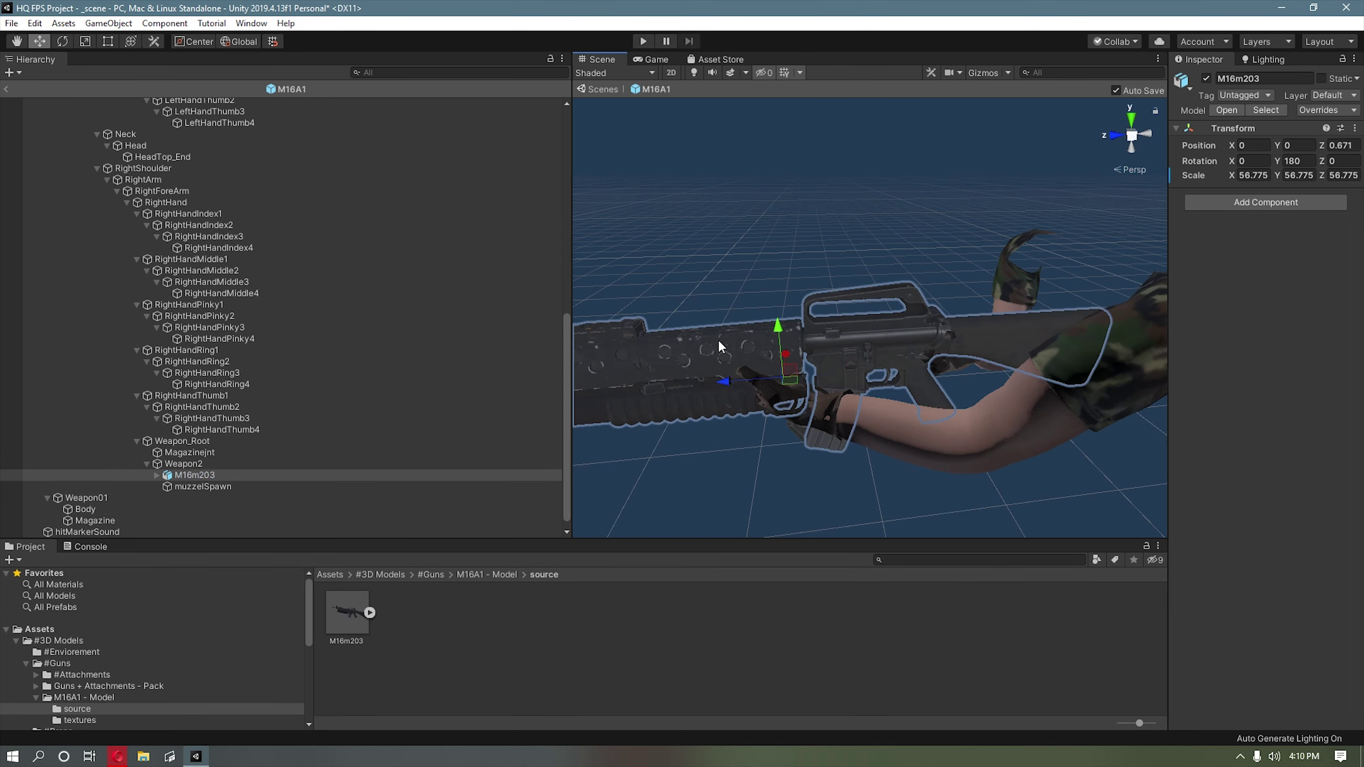
alt+drag(722, 344, 892, 379)
drag(822, 307, 822, 281)
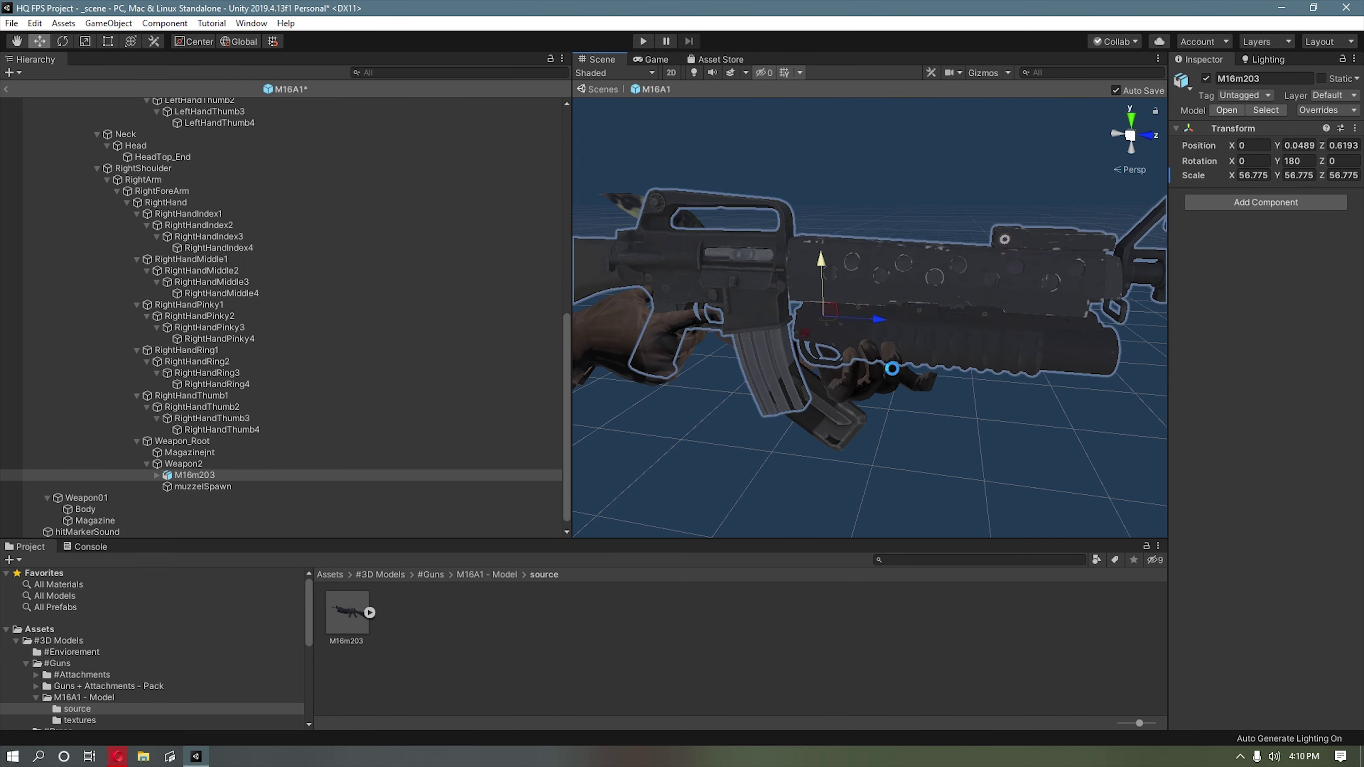
Step: Scale the M16m203 model up uniformly to about 61.884
click(85, 41)
scroll(887, 226, down, 5)
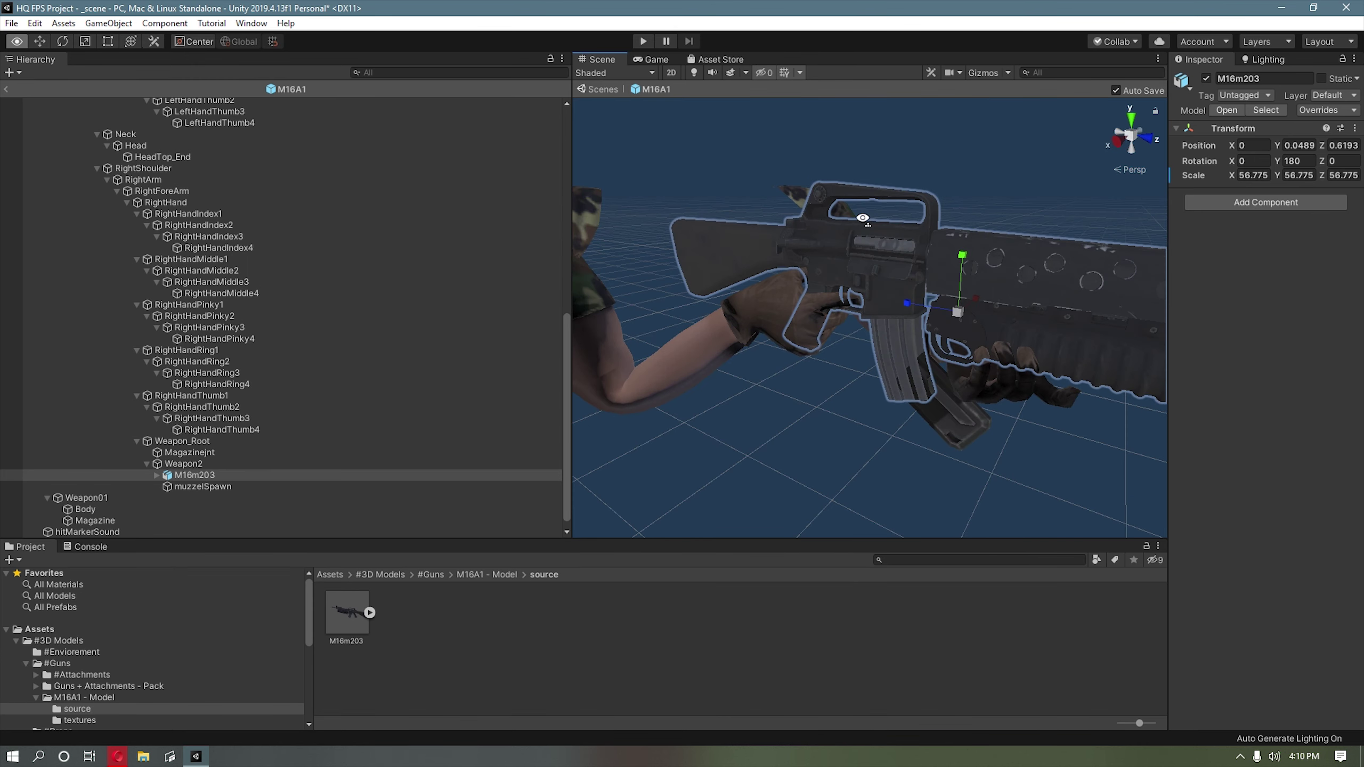
drag(908, 310, 912, 306)
Step: Move the enlarged M16m203 model along the barrel direction to about Z 0.684 so its grip fits the hand
right_drag(819, 293, 965, 302)
click(39, 41)
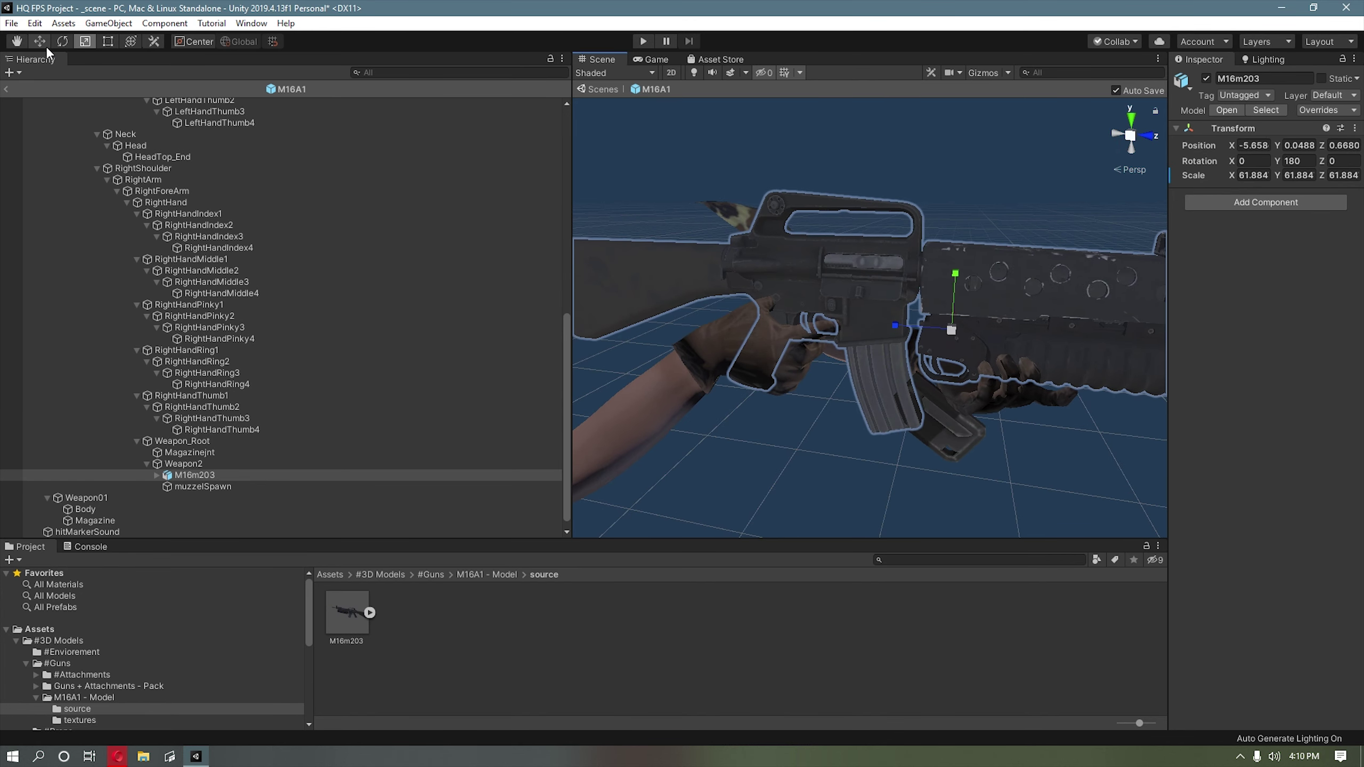
drag(991, 337, 1023, 305)
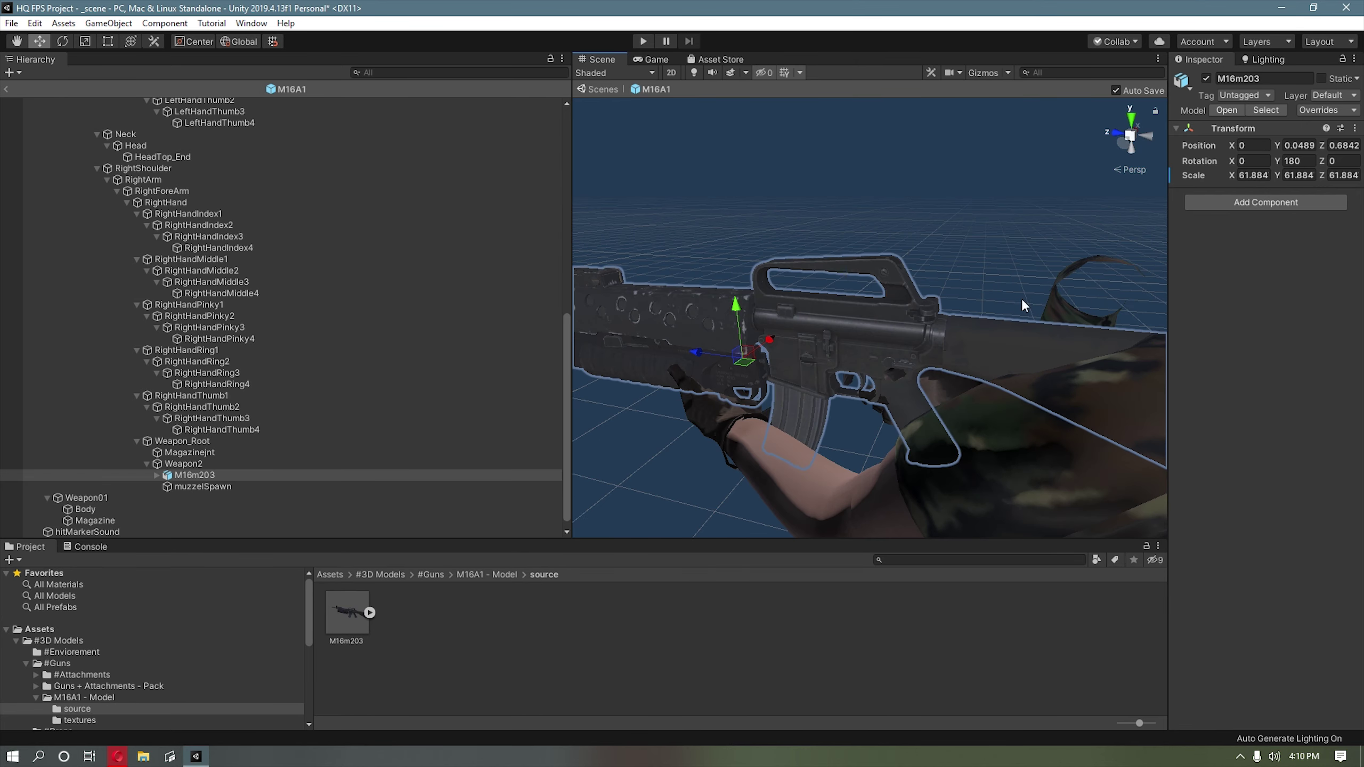
key(f)
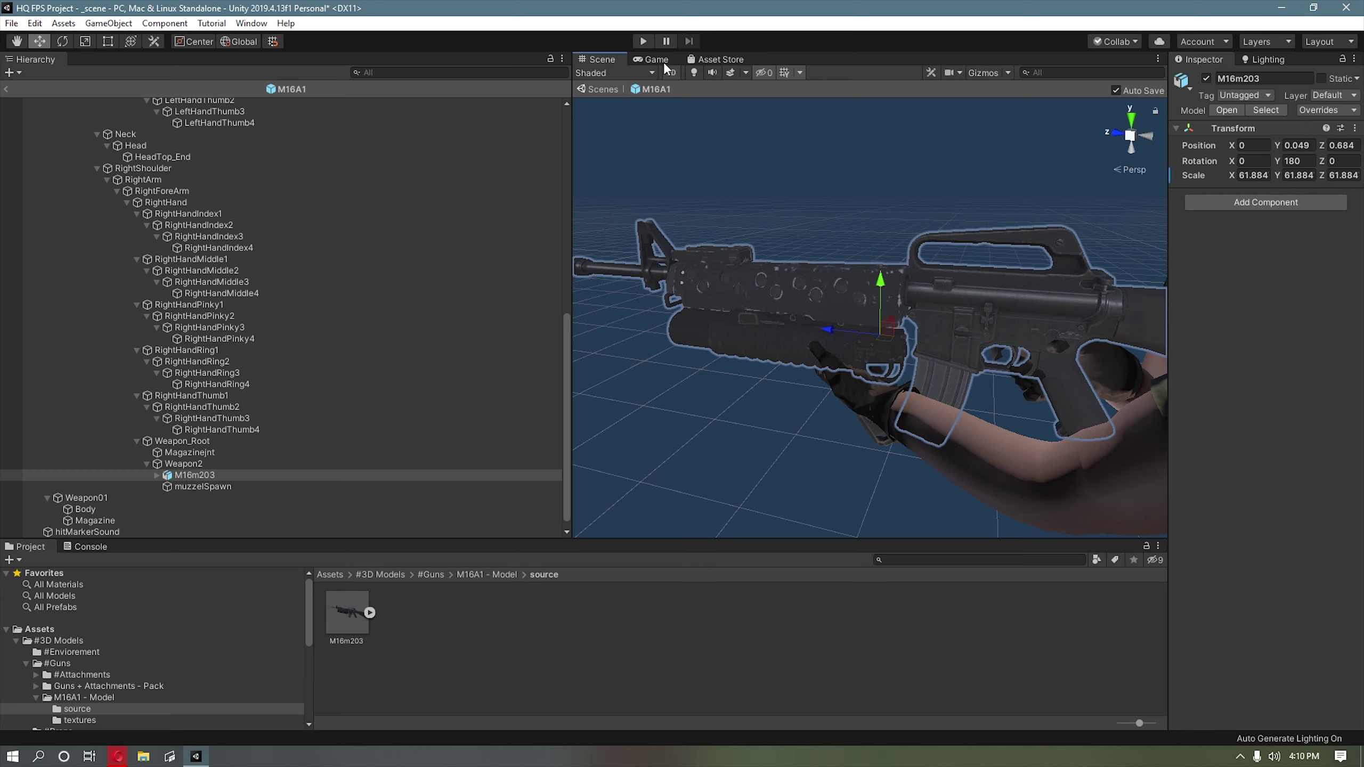
Step: Play the scene to check the M16A1 in first-person view, and stop play mode
click(650, 46)
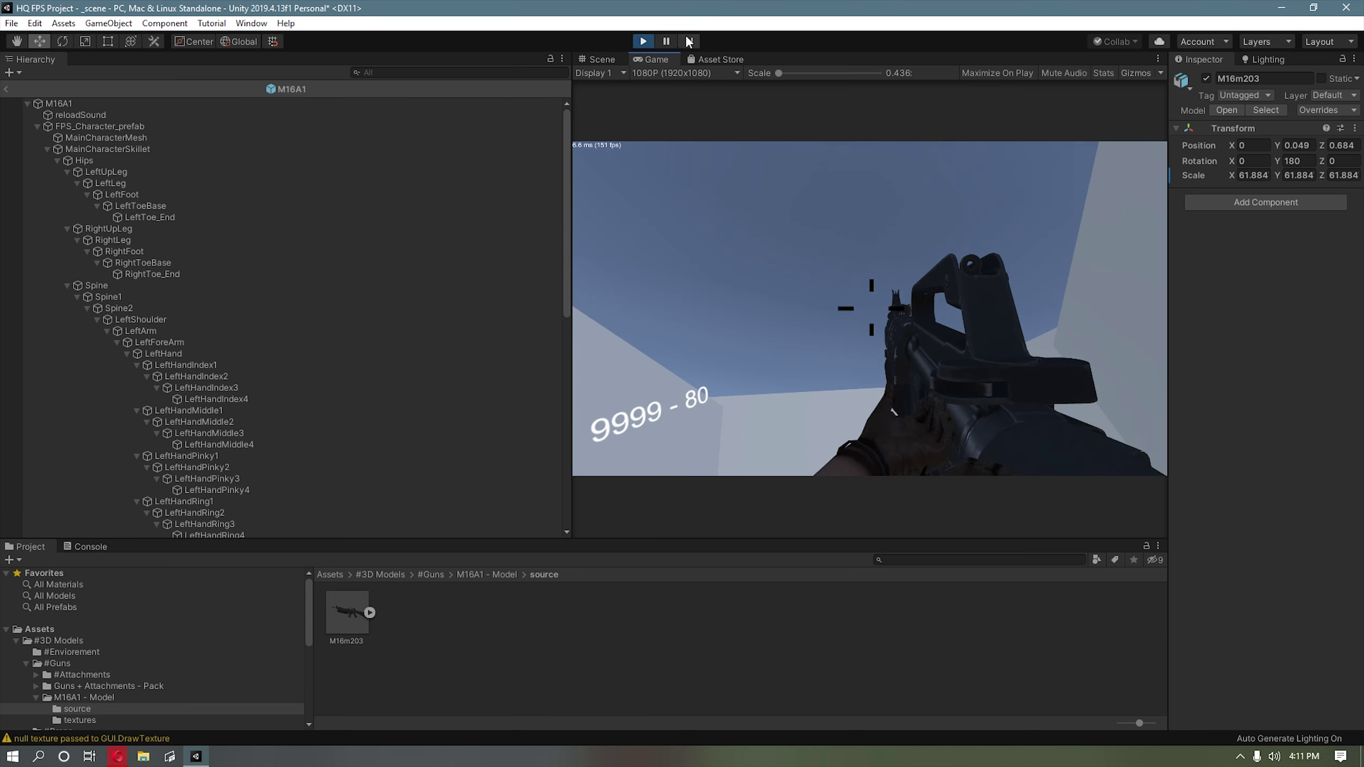
click(643, 41)
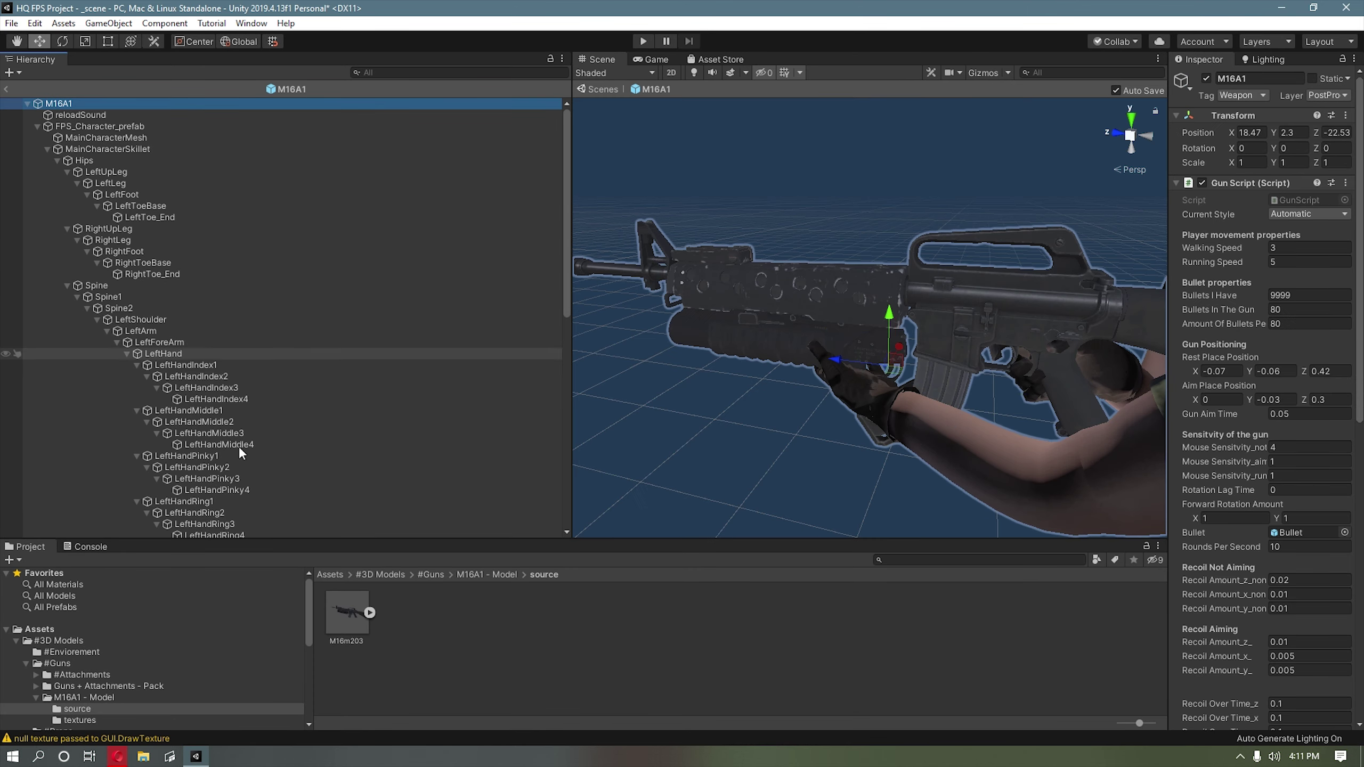
Step: Open the M16A1 prefab from the Easy FPS Resources folder and set its layer to Default, including all child objects
click(17, 641)
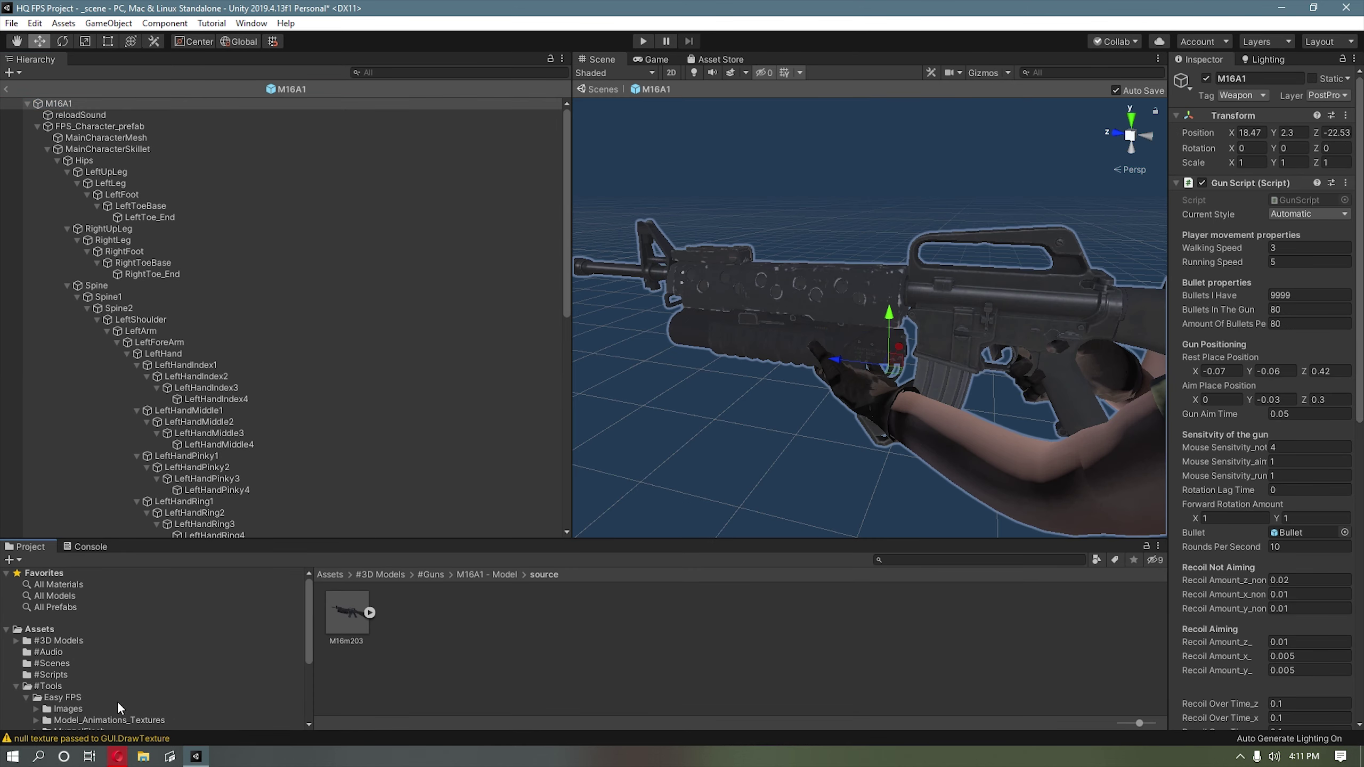
scroll(114, 697, down, 5)
click(93, 632)
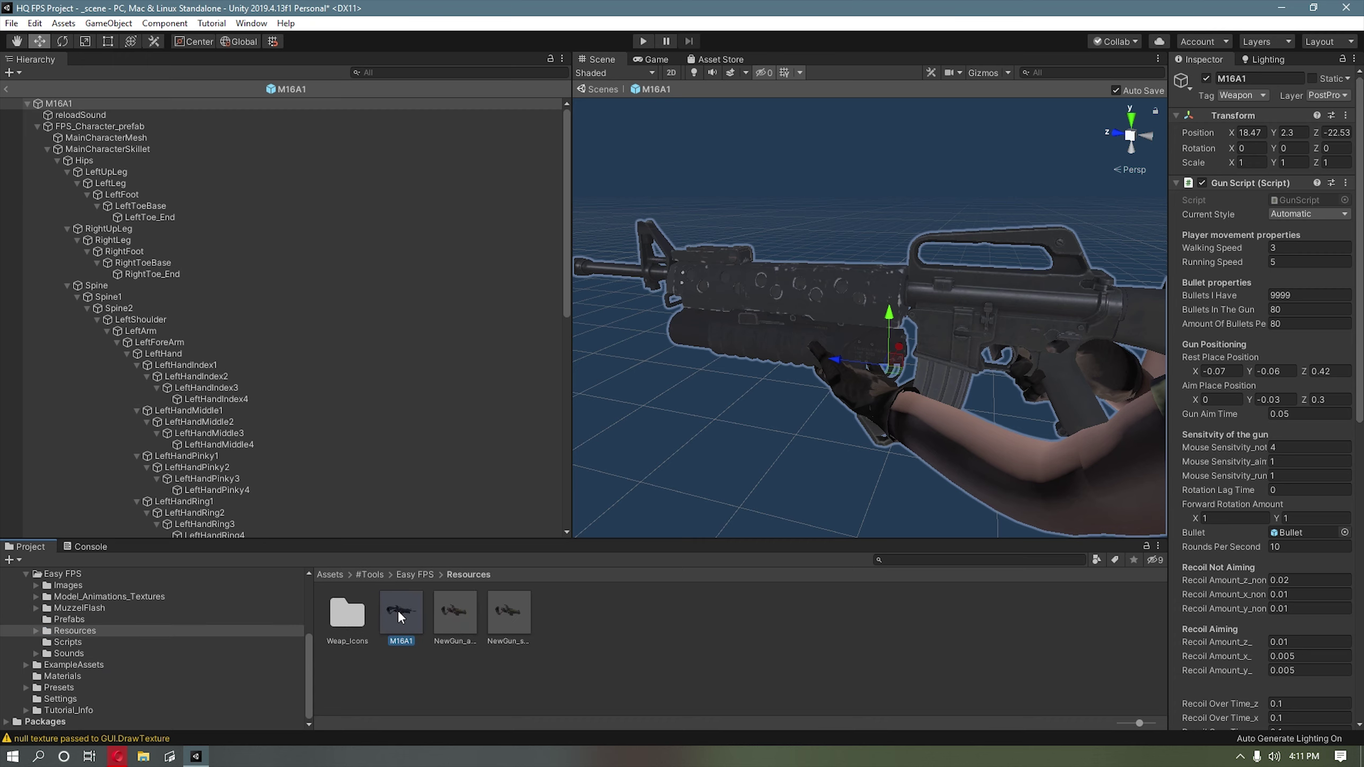
double_click(407, 619)
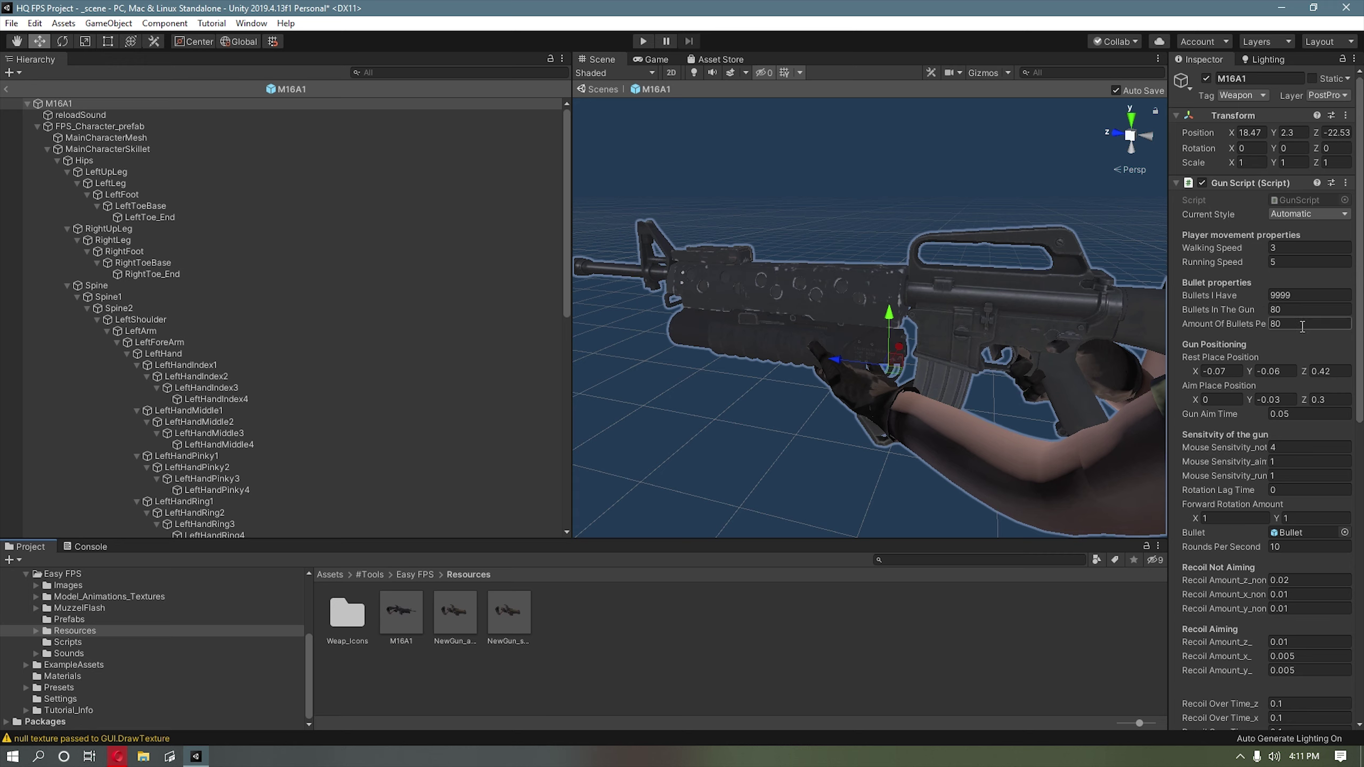
click(1342, 97)
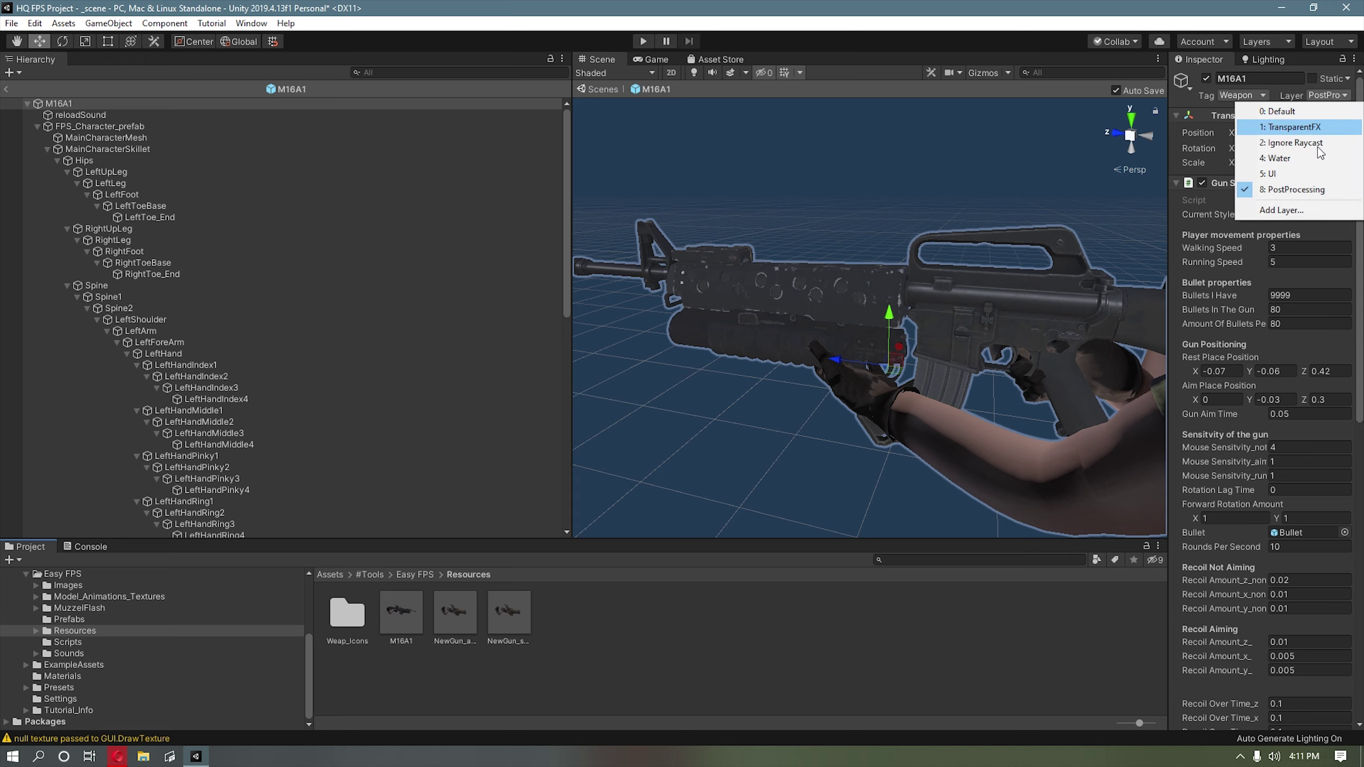
click(1305, 110)
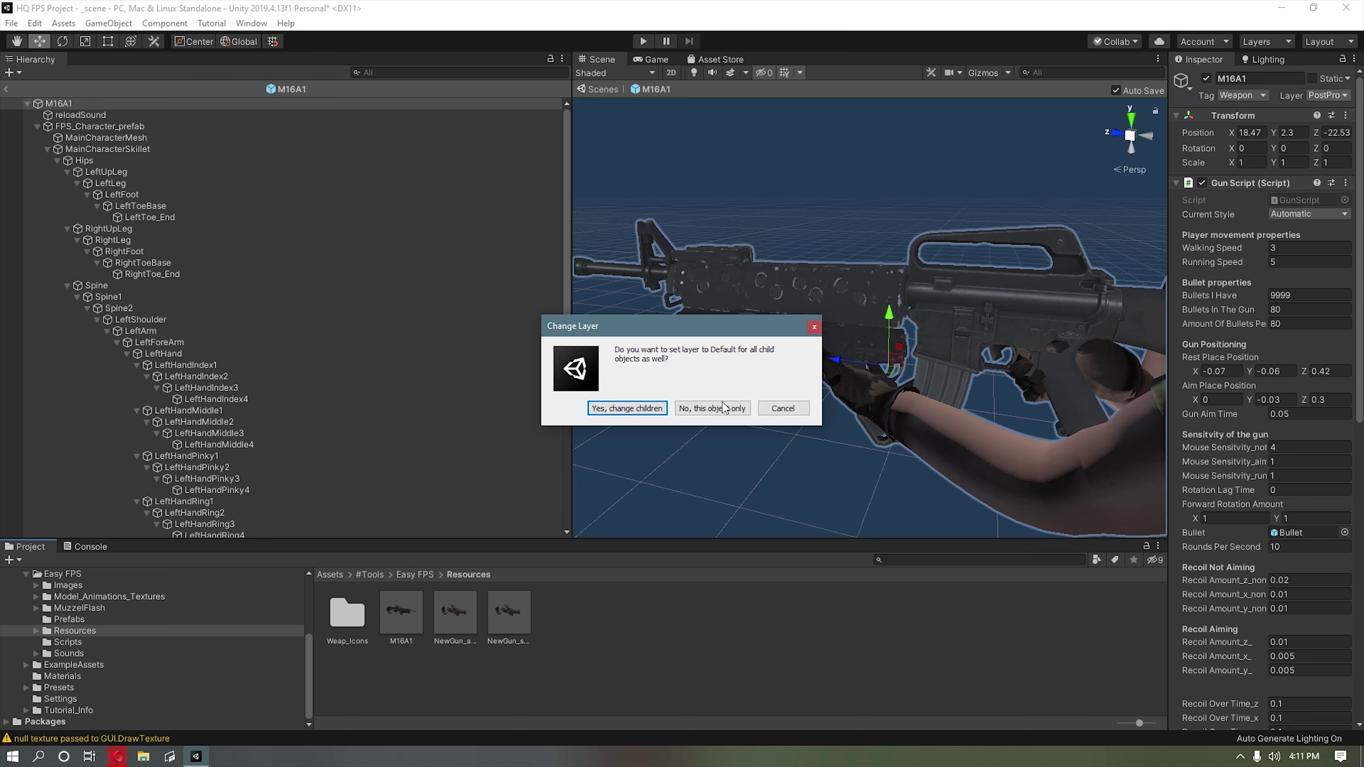
click(627, 408)
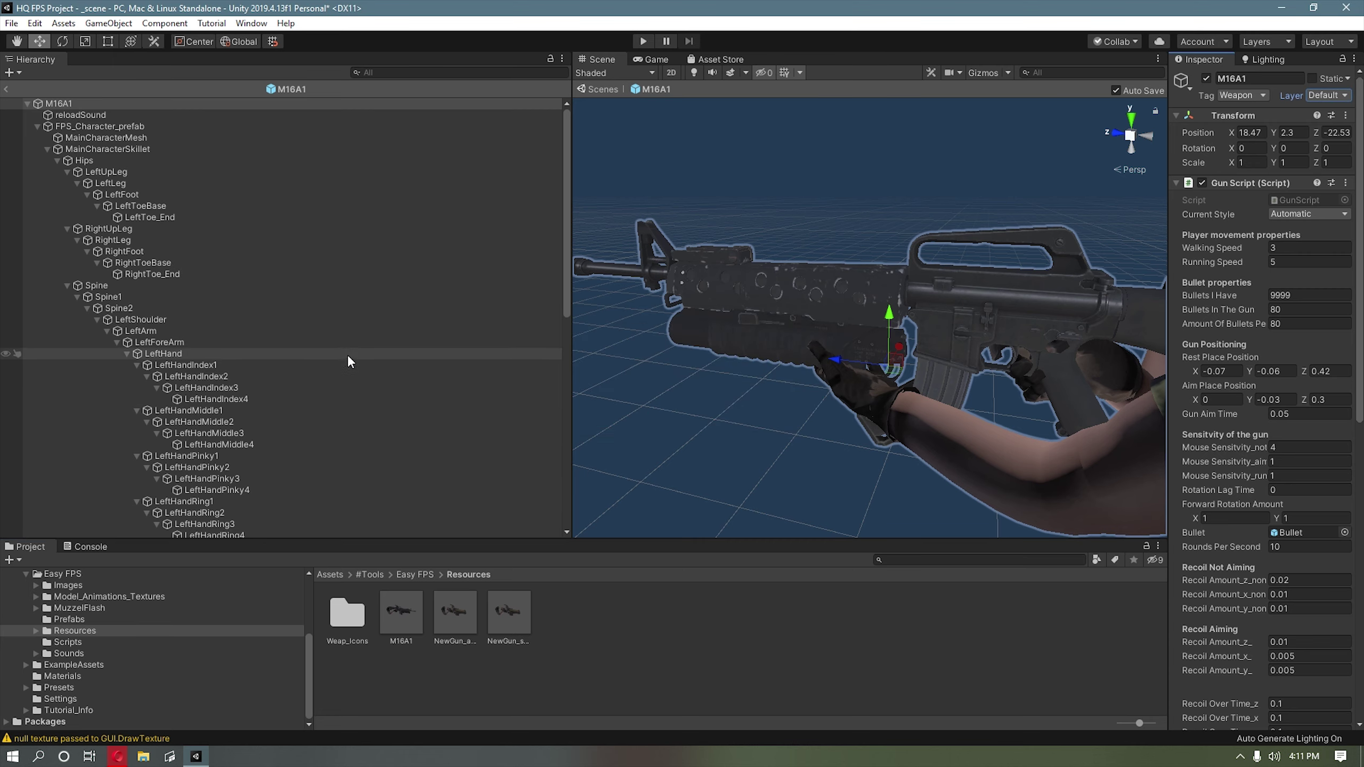
Step: Return to the main scene and play it to test firing, aiming and reloading the M16A1, and stop play mode
click(6, 89)
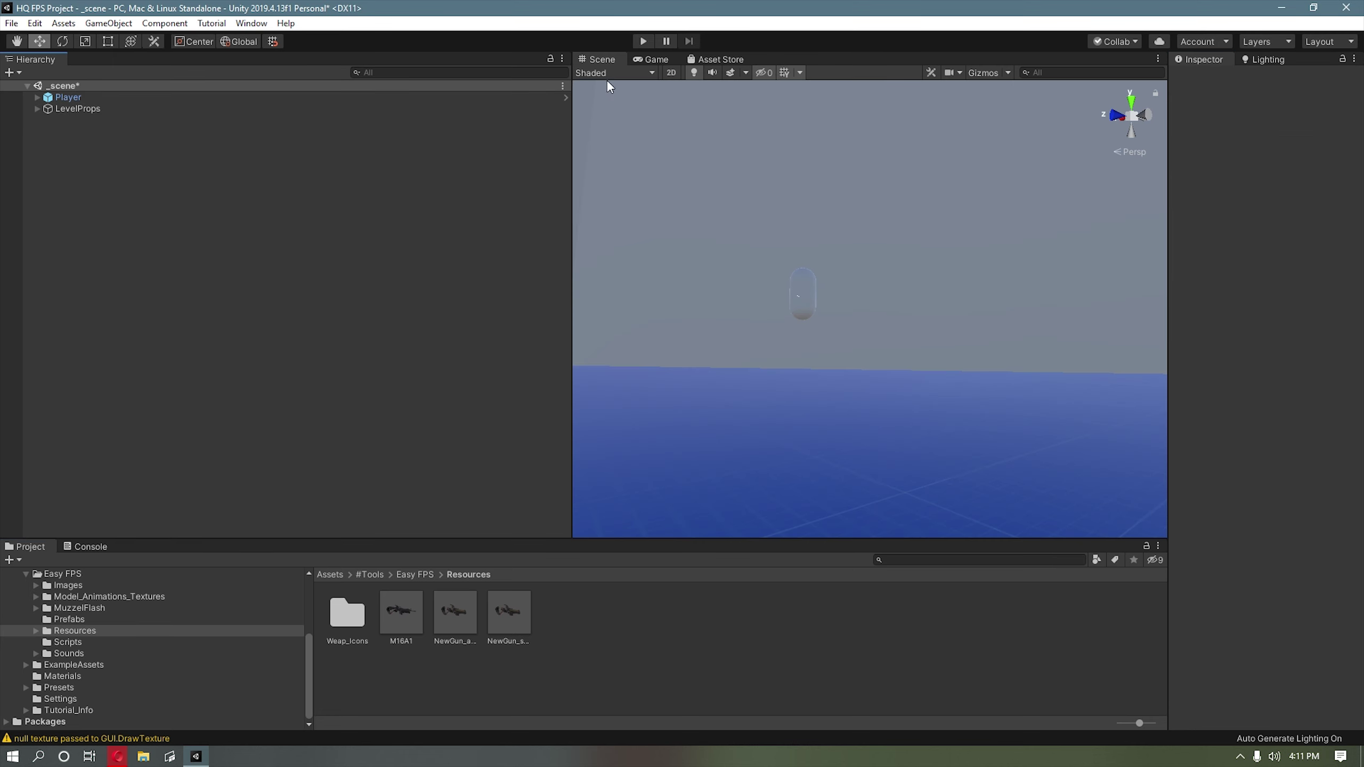
click(643, 42)
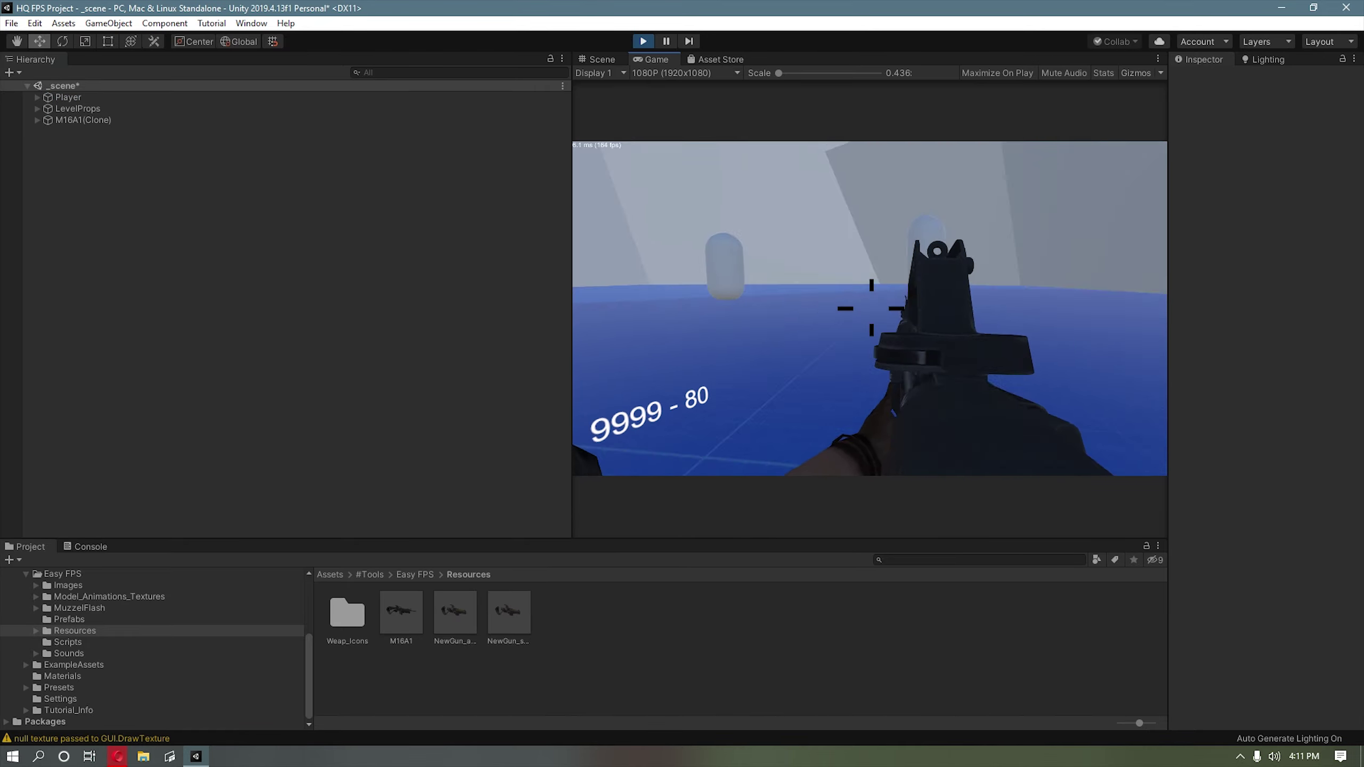
click(871, 308)
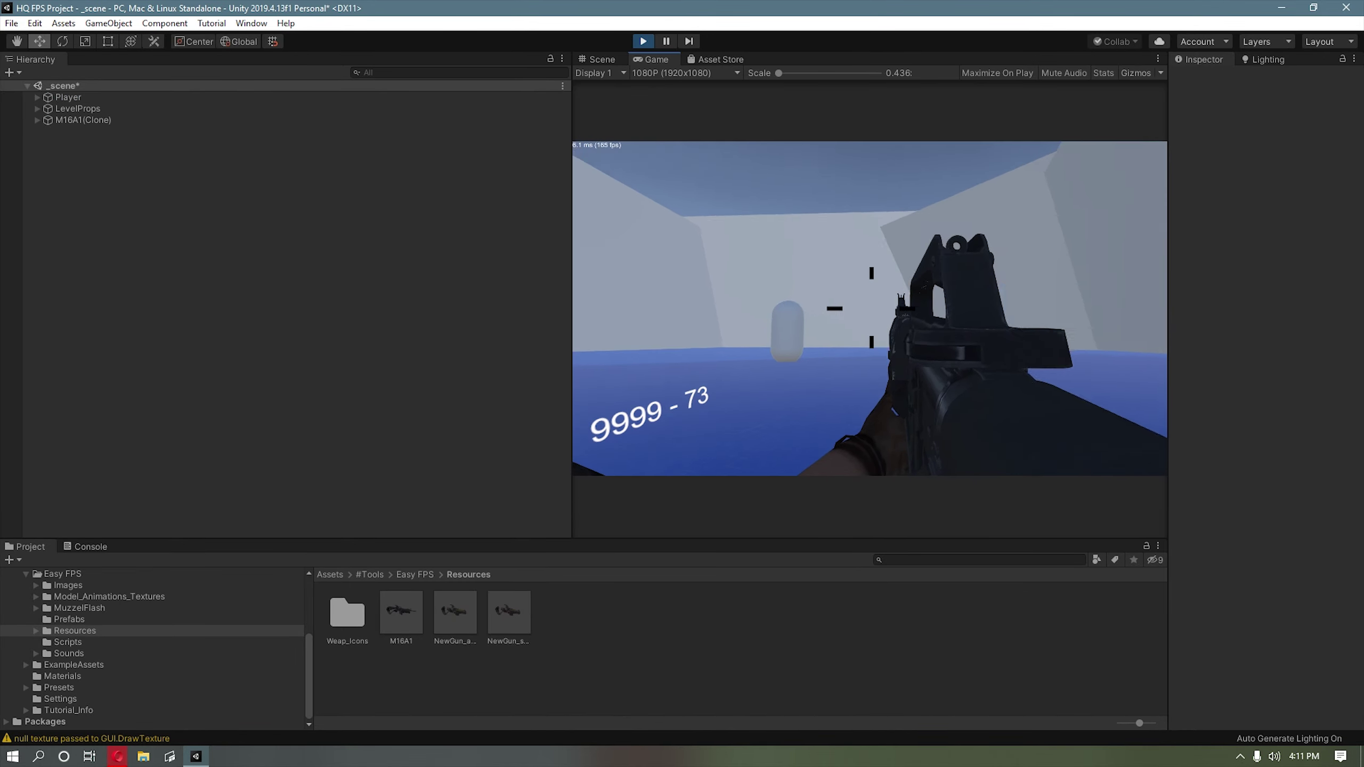
click(871, 308)
right_click(872, 308)
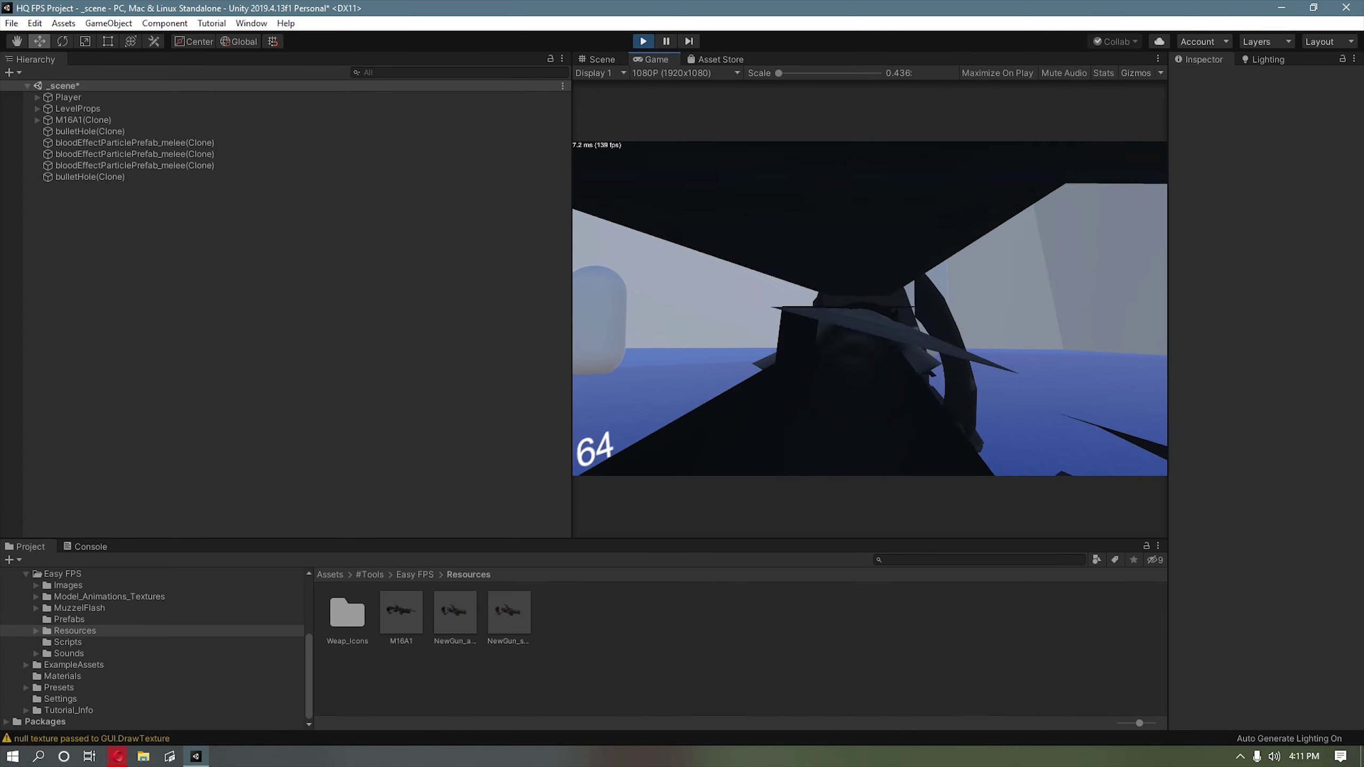
click(871, 309)
click(870, 308)
click(870, 309)
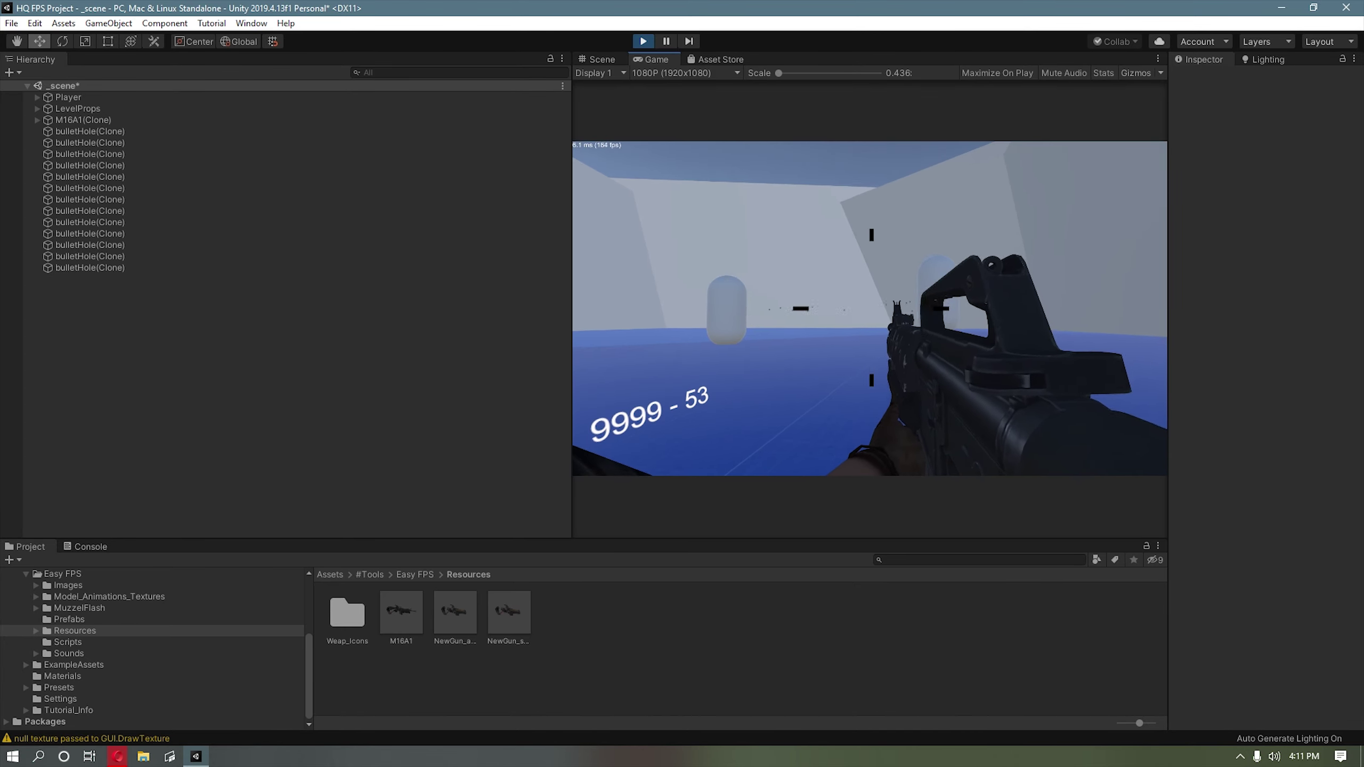
key(r)
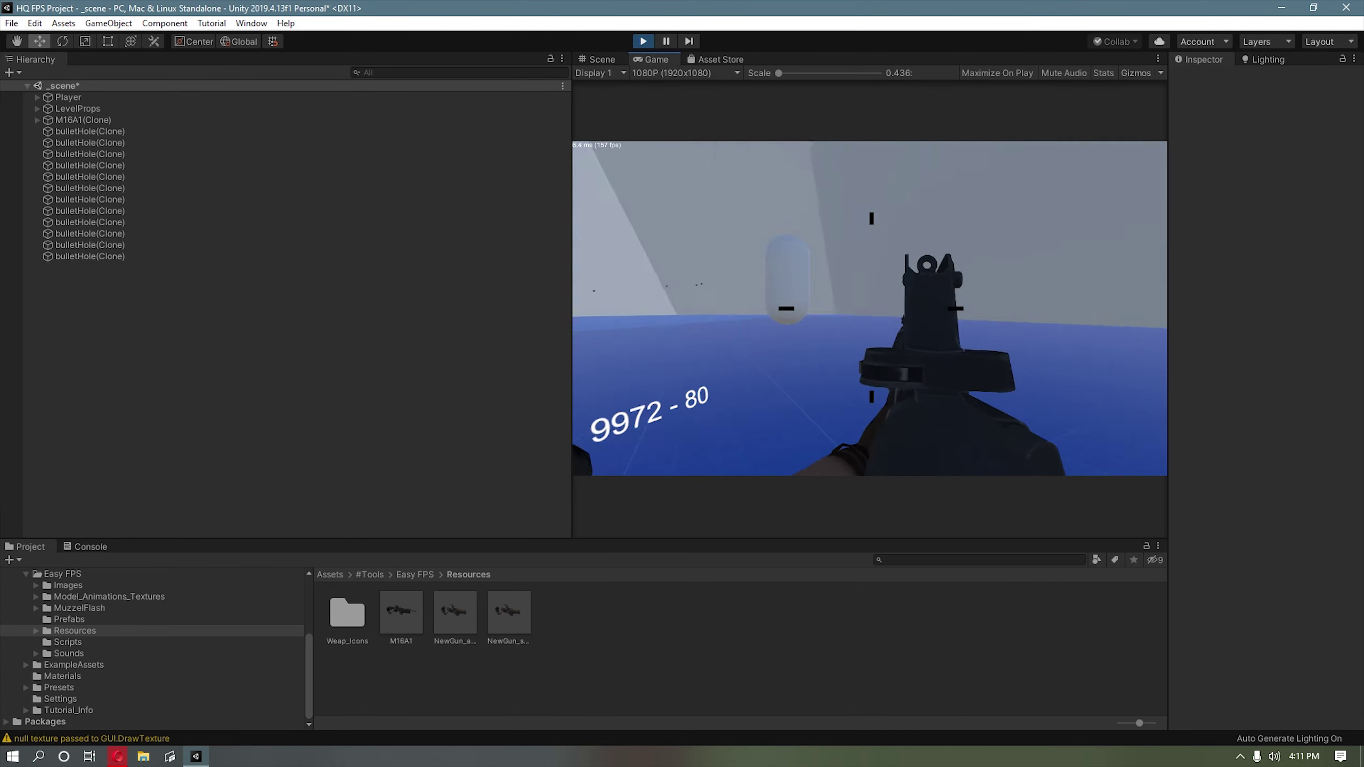
key(Escape)
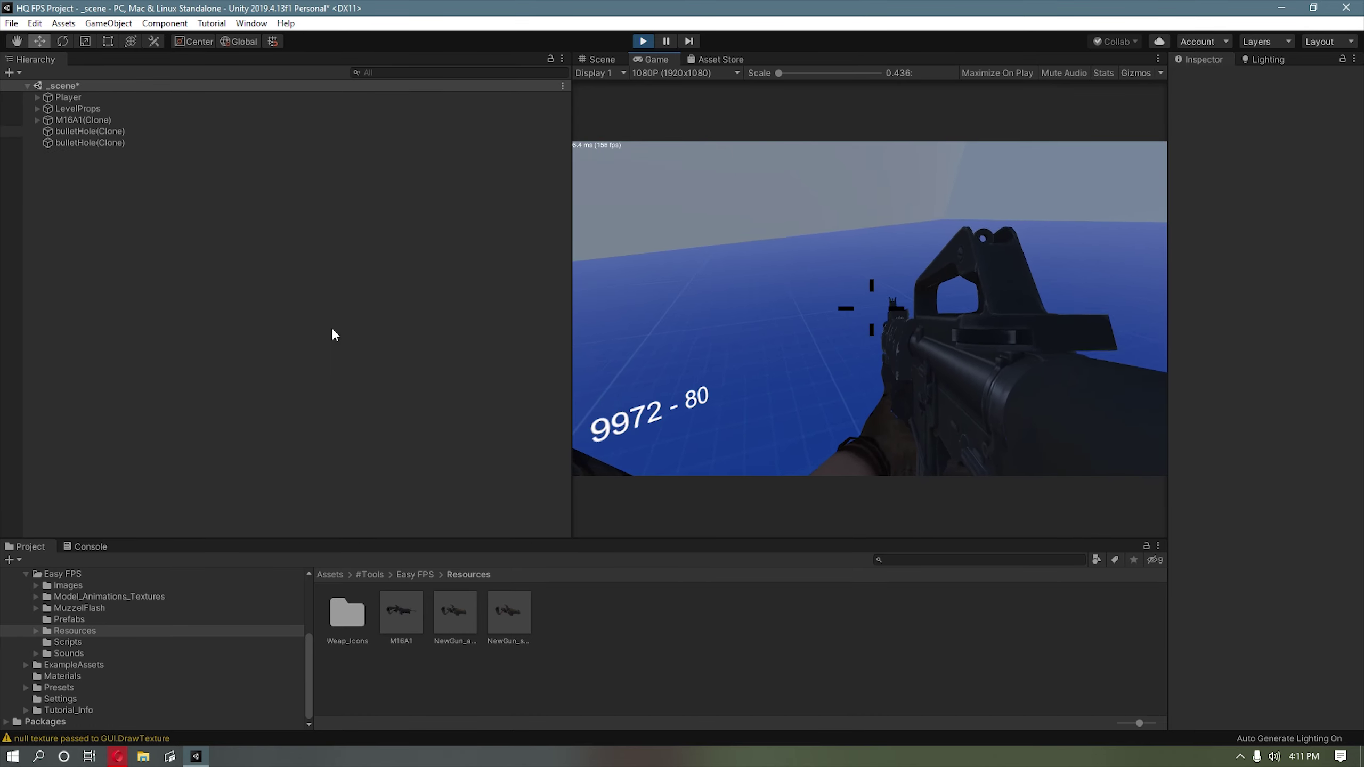
click(642, 41)
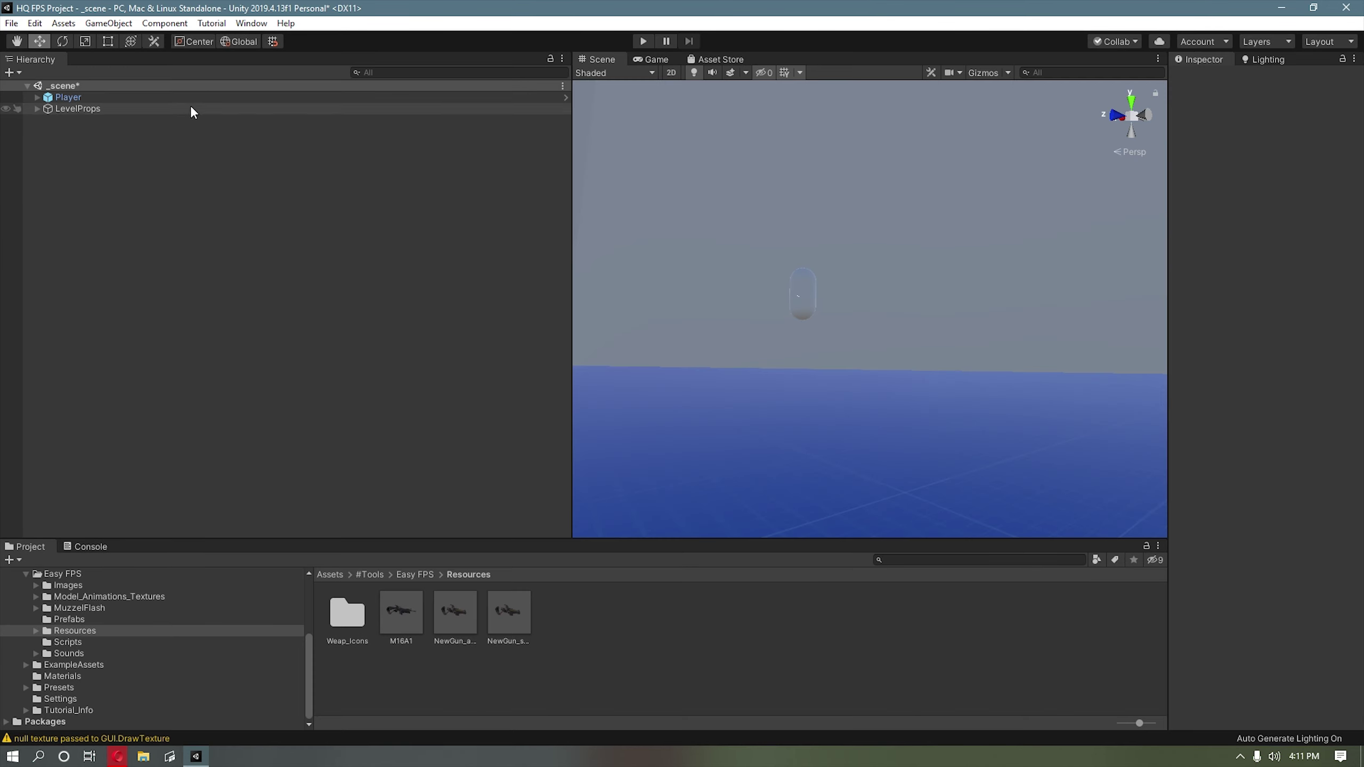
Step: Set the M16A1 prefab's vertical and horizontal crosshair sizes to 0 in both X and Y
click(188, 98)
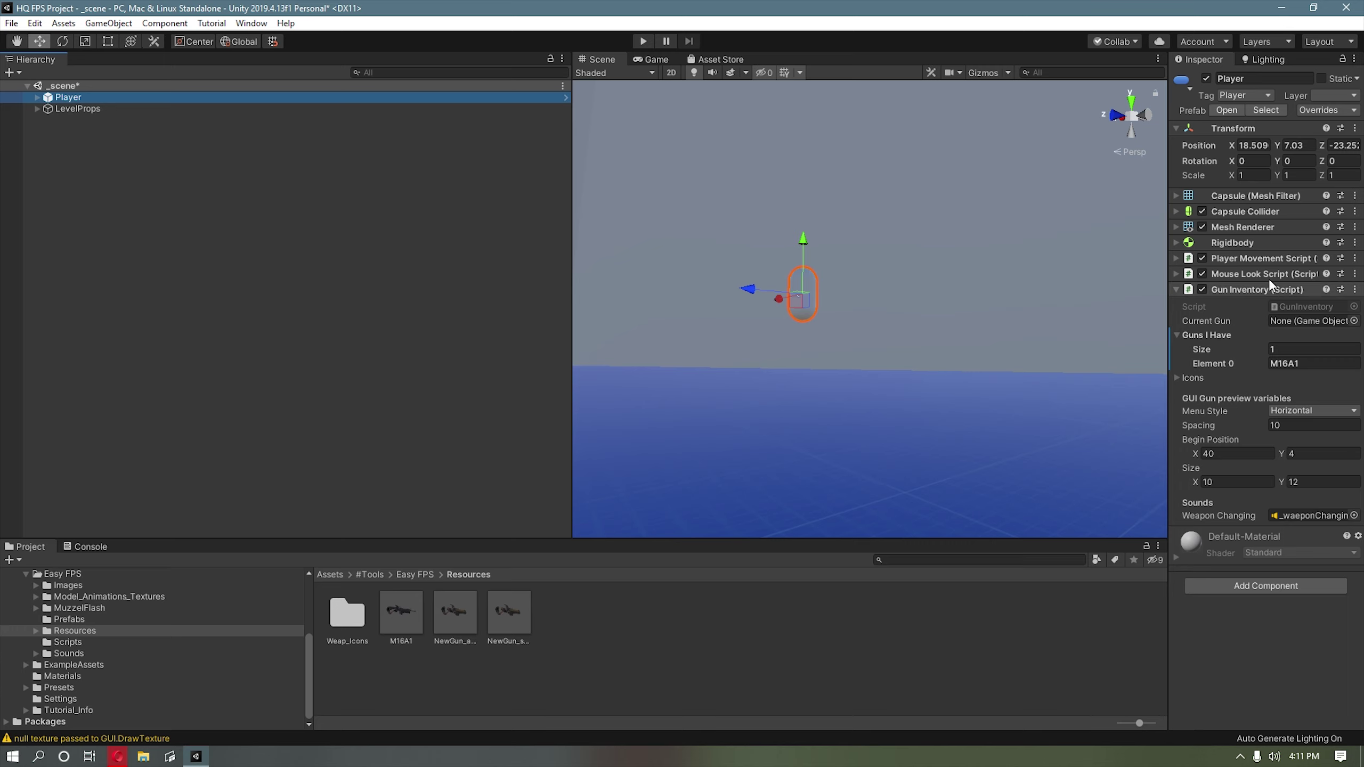
double_click(413, 613)
scroll(1304, 438, down, 10)
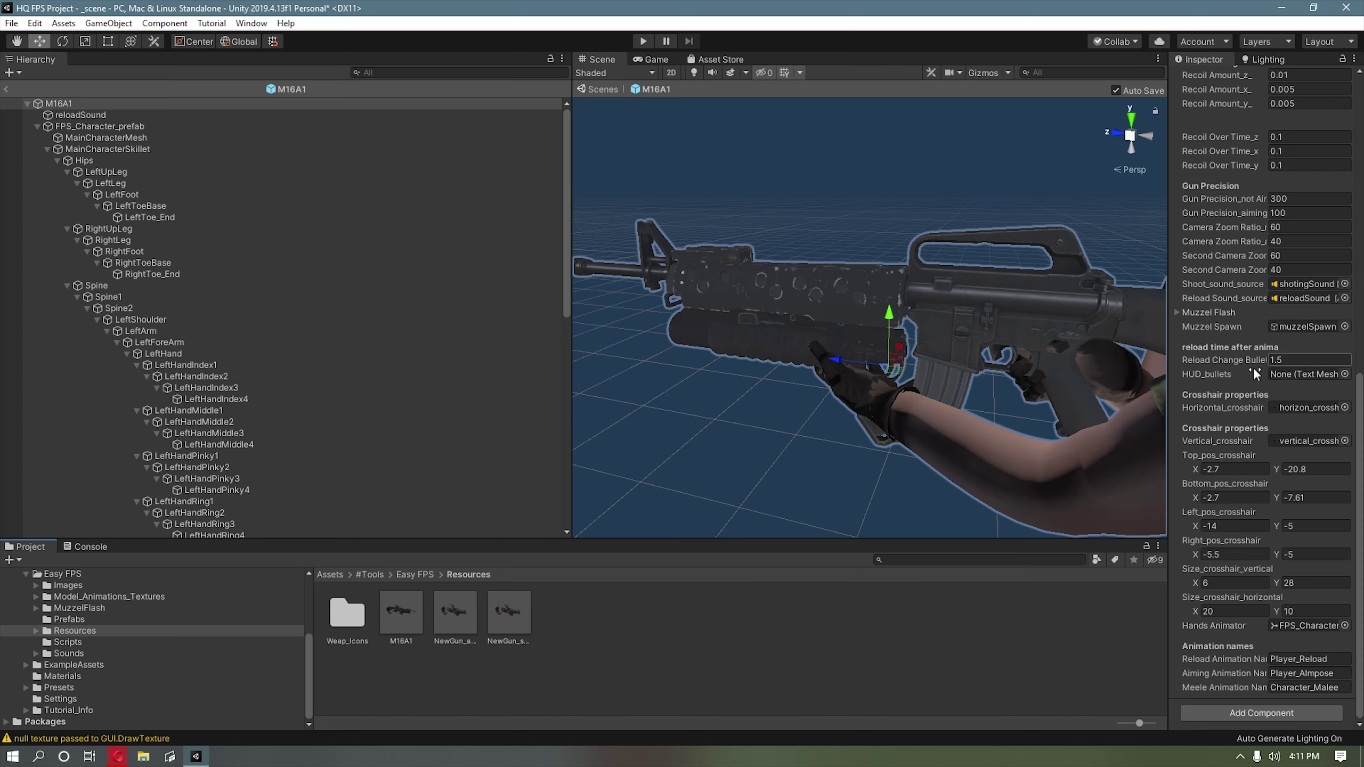
alt+drag(782, 351, 939, 331)
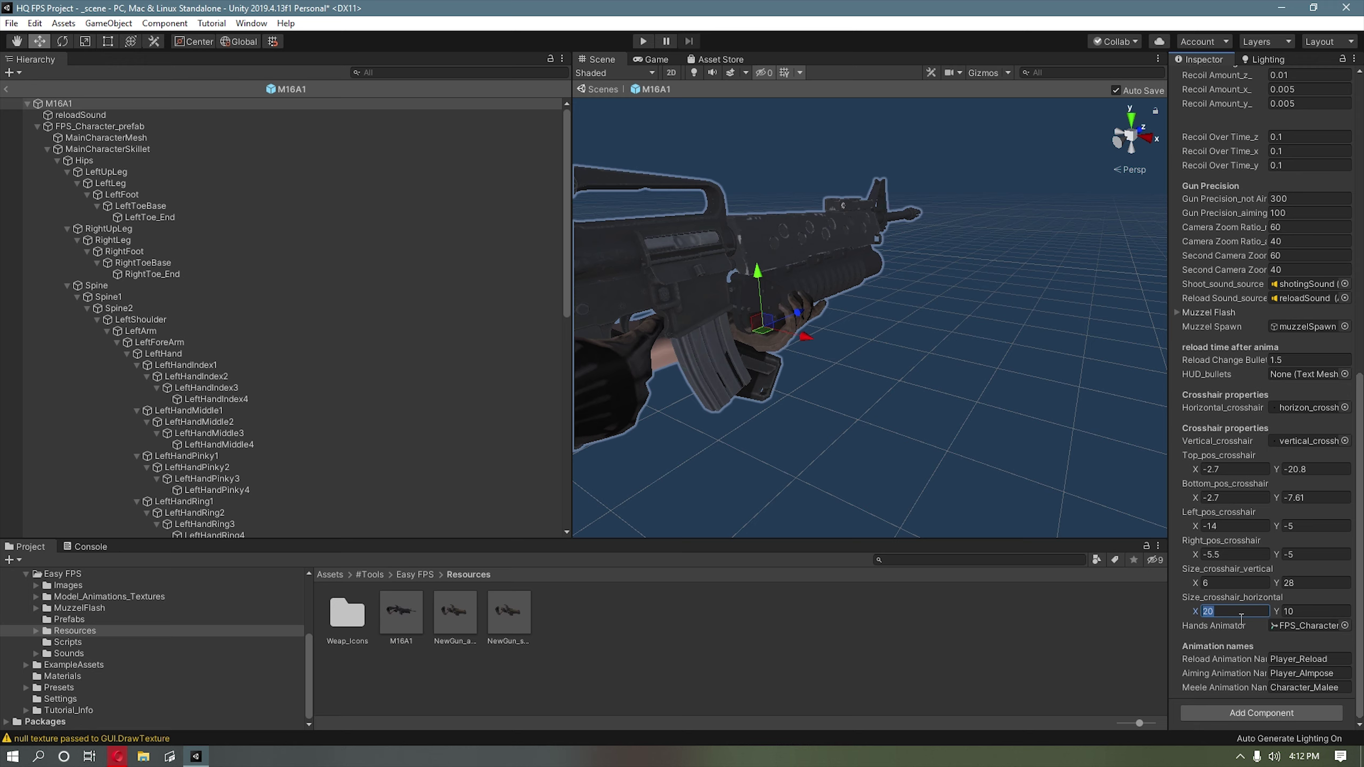
text(0)
click(1245, 585)
Step: Play the scene and fire the M16A1 to check the view without the crosshair
click(644, 42)
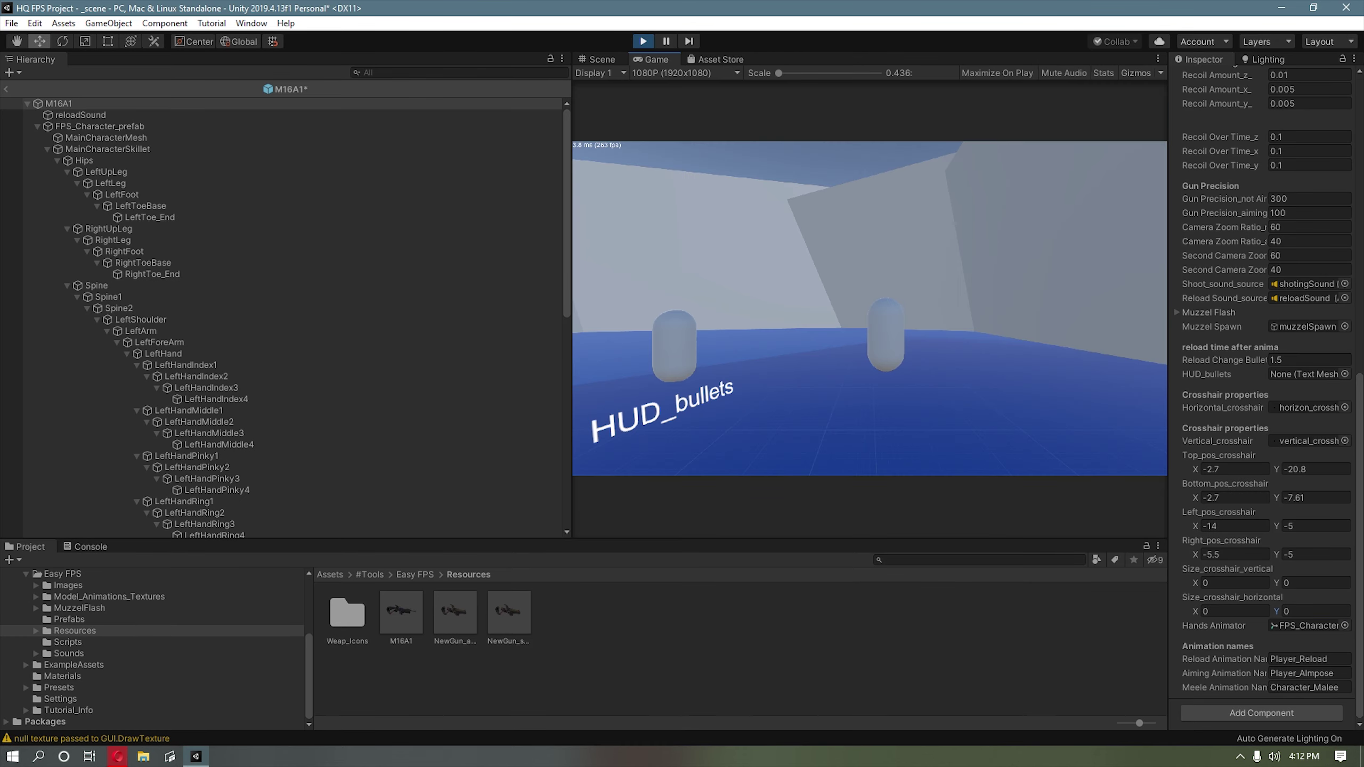
click(870, 309)
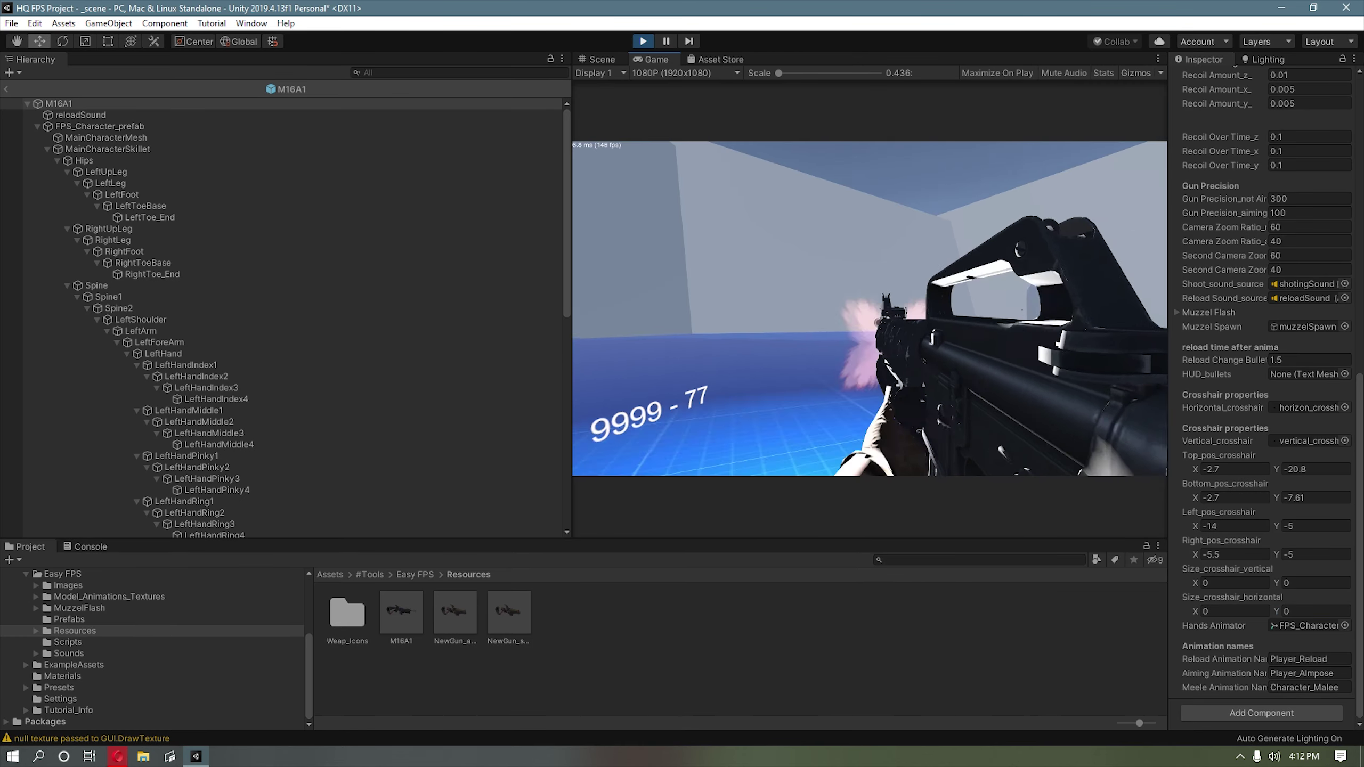